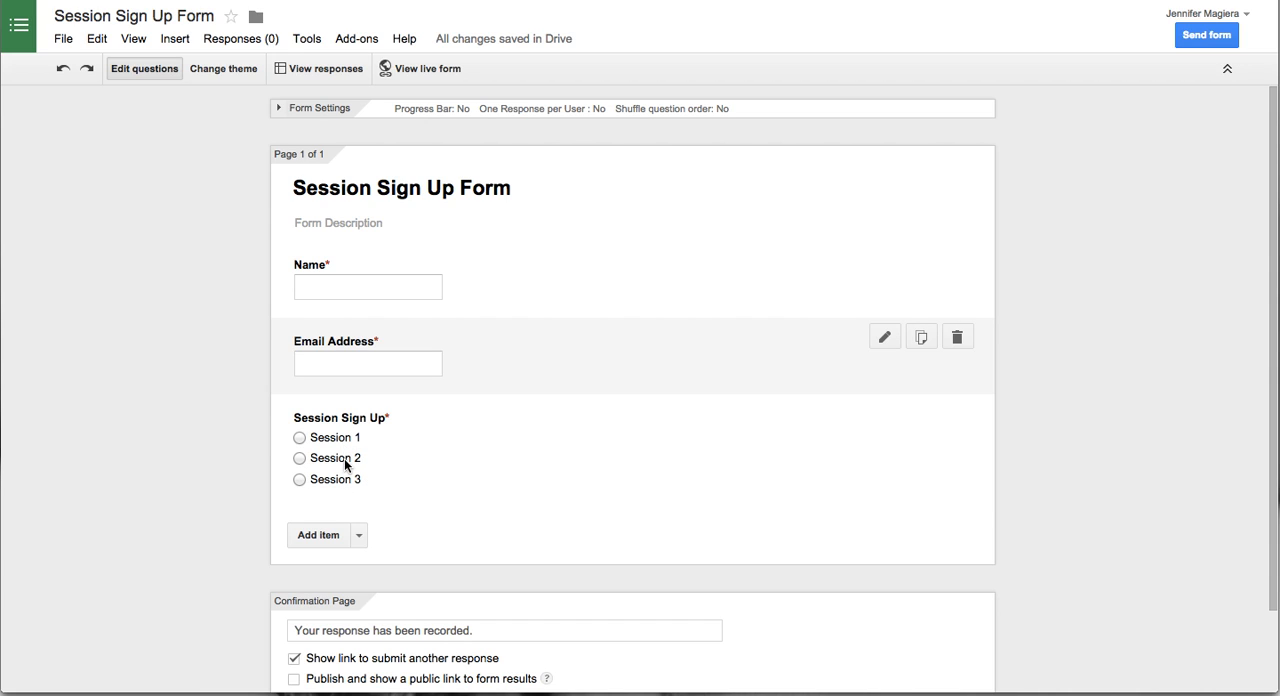
- Install the free formRanger add-on for the Session Sign Up Form and accept its requested permissions
click(189, 443)
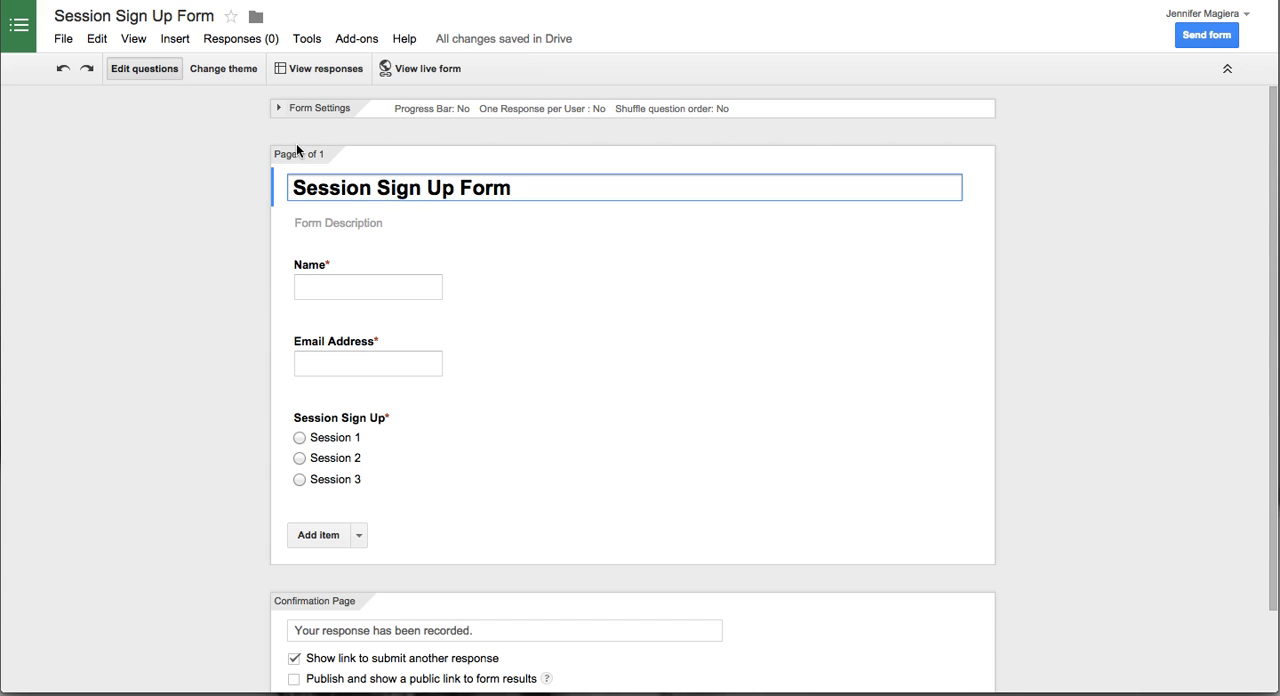
click(351, 39)
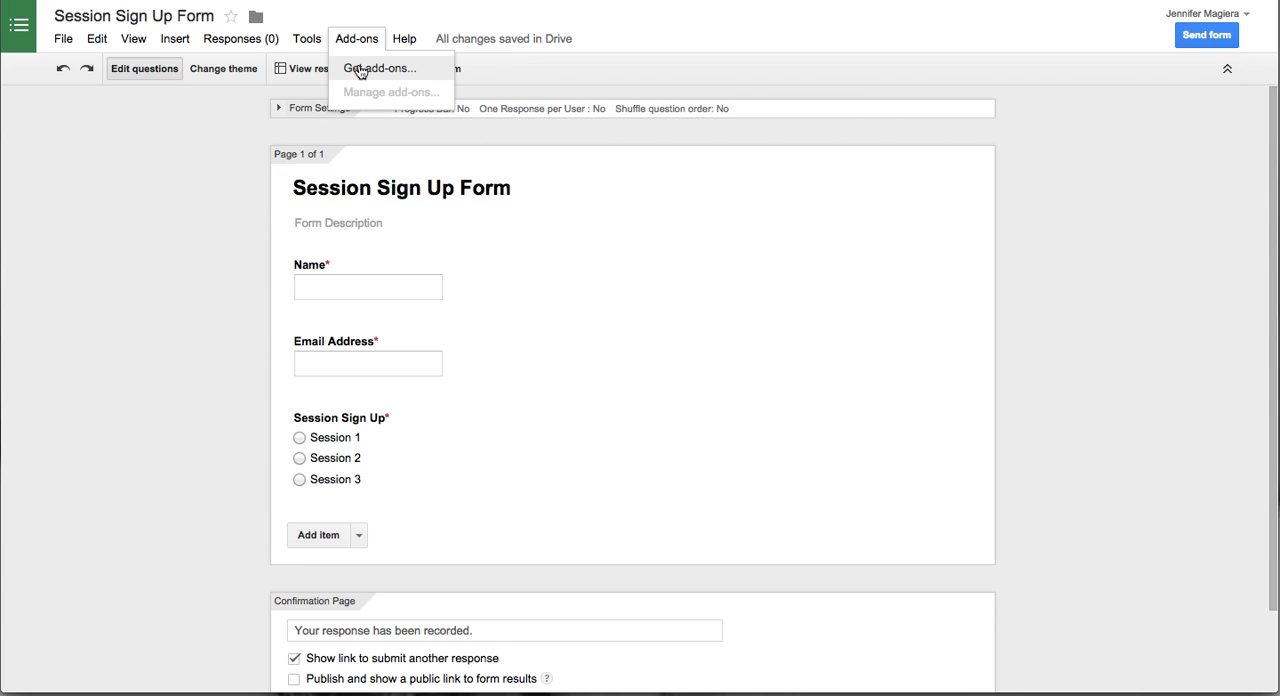
click(356, 66)
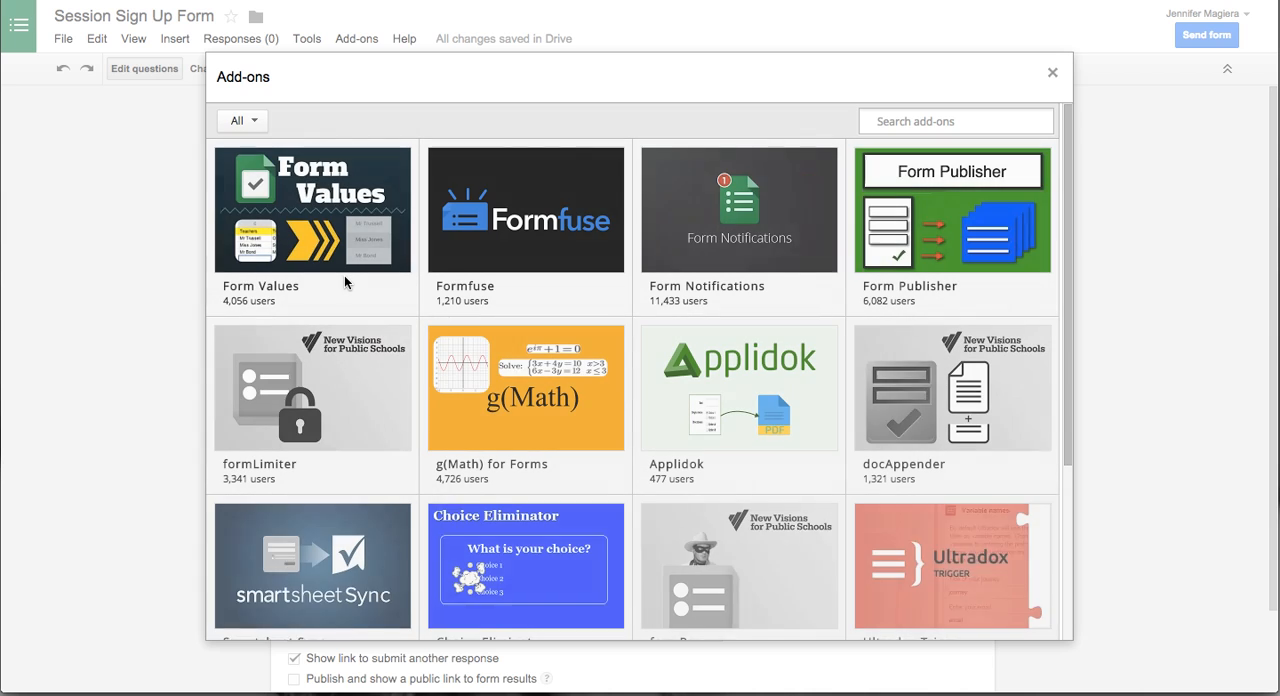
scroll(345, 280, down, 5)
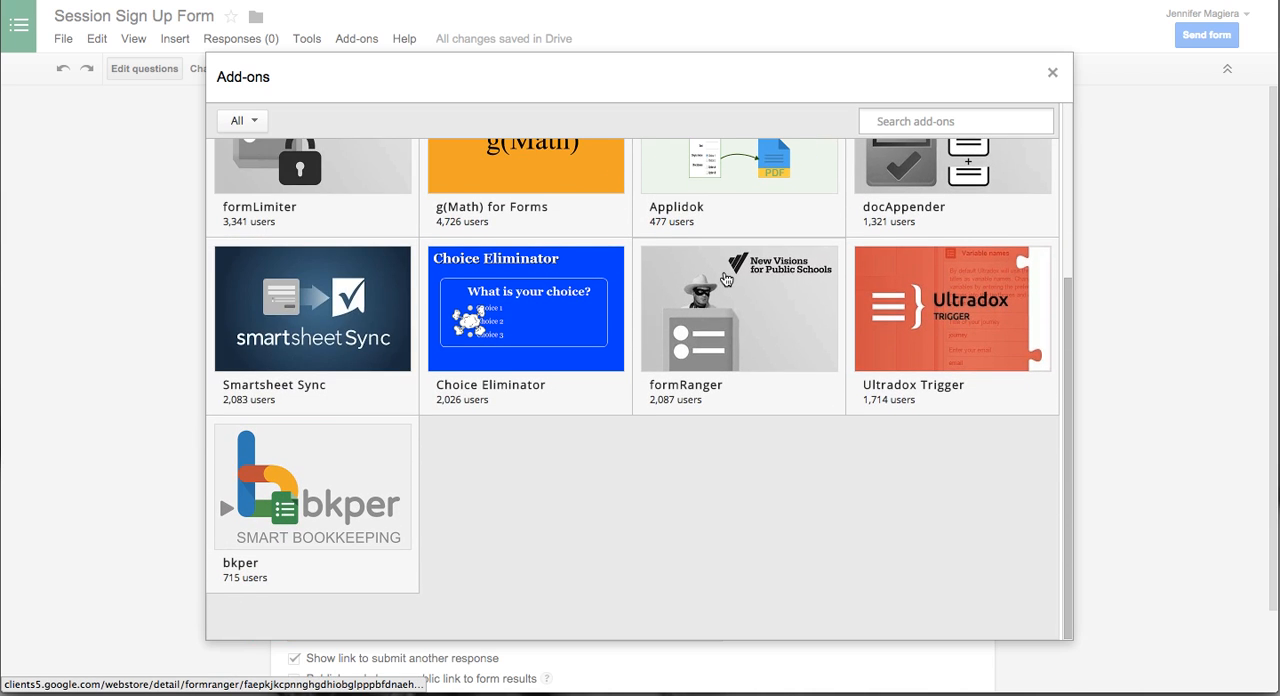
mouse_move(730, 391)
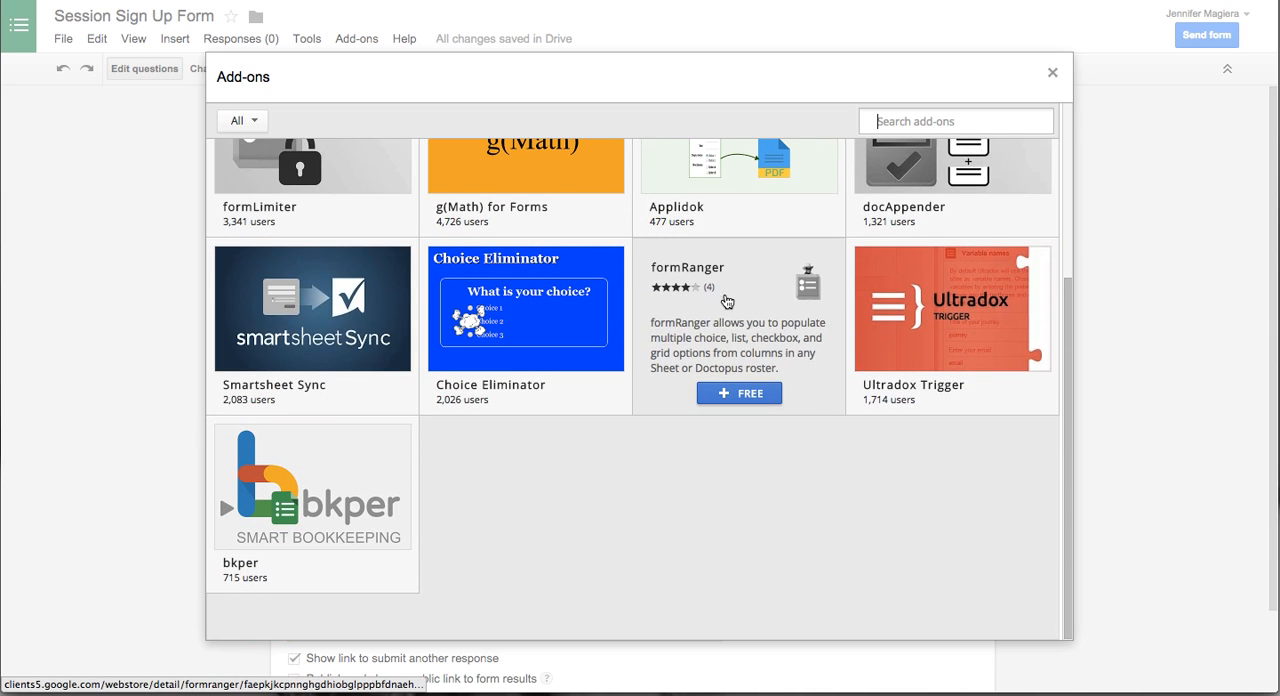
click(738, 394)
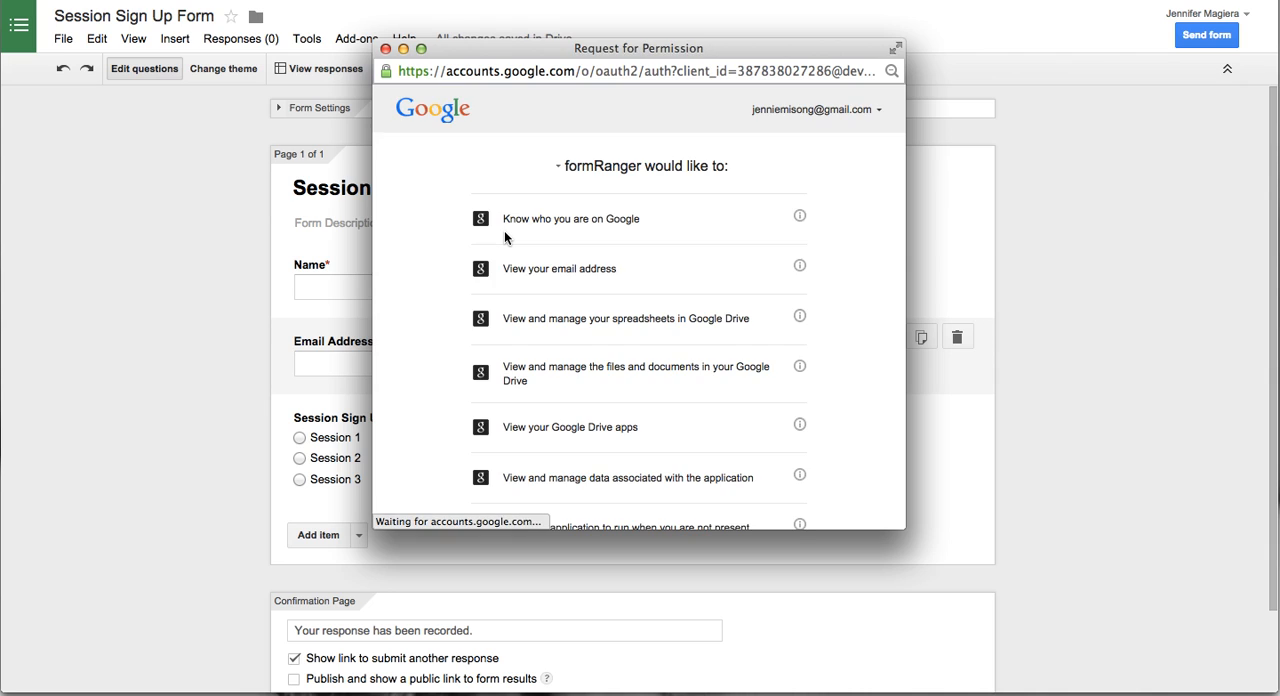
scroll(504, 230, down, 5)
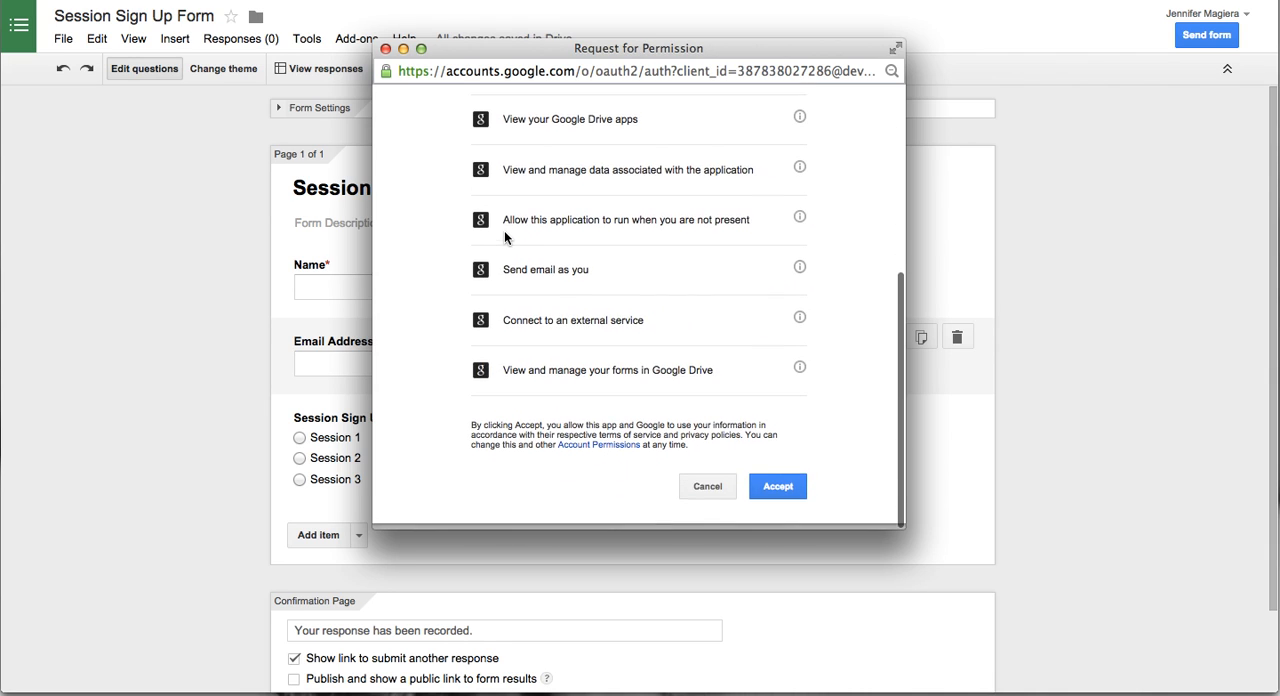
click(766, 495)
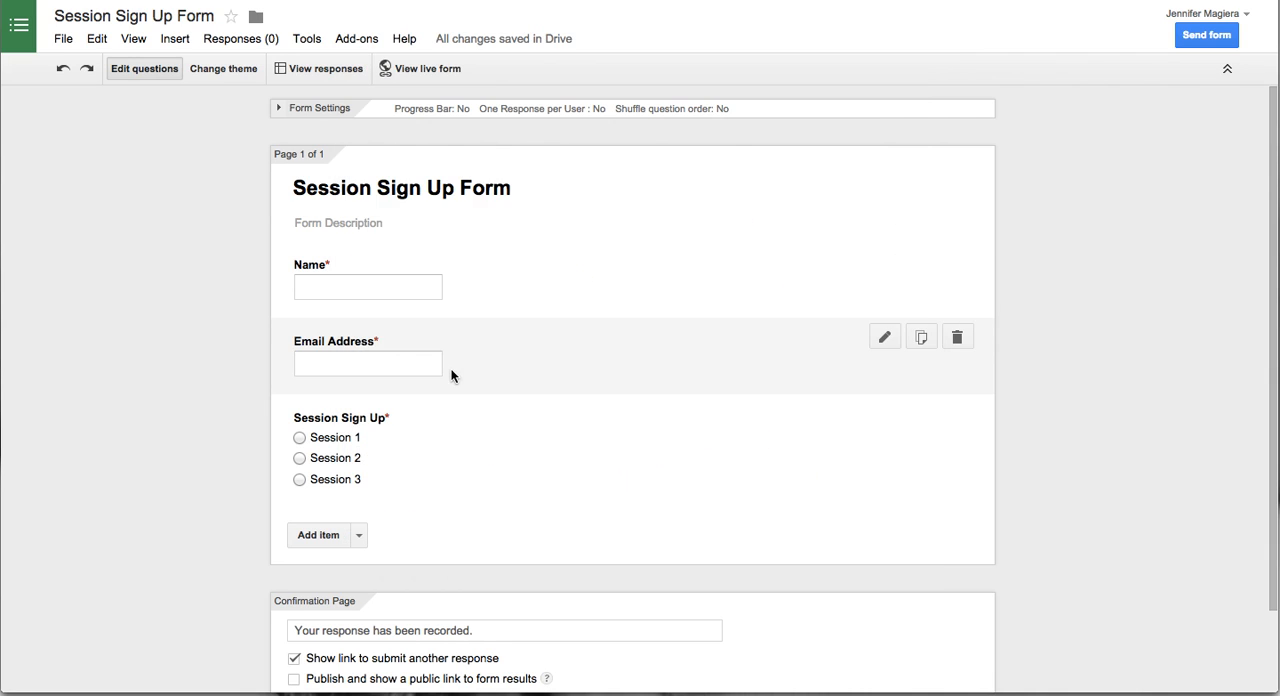
- Dismiss the formRanger introduction and bring up its sidebar beside the form
click(352, 39)
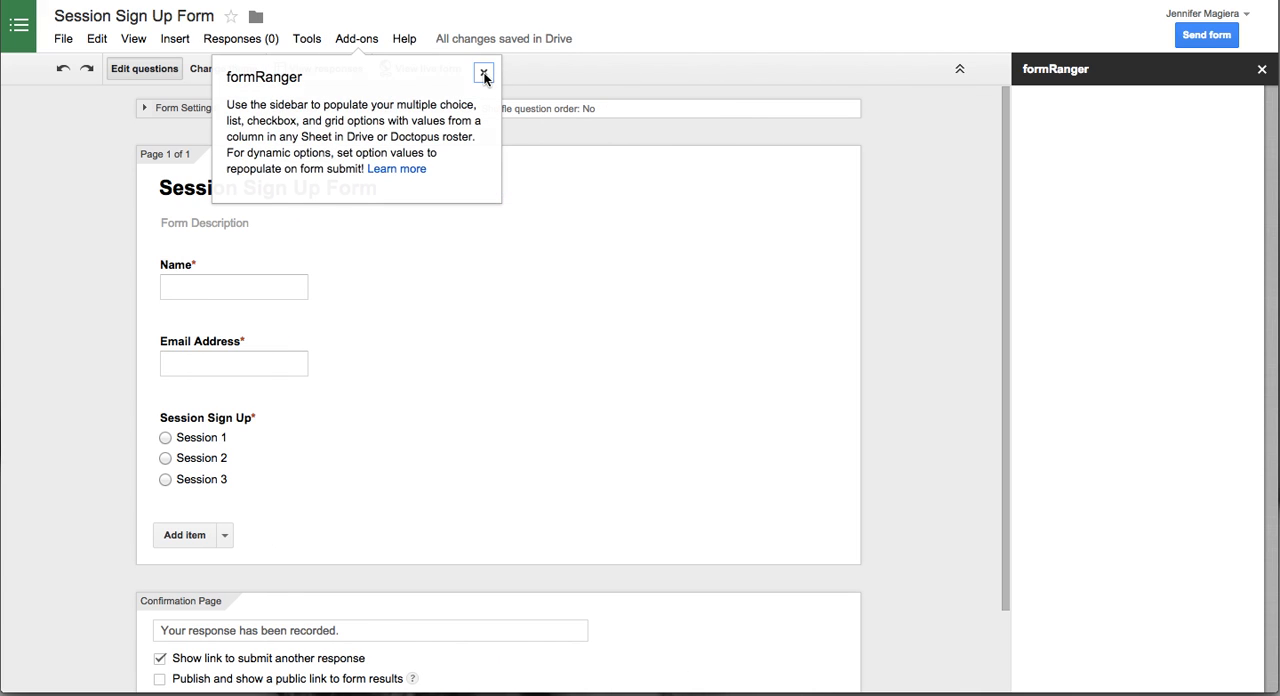
click(485, 72)
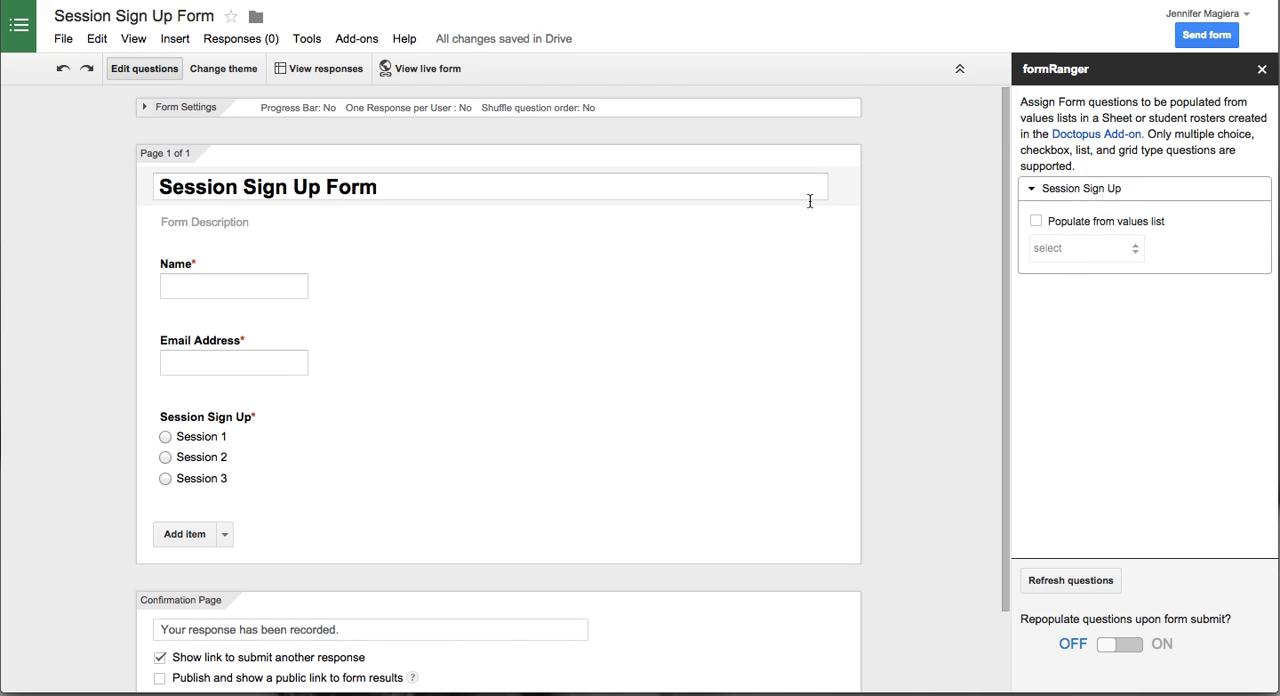
scroll(600, 240, down, 1)
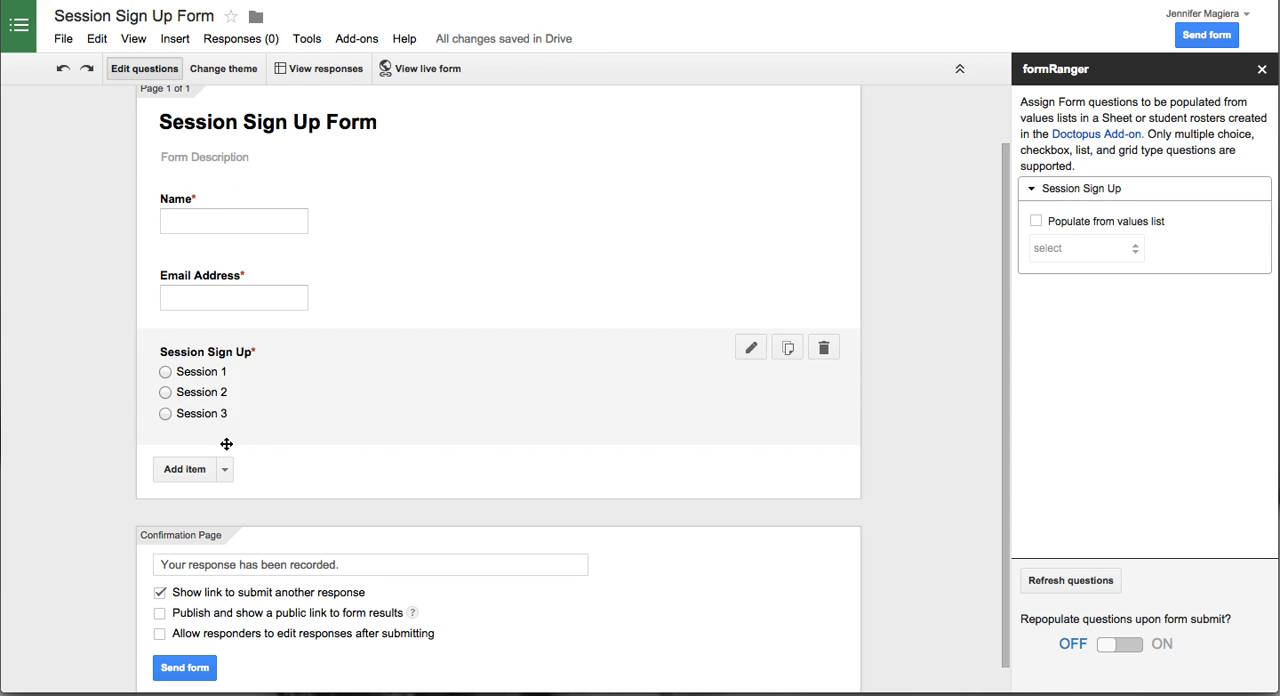
- Set the Session Sign Up question to populate from a new values list, and cancel the spreadsheet selection
click(1034, 221)
click(1062, 249)
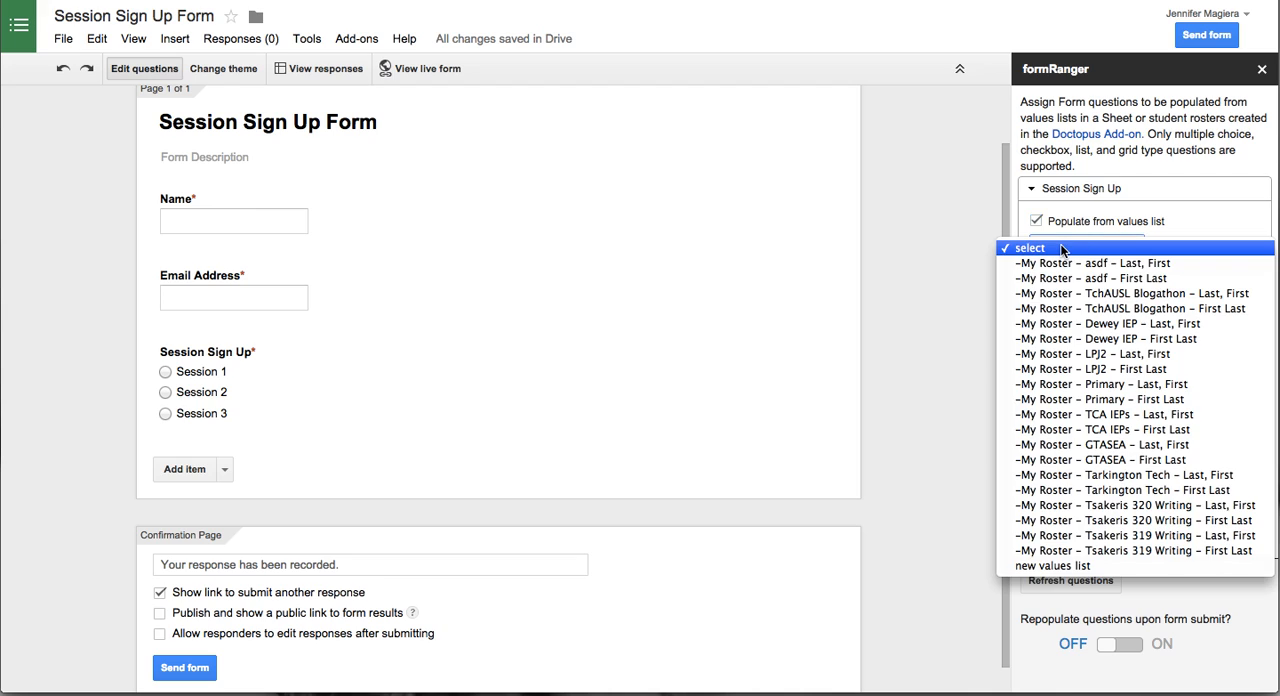
click(1051, 567)
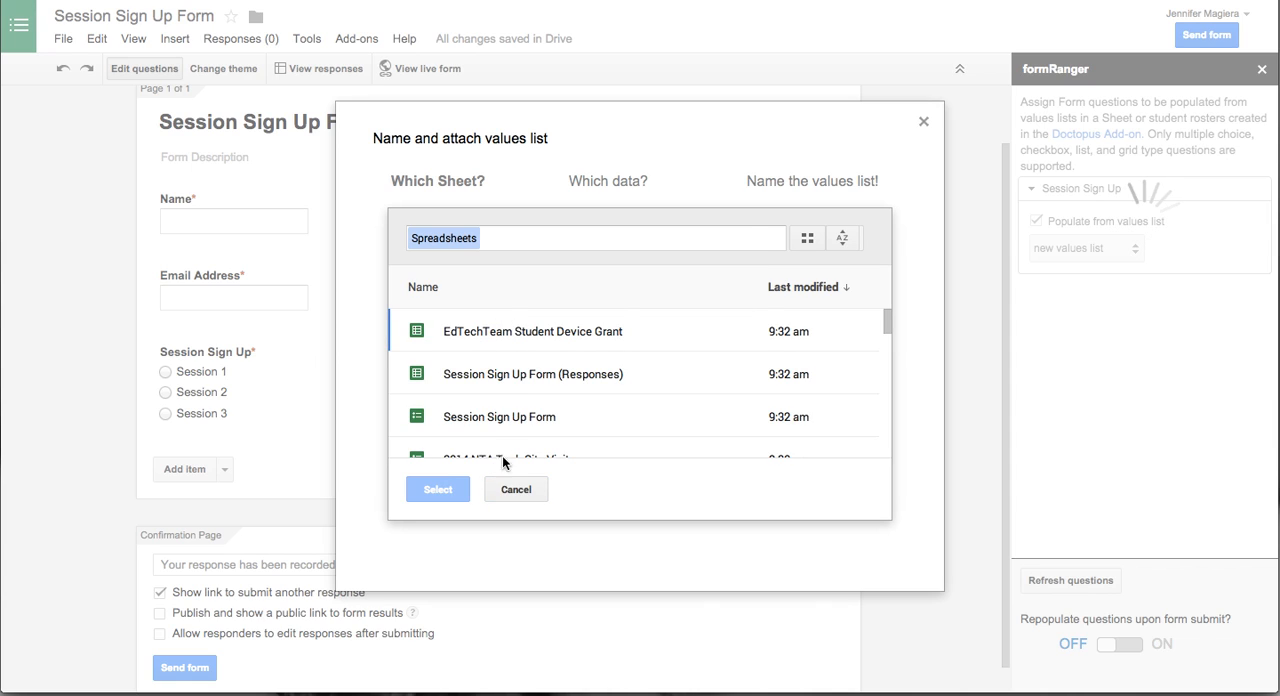
click(524, 489)
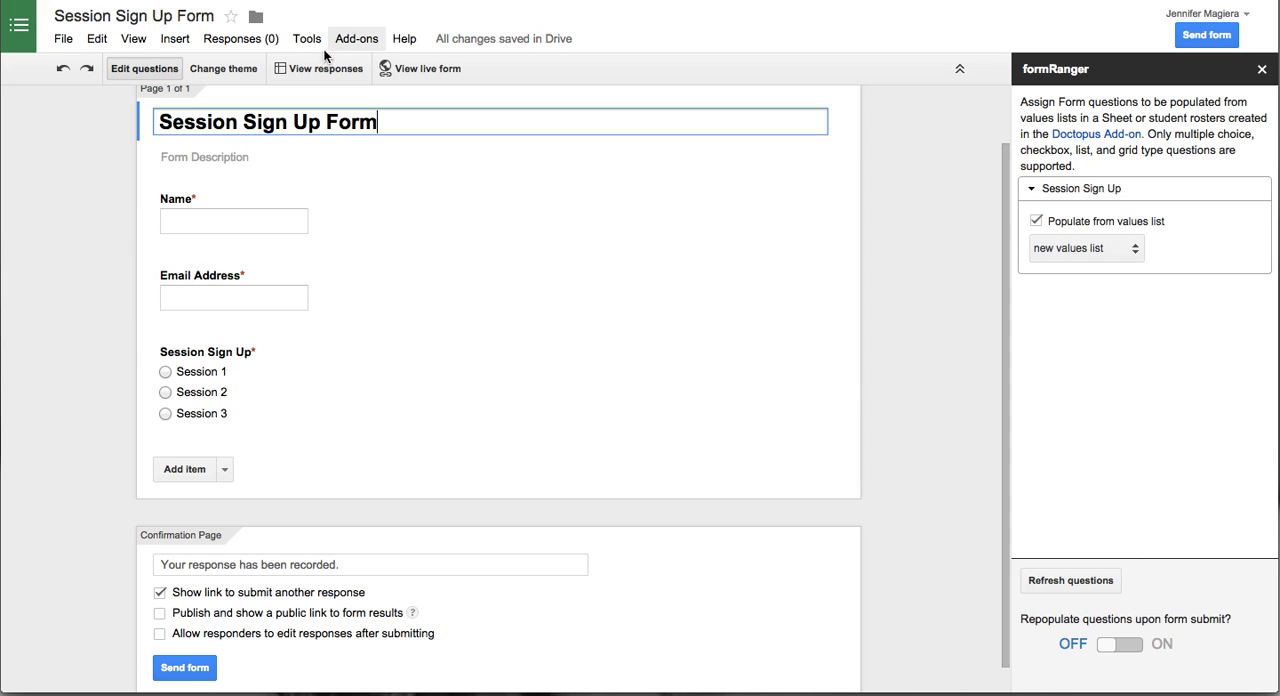
- Open the form's responses spreadsheet and add a new blank sheet to it
click(288, 69)
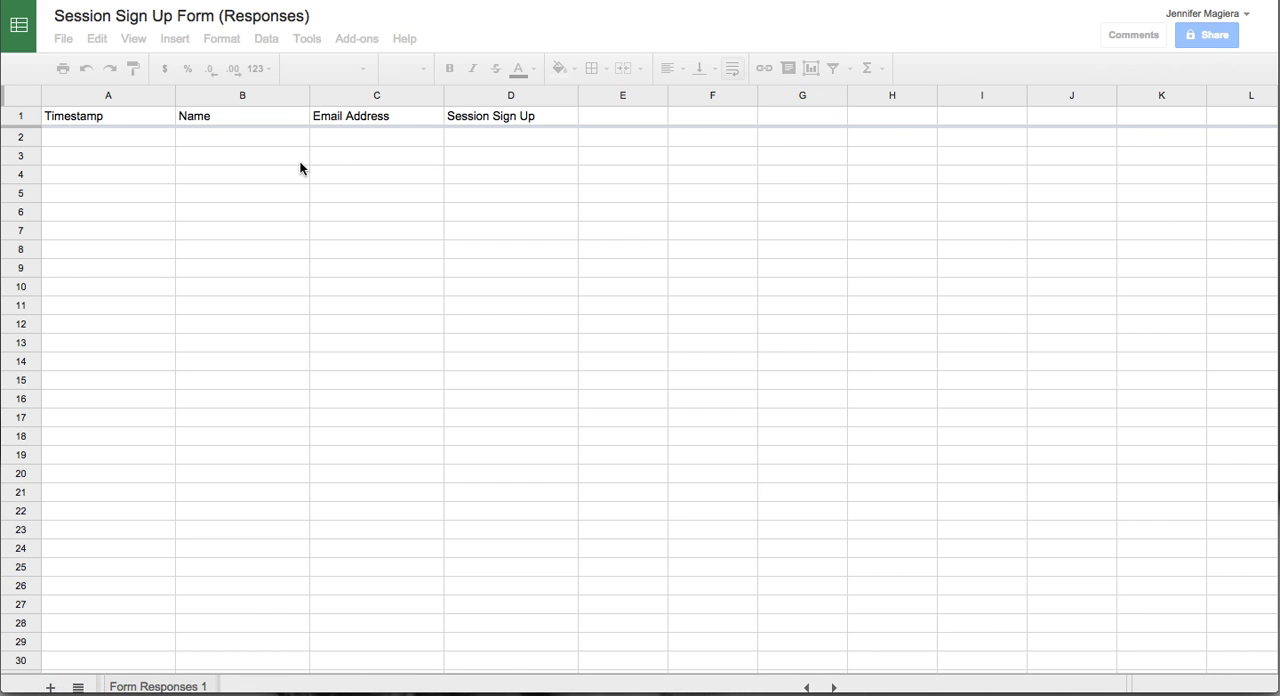
click(53, 674)
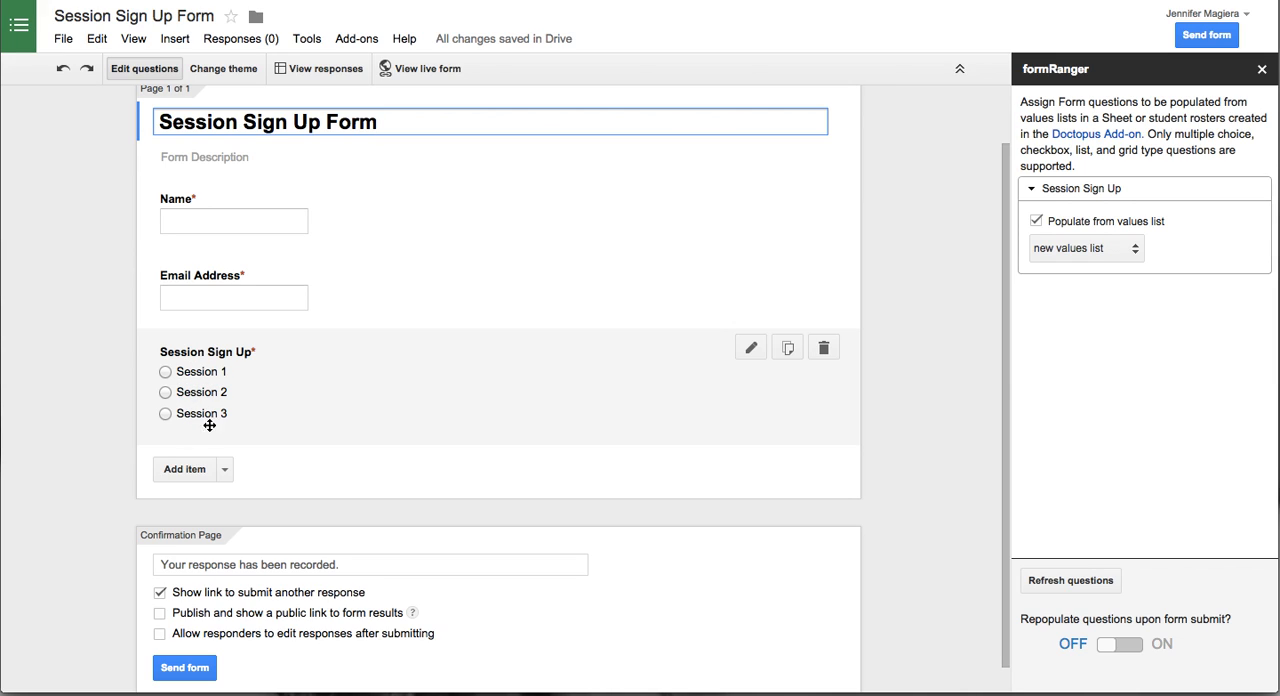
click(222, 1)
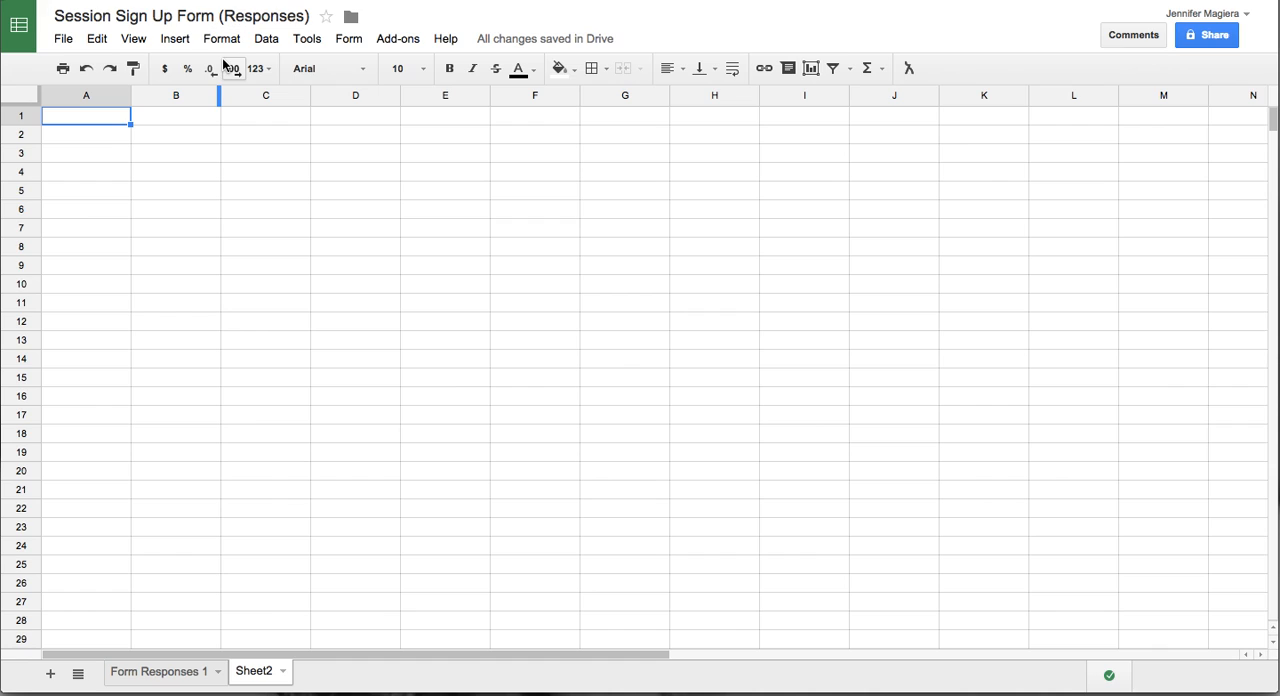
- Enter the headers Revised Session Name in A1 and Original Session Name in B1 of the new sheet
text(R)
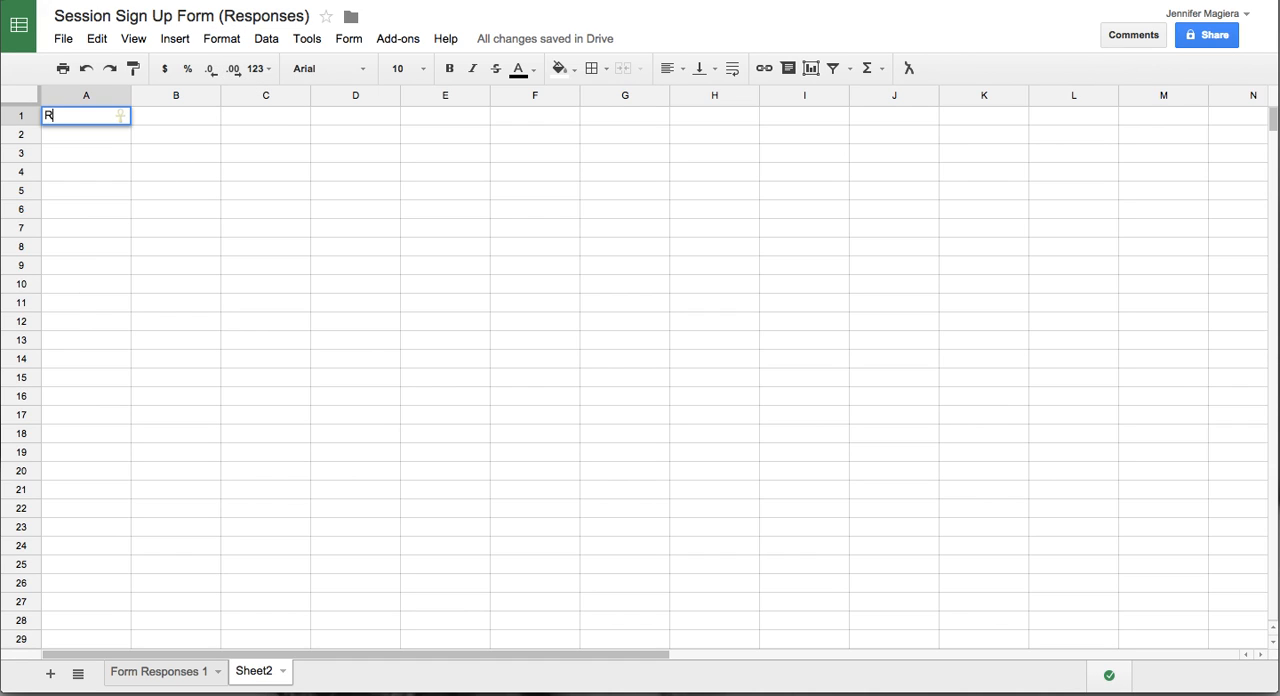
text(evised Session Name)
key(Tab)
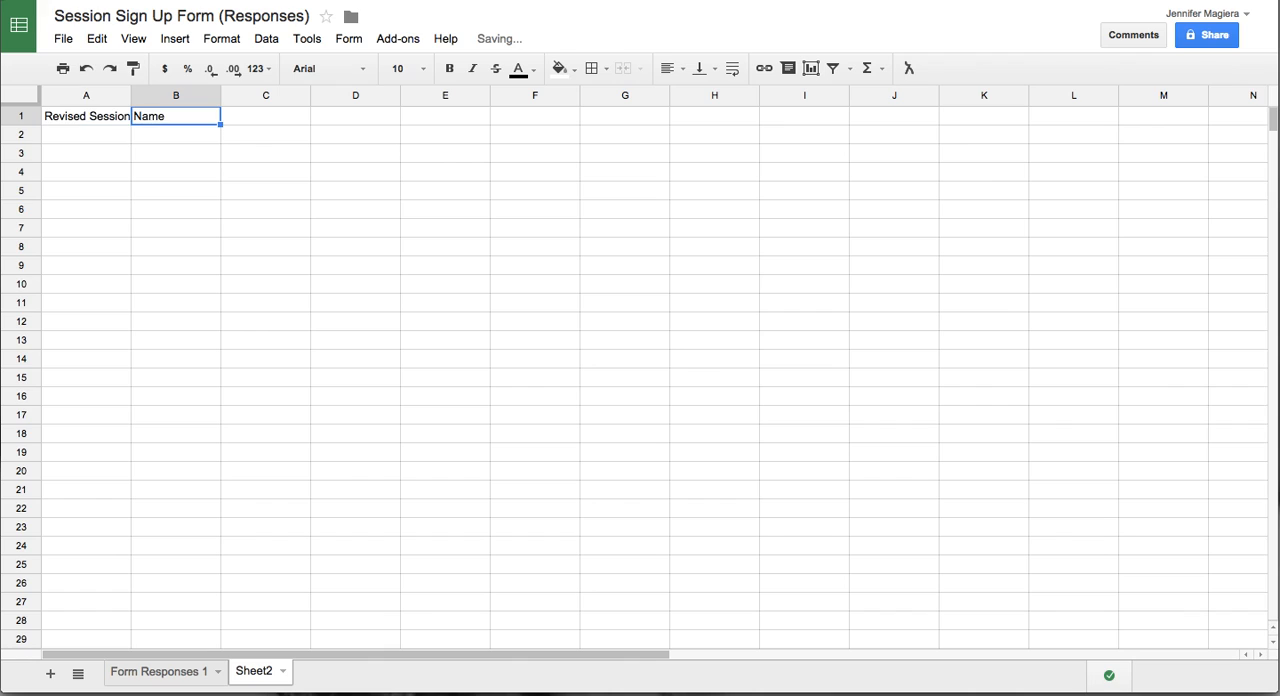
text(Origin)
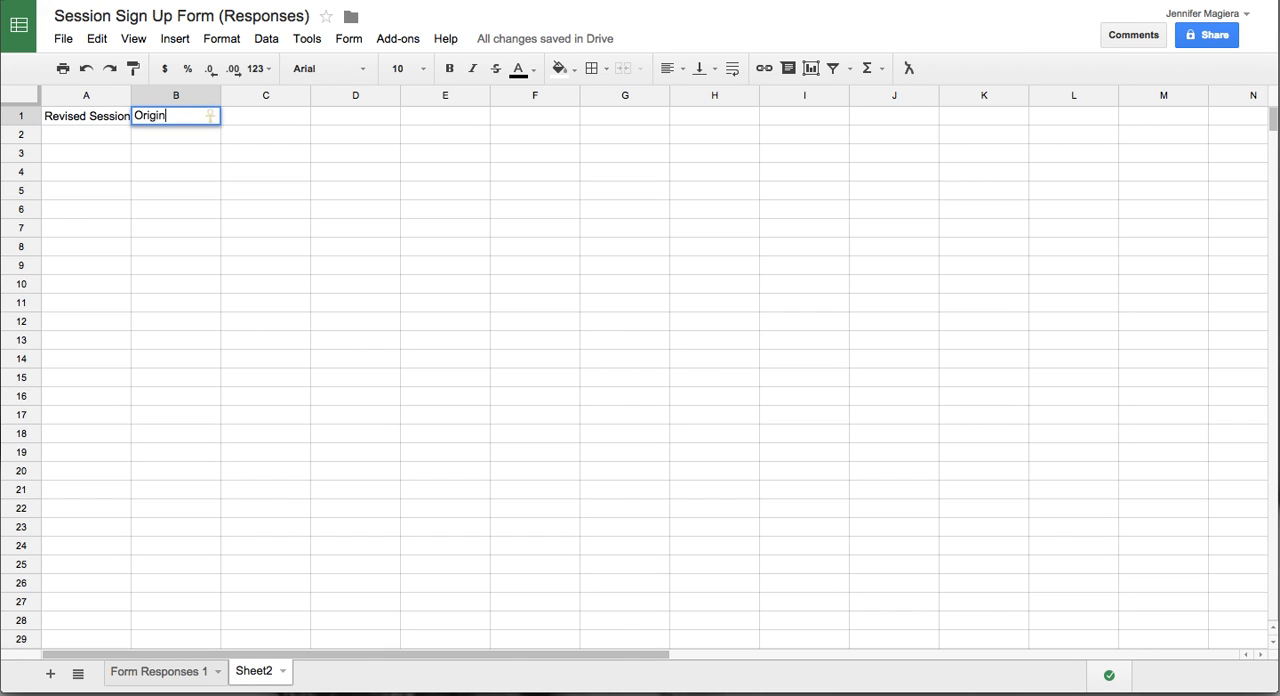
text(al Session Name)
key(Tab)
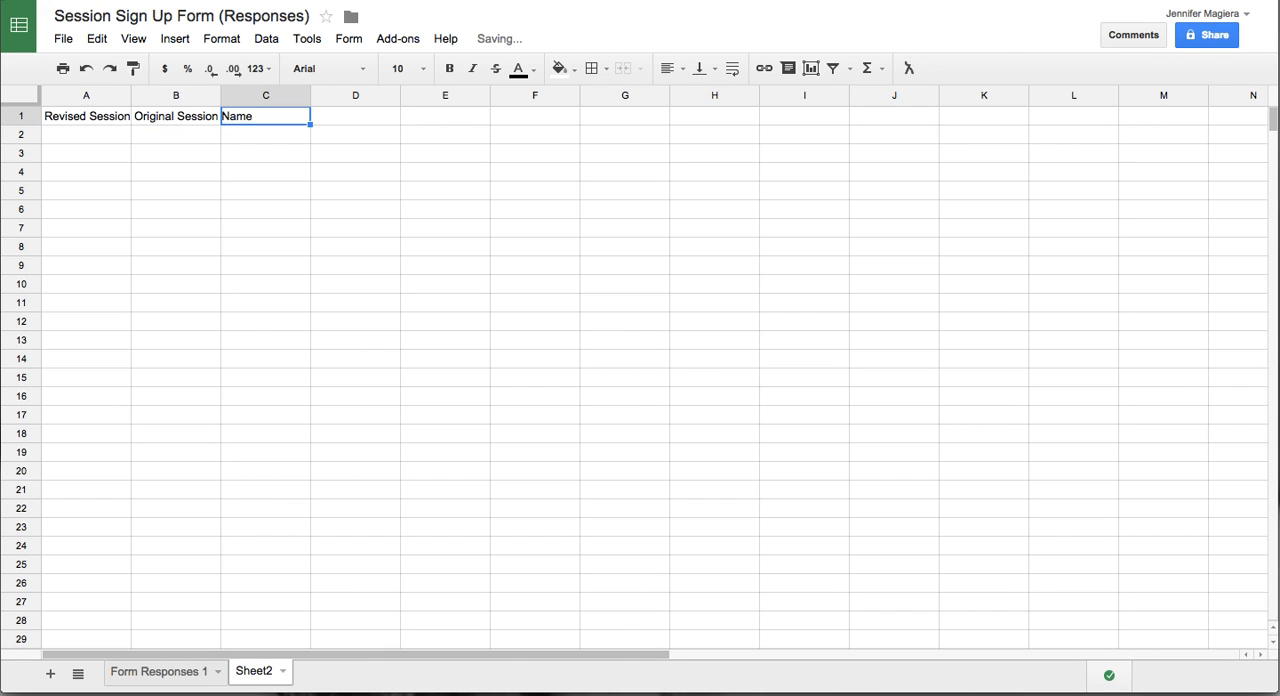
- Enter the headers Session Count in C1 and Session Limit in D1
text(Sesison)
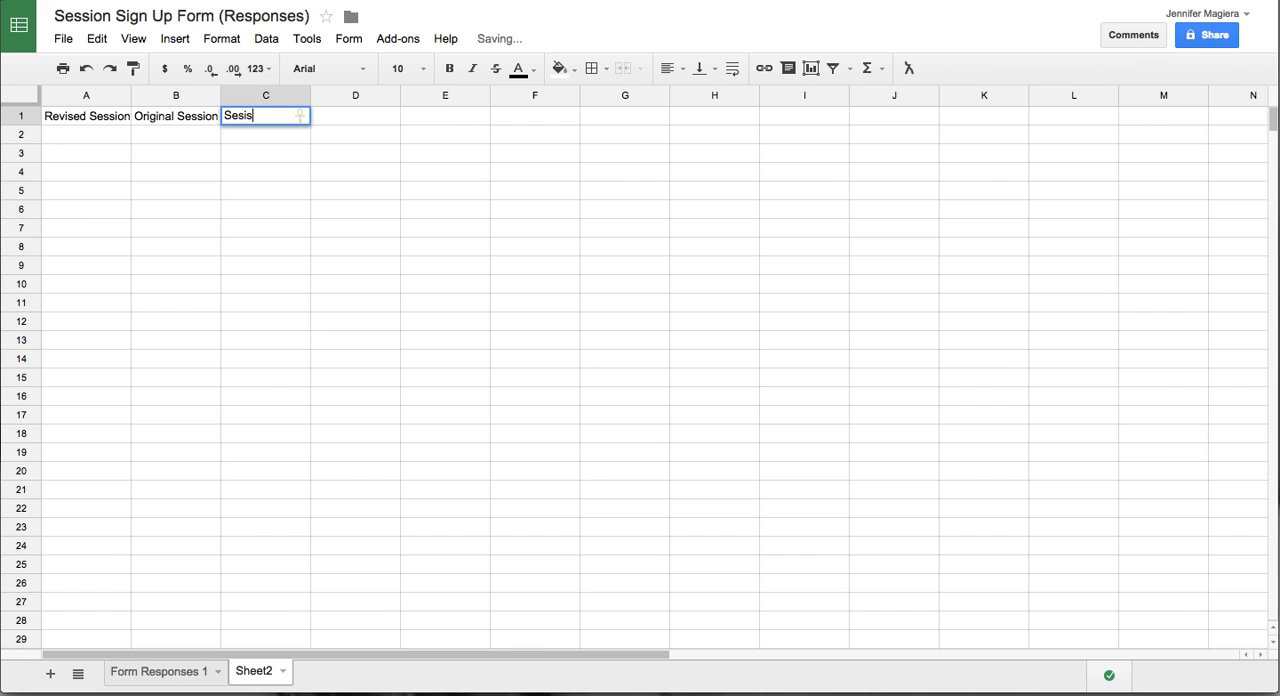
key(BackSpace)
key(BackSpace)
text(si)
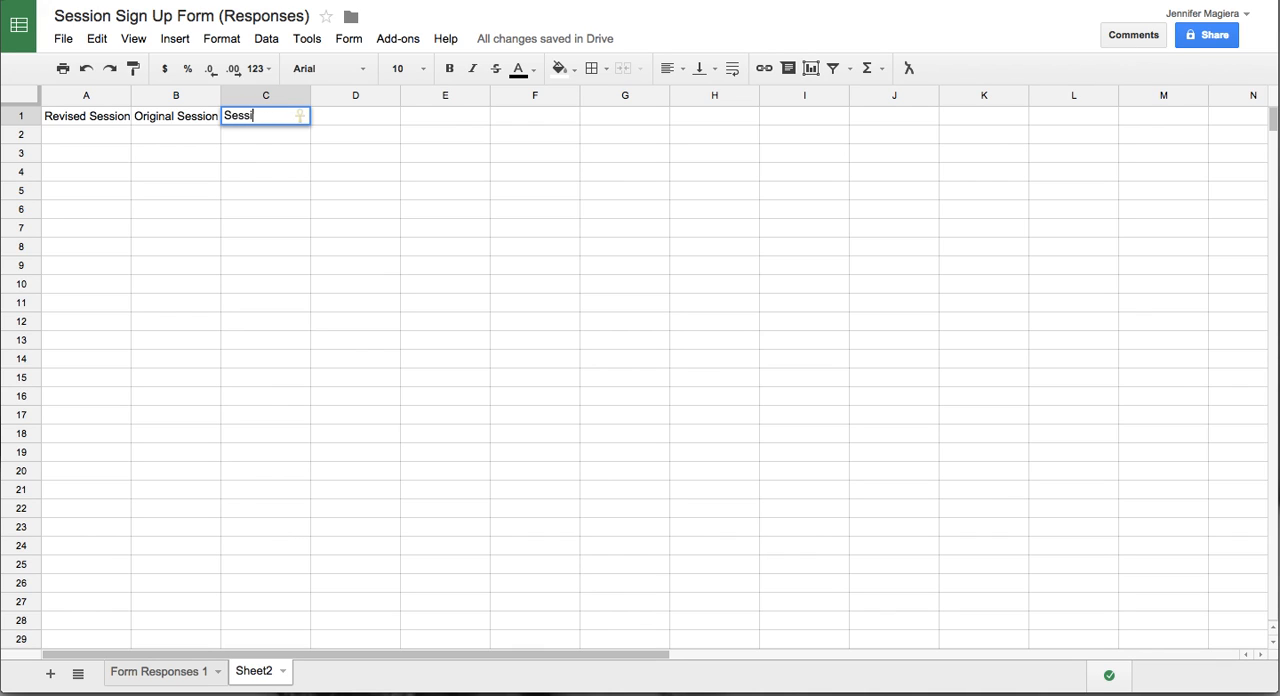
text(on Count)
key(Tab)
text(Session)
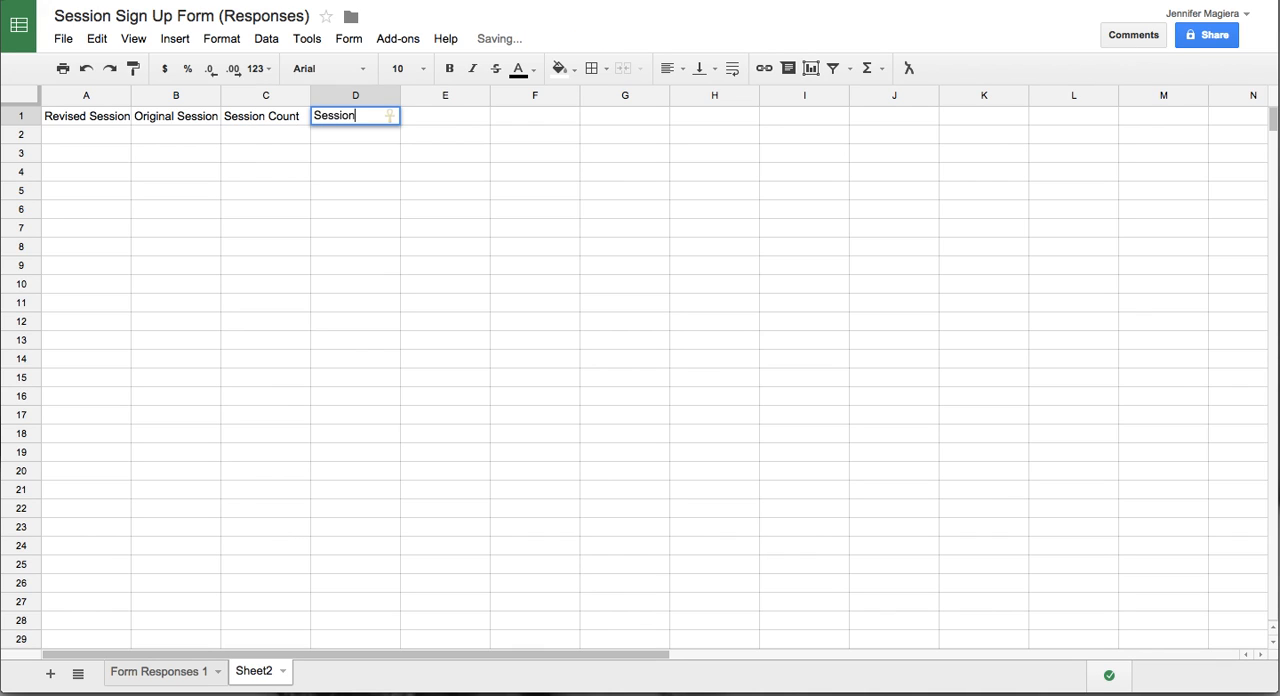
text( Limit)
key(Return)
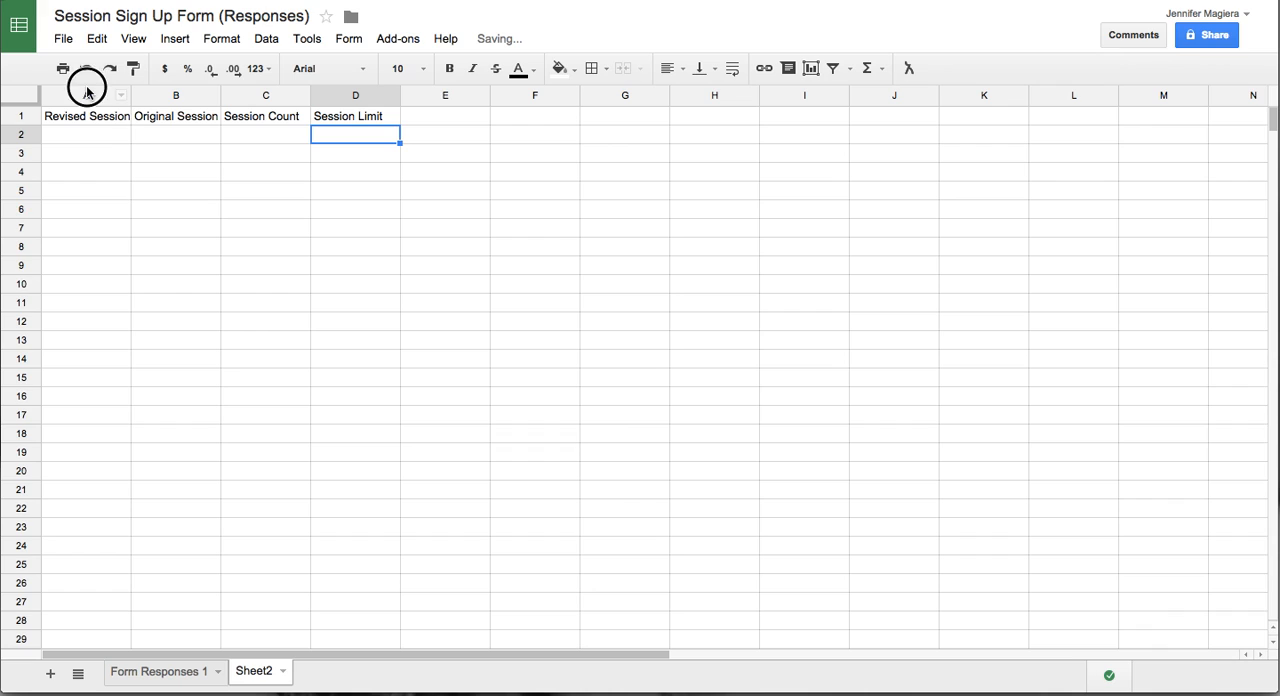
- Resize columns A through D to one equal width that just fits the full header texts
drag(86, 92, 613, 97)
click(391, 95)
click(303, 196)
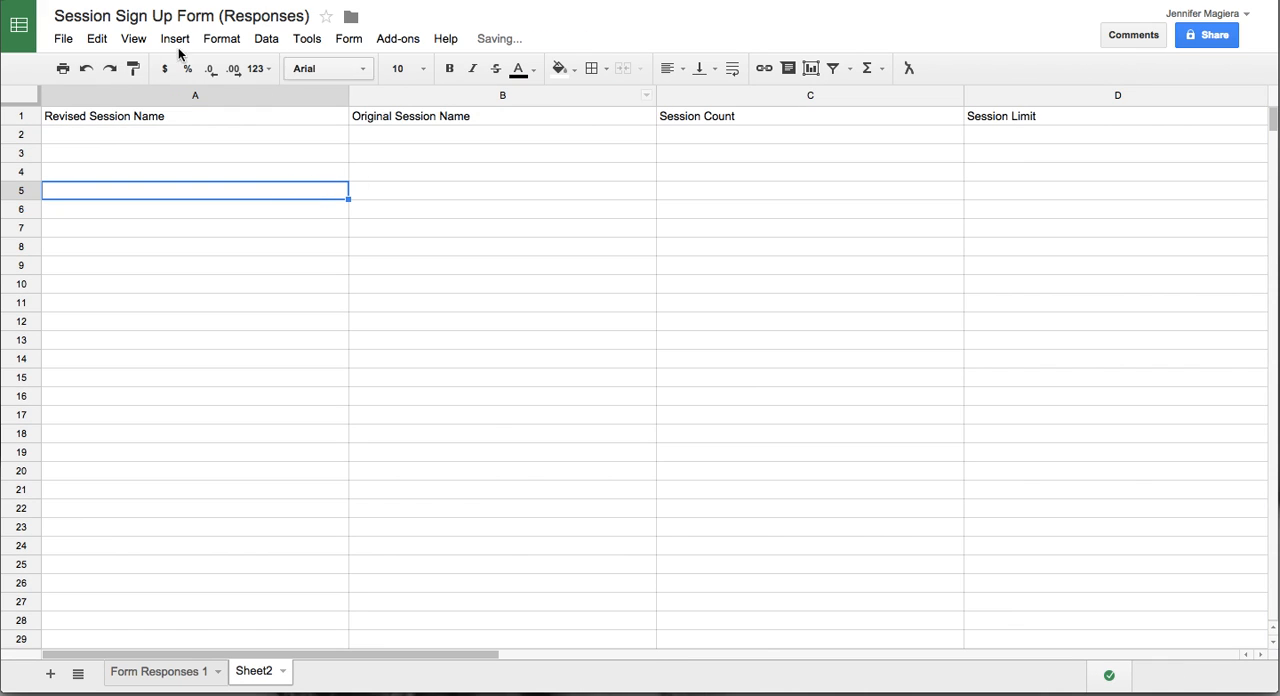
drag(121, 92, 781, 106)
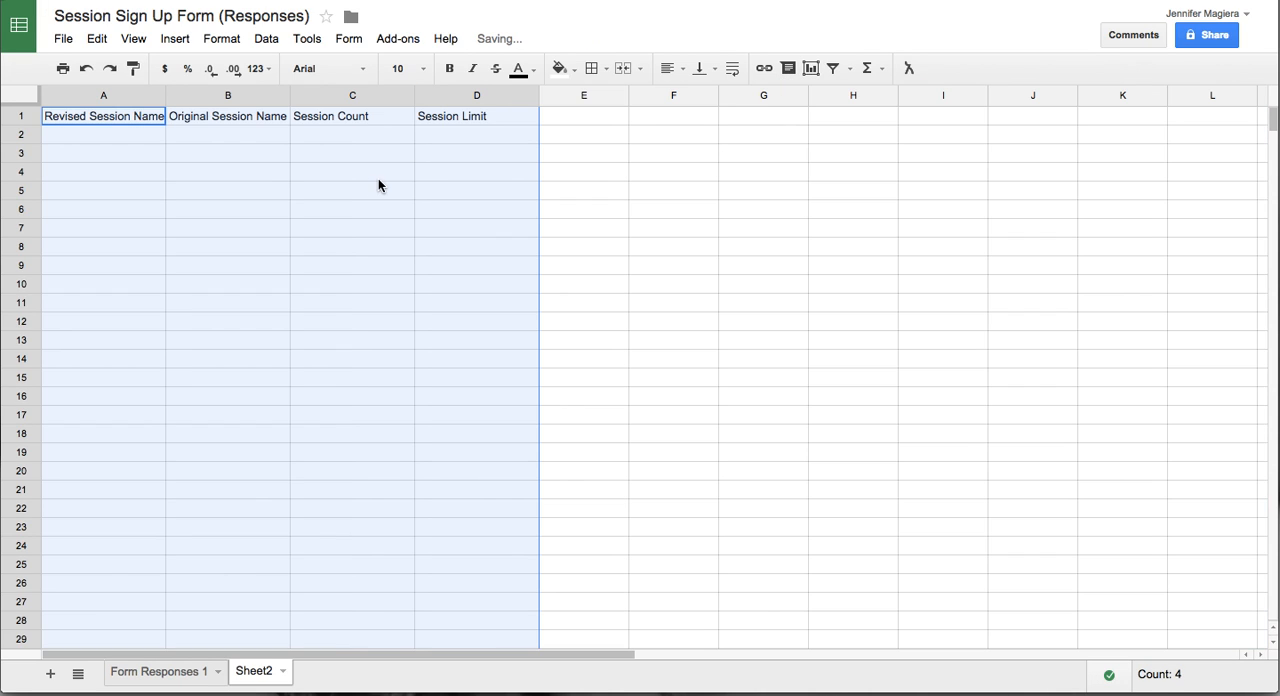
drag(378, 186, 220, 190)
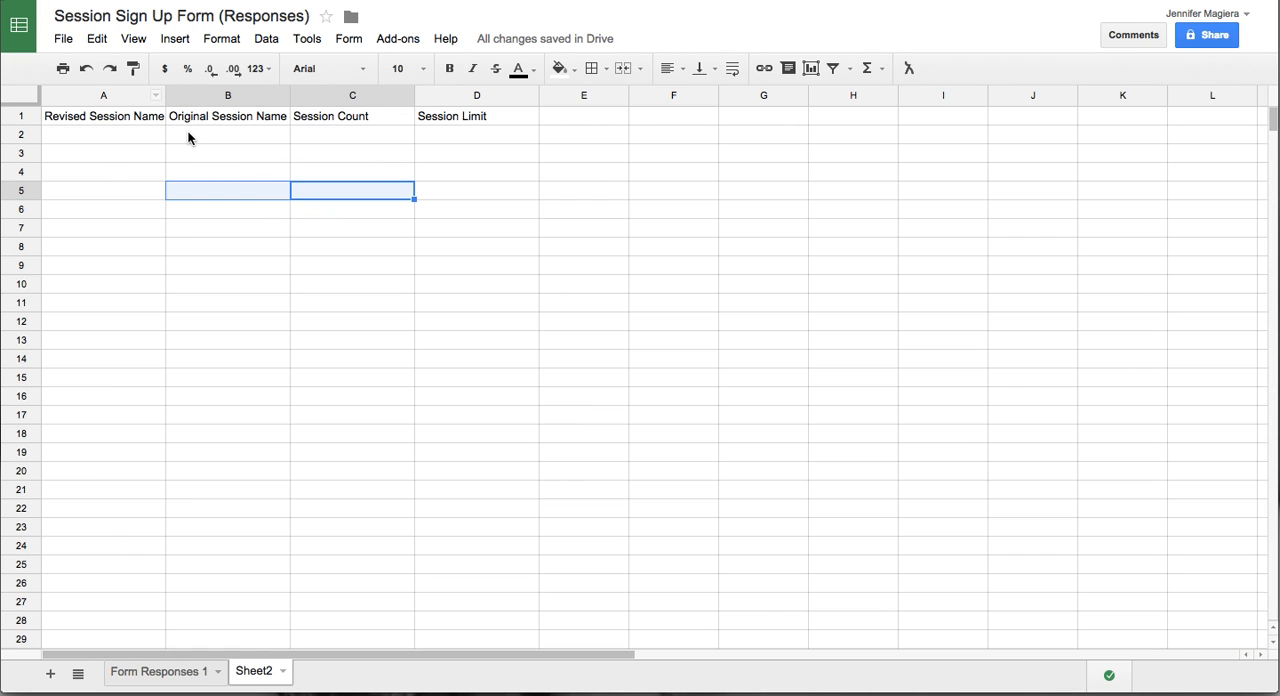
- List Session 1, Session 2 and Session 3 under Original Session Name in cells B2 to B4
click(189, 136)
text(Session 1)
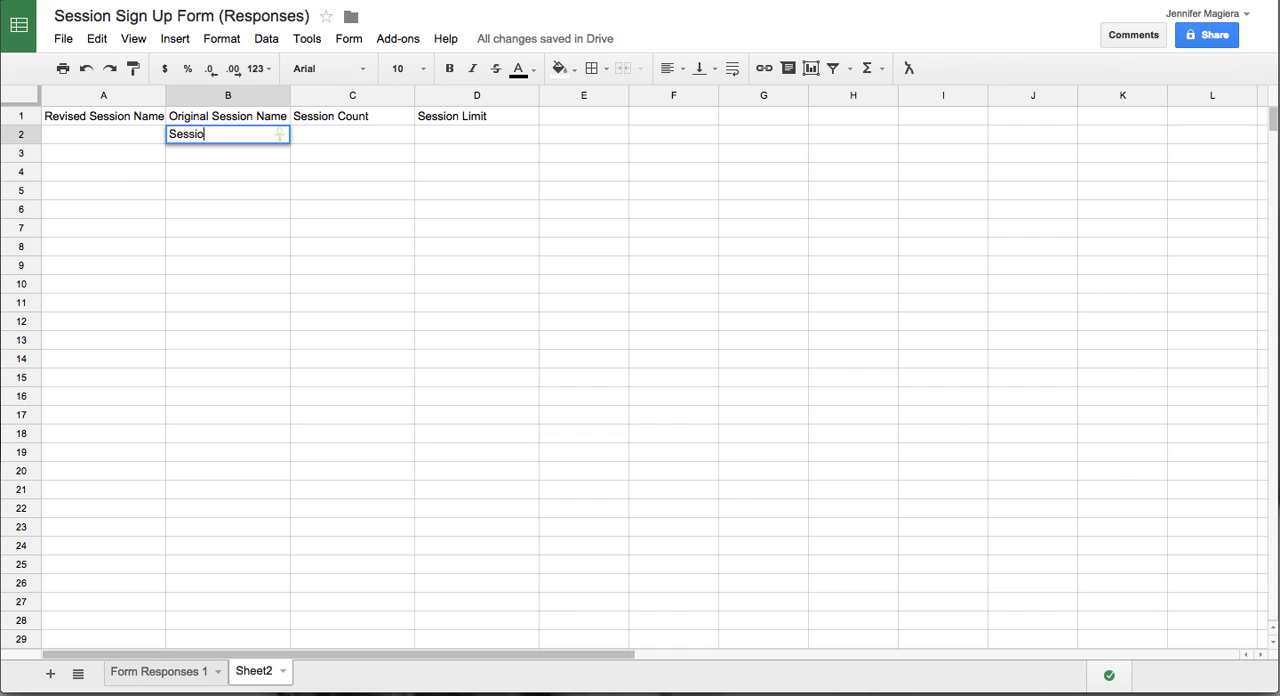
key(Return)
text(Session 2)
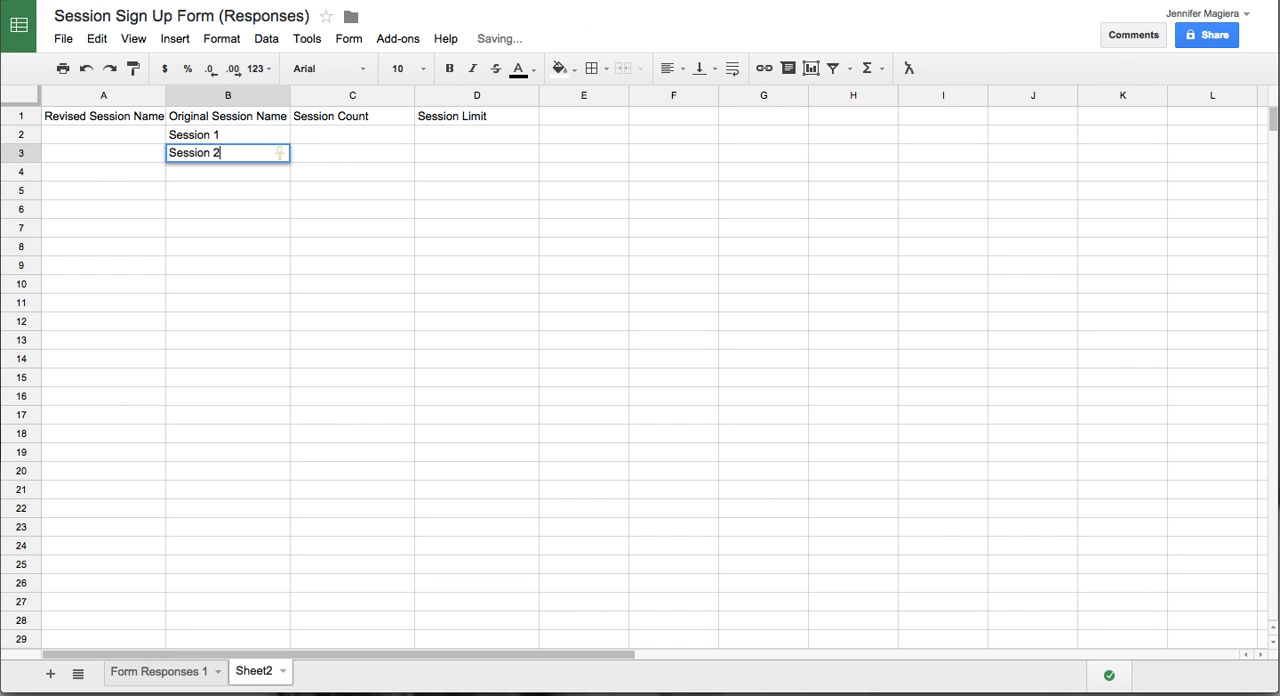
key(Return)
text(Session 3)
key(Return)
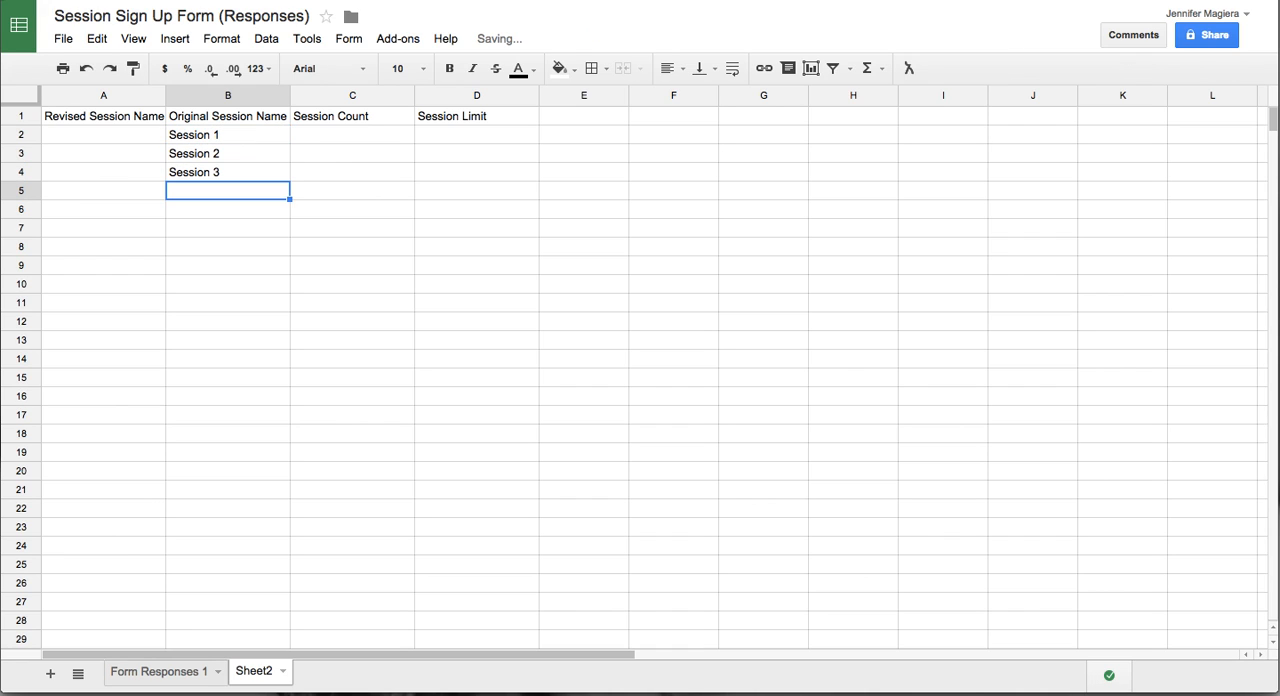
- Compare the session names listed in B2 to B4 with the answer choices of the form's Session Sign Up question
scroll(187, 135, down, 10)
scroll(187, 137, up, 10)
drag(212, 135, 210, 177)
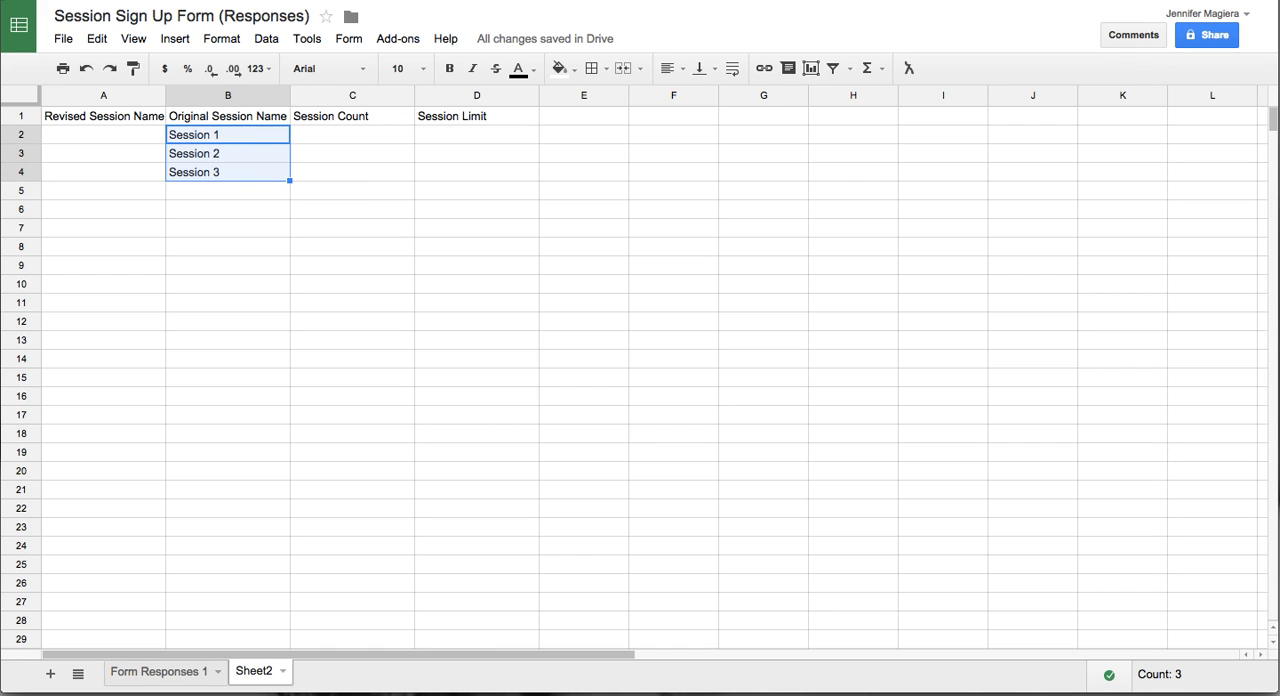
click(205, 1)
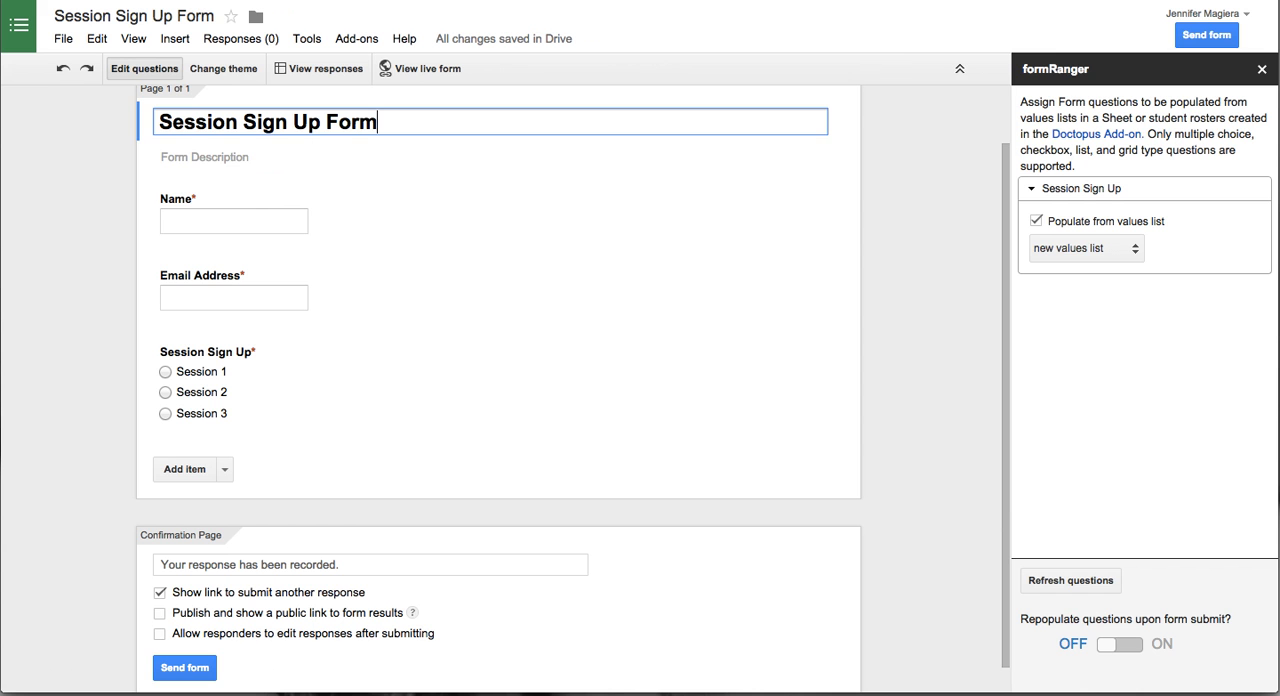
click(213, 381)
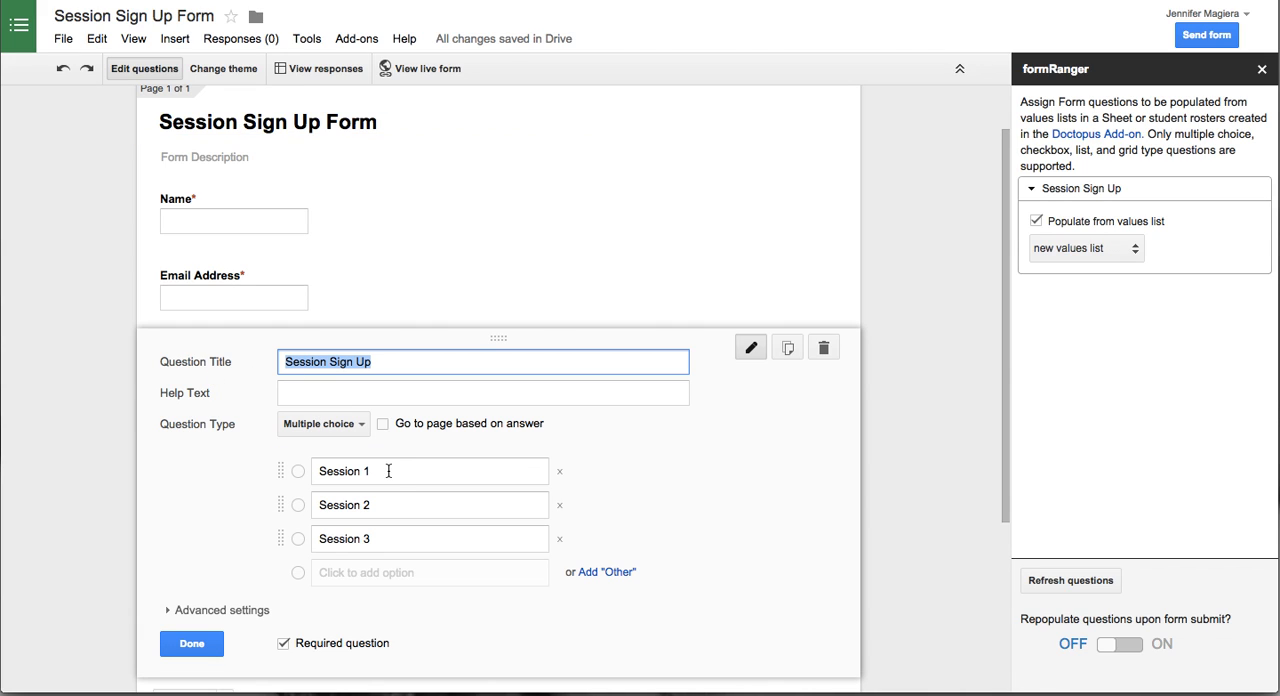
click(323, 471)
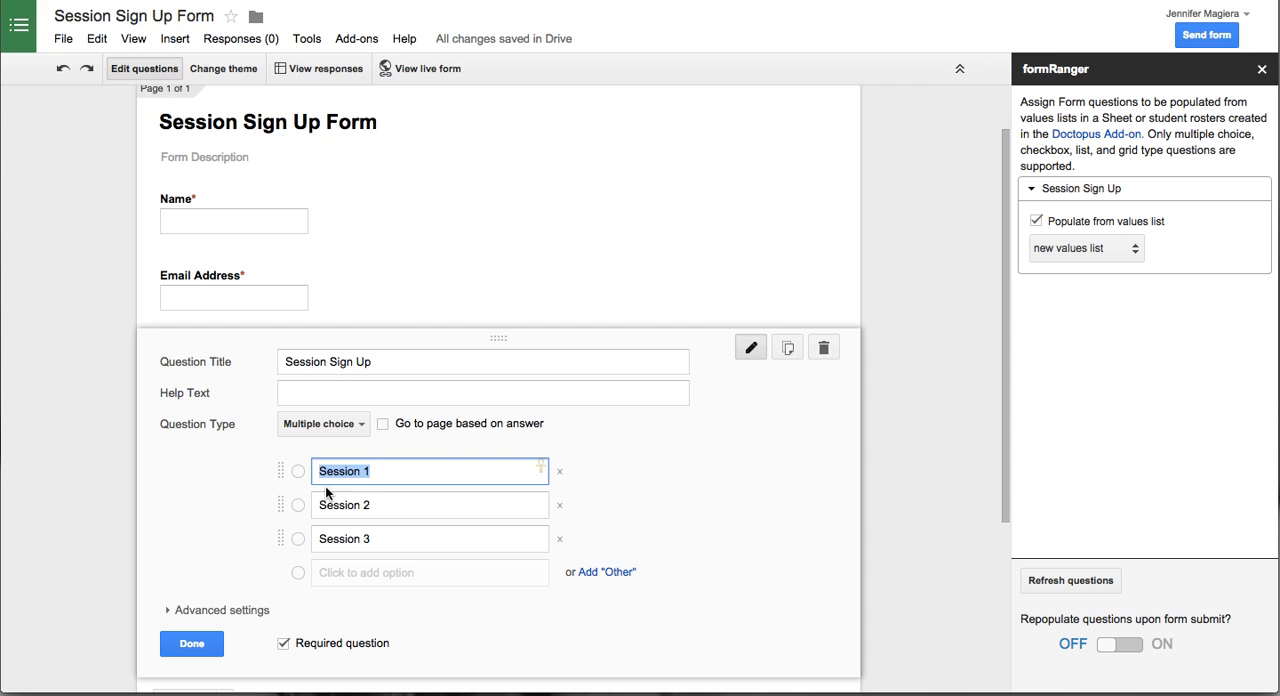
click(192, 644)
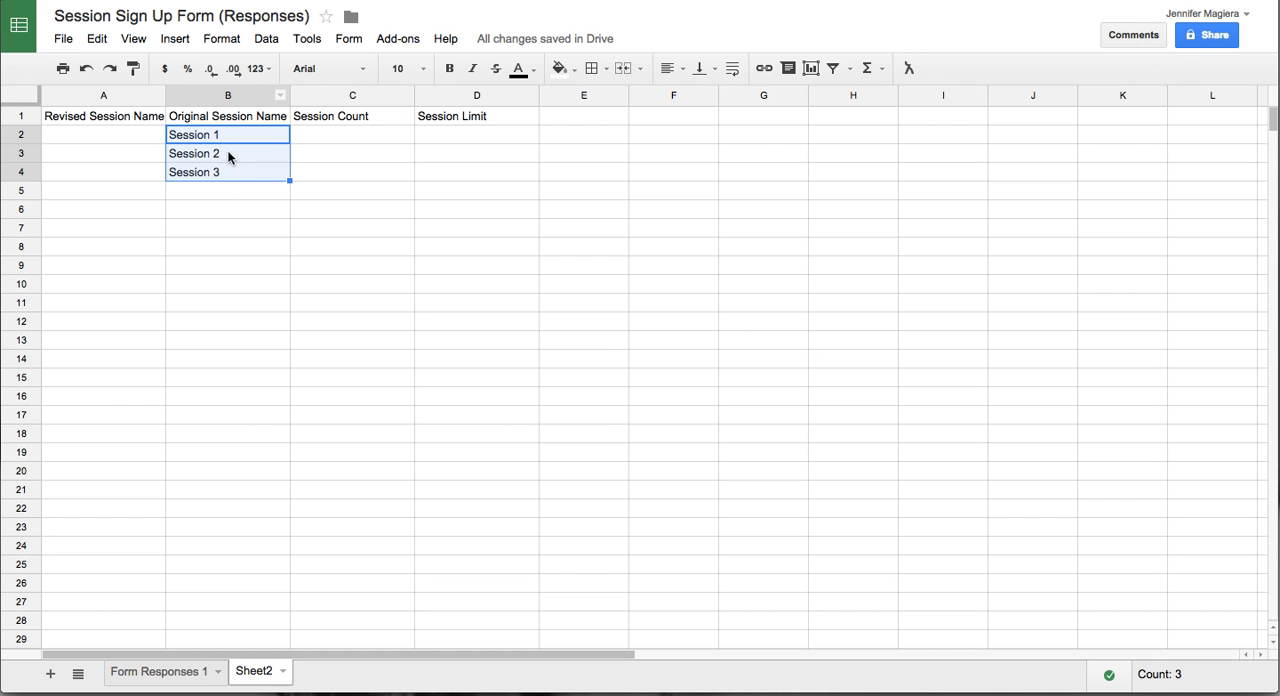
click(236, 208)
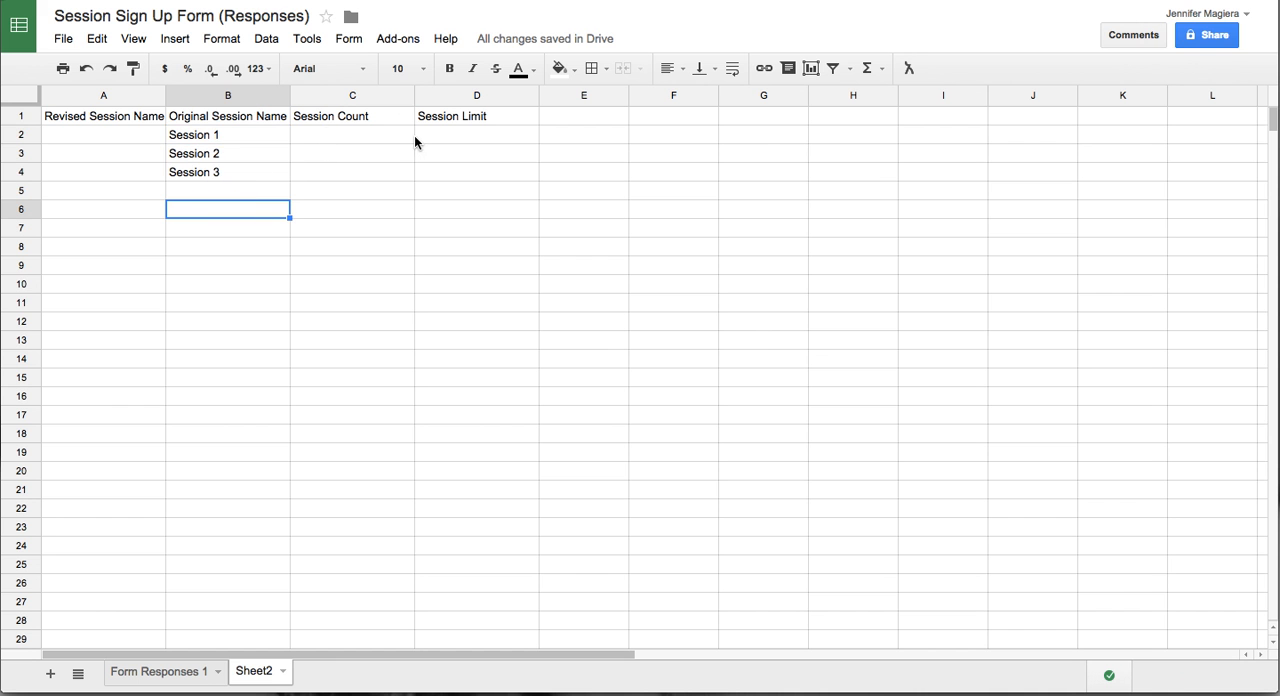
- Enter the session limits 5, 10 and 15 in cells D2 to D4 for Sessions 1, 2 and 3
click(446, 139)
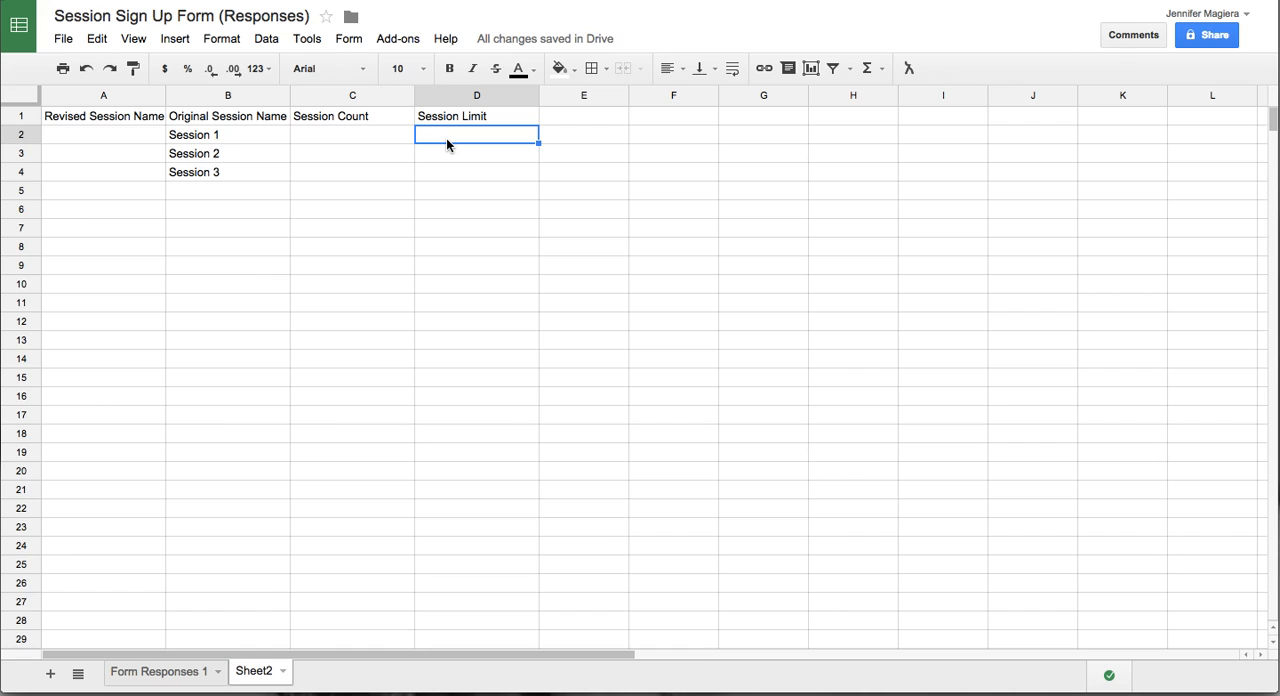
text(5)
key(Return)
text(1)
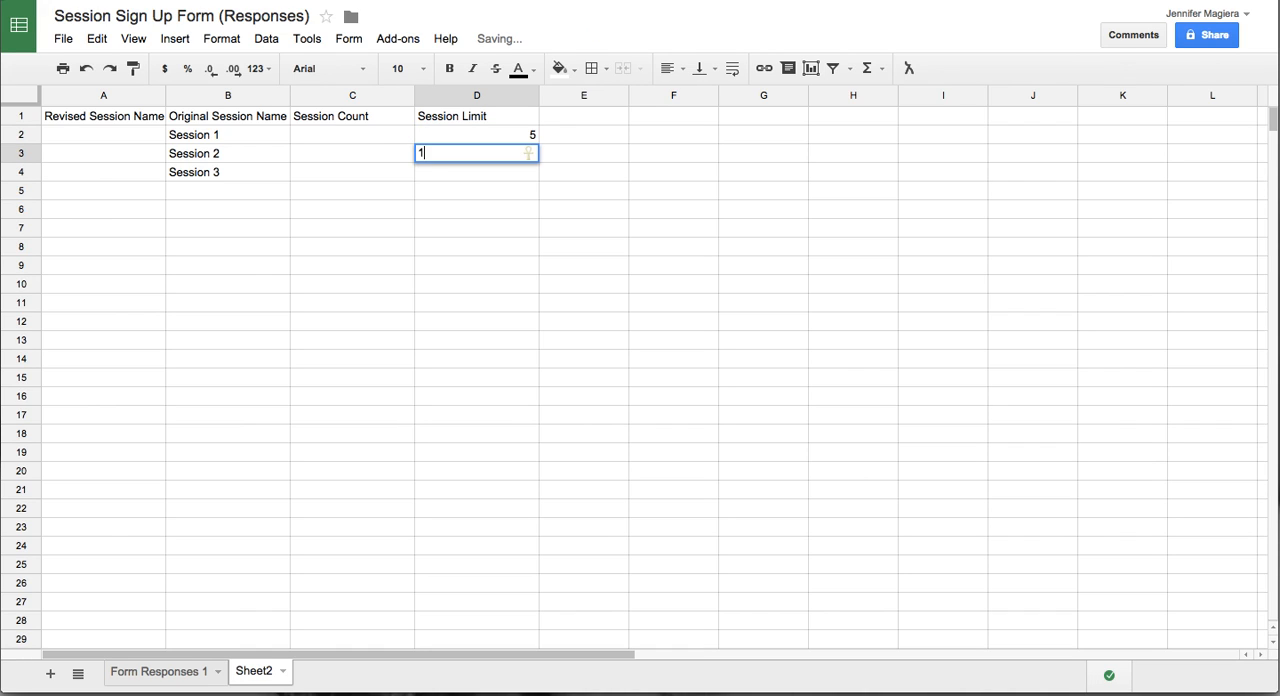
text(0)
key(Return)
text(15)
key(Return)
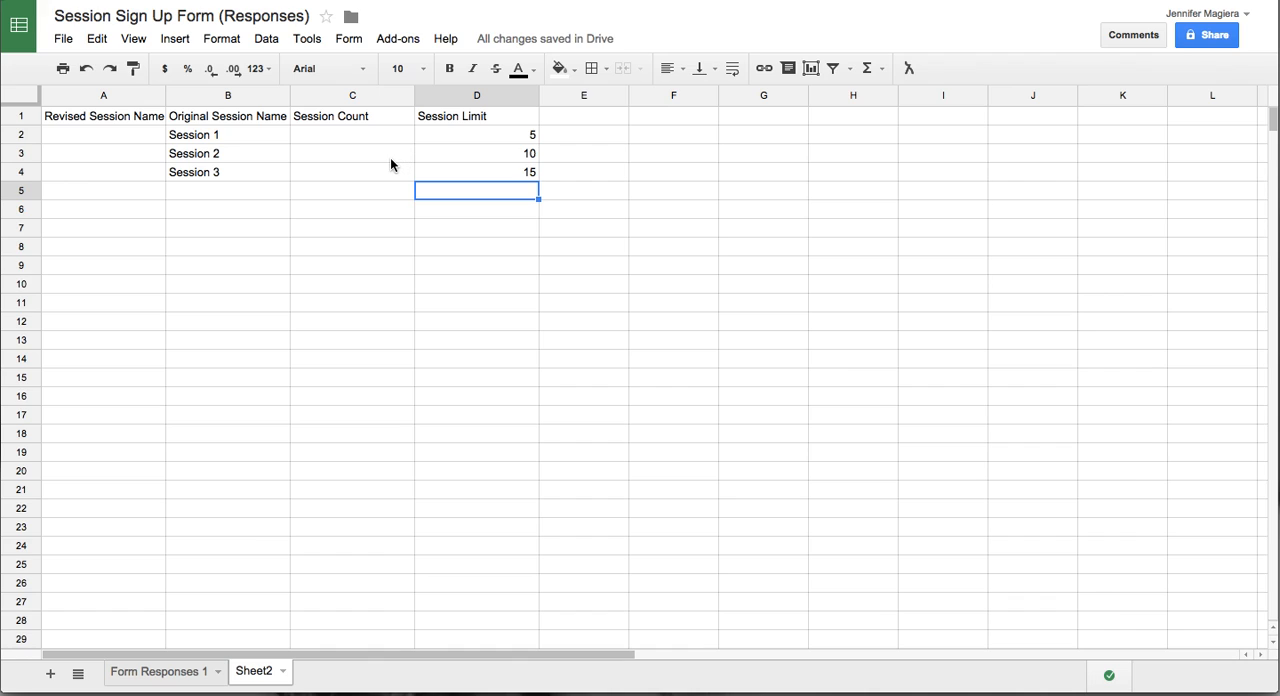
- Enter =countif('Form Responses 1'!D:D,B2) in C2 to count the sign-ups for Session 1
click(337, 136)
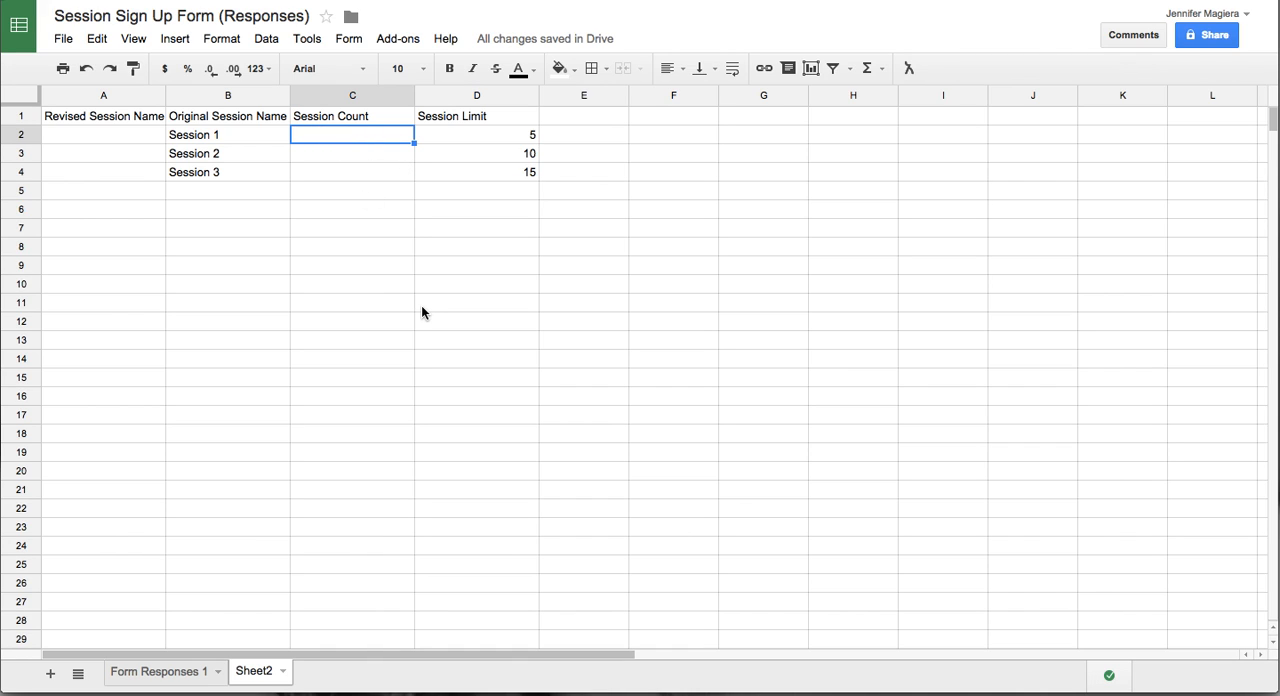
click(222, 143)
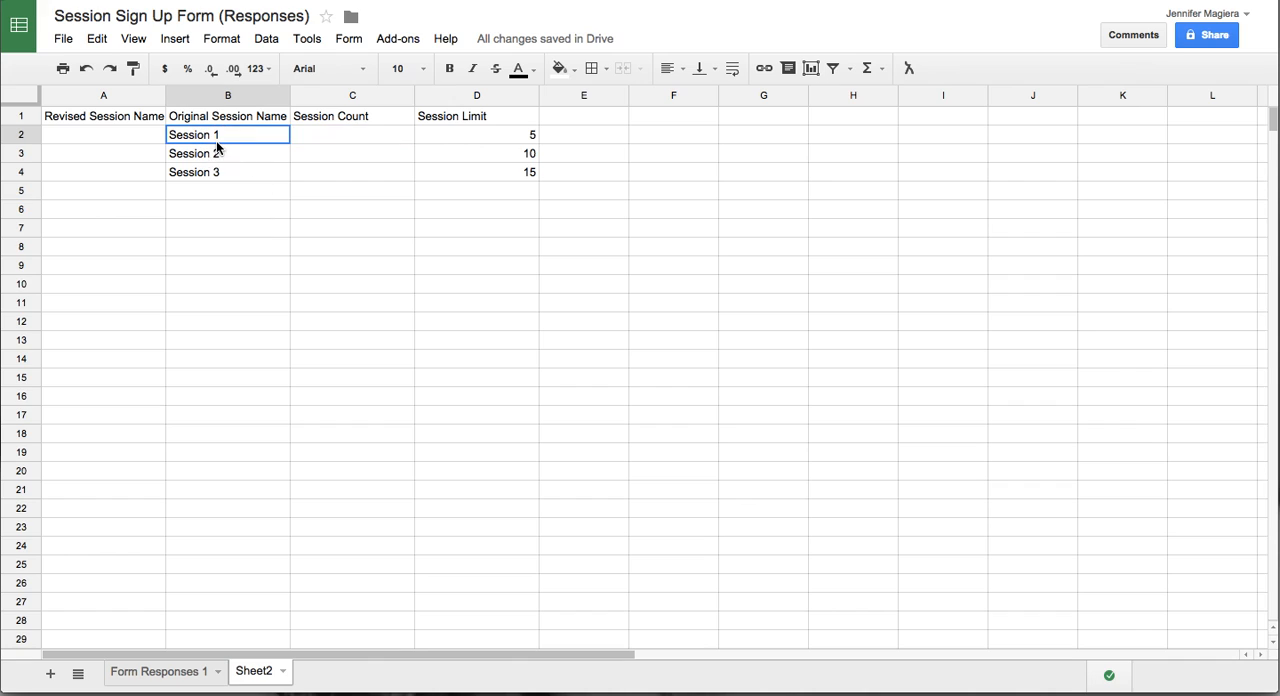
click(333, 139)
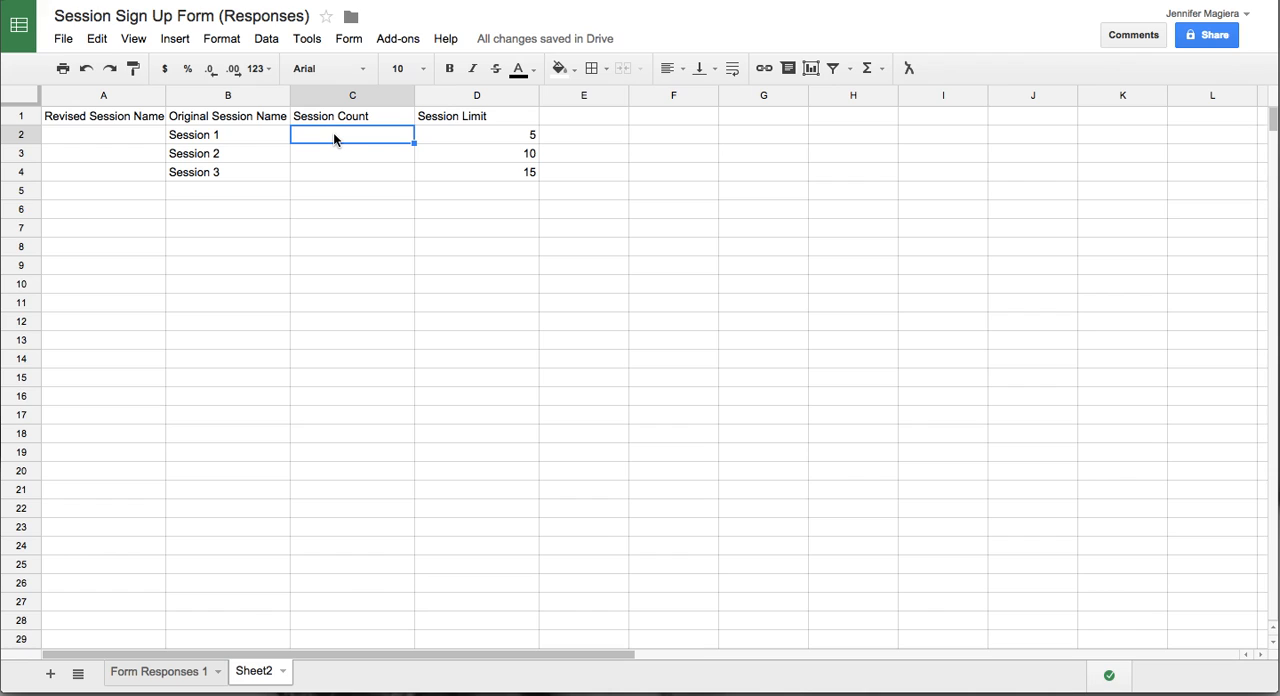
text(=)
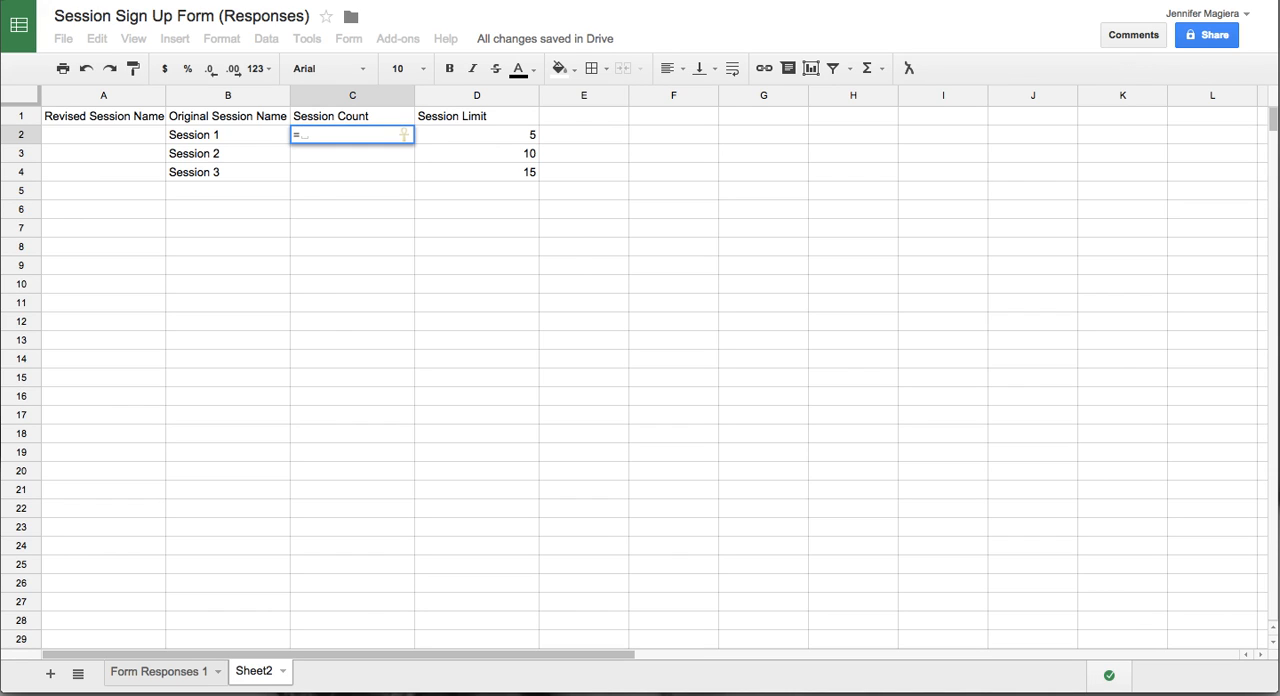
text(countif)
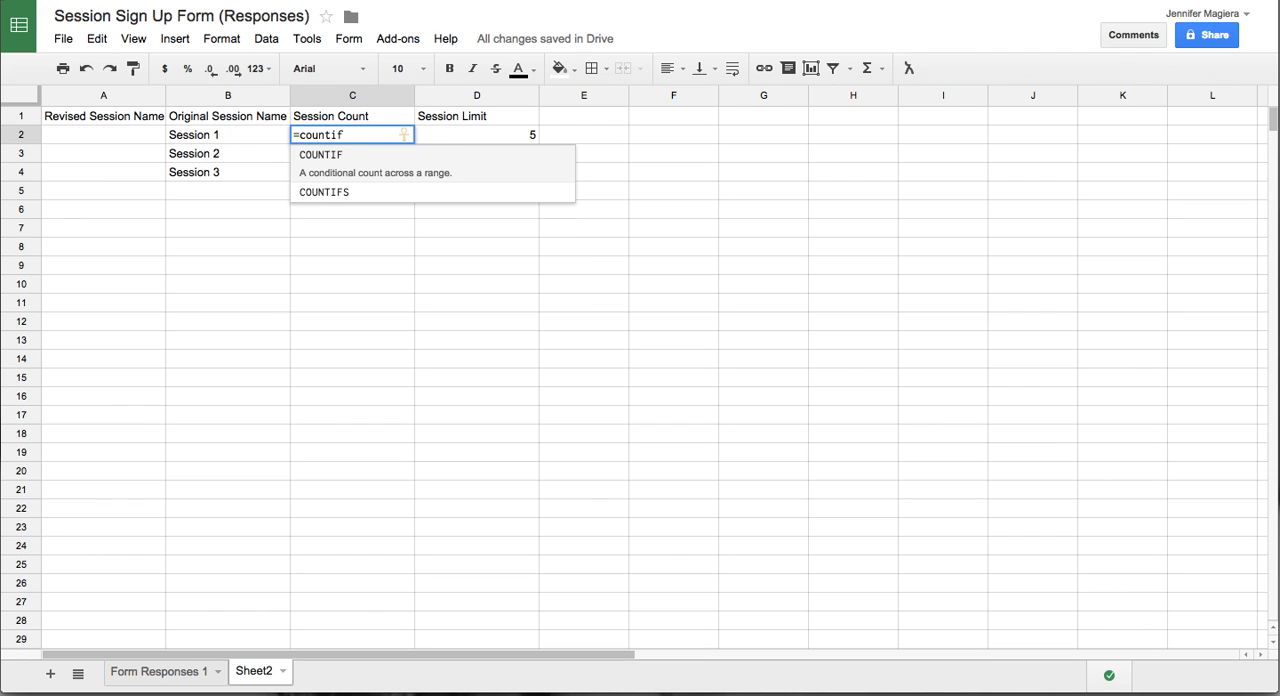
text(()
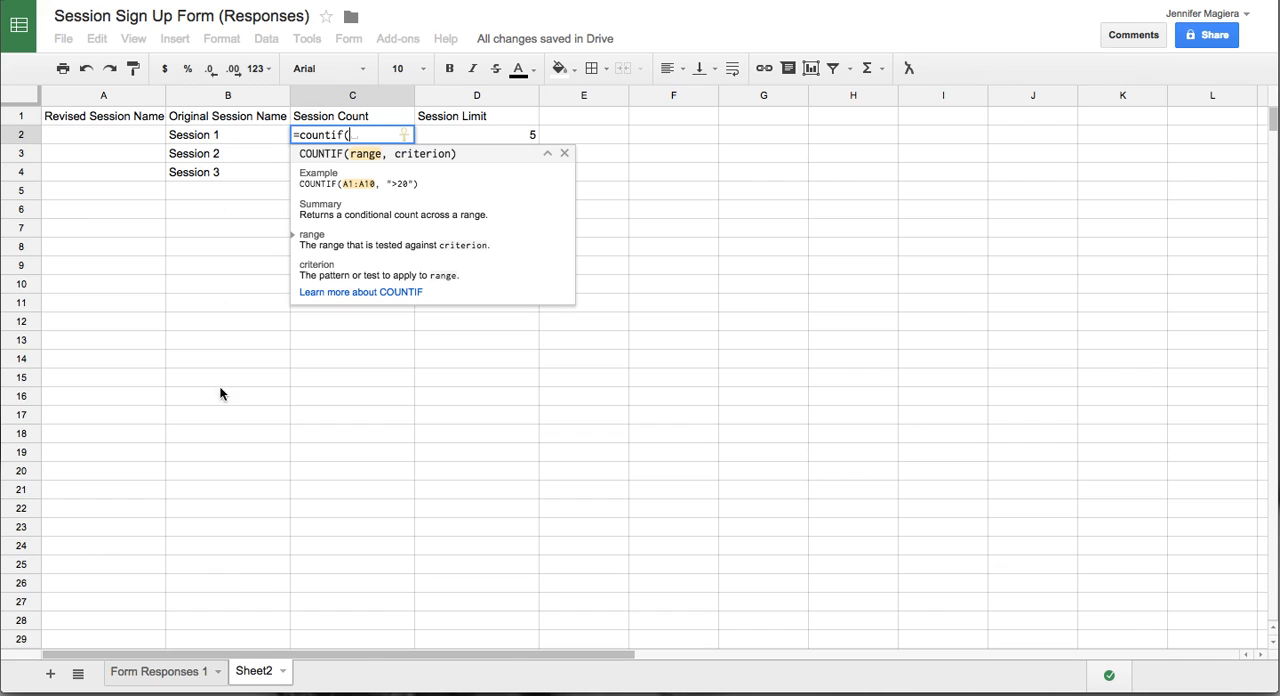
click(166, 676)
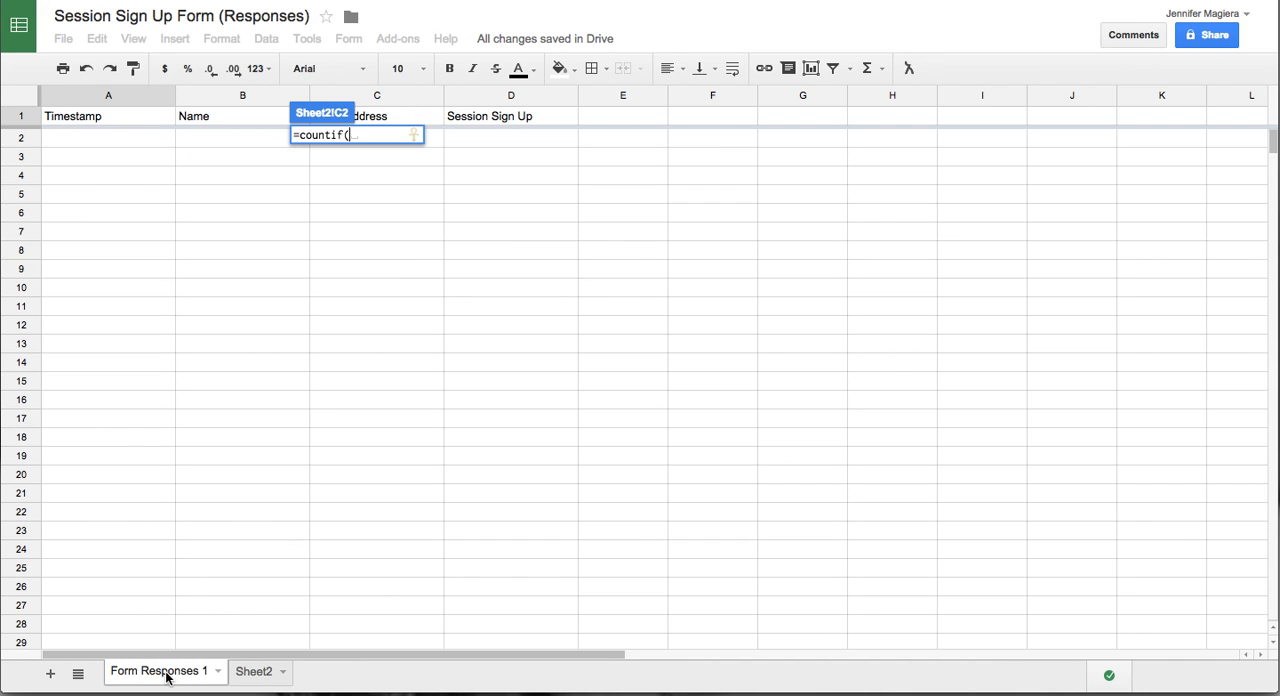
click(497, 97)
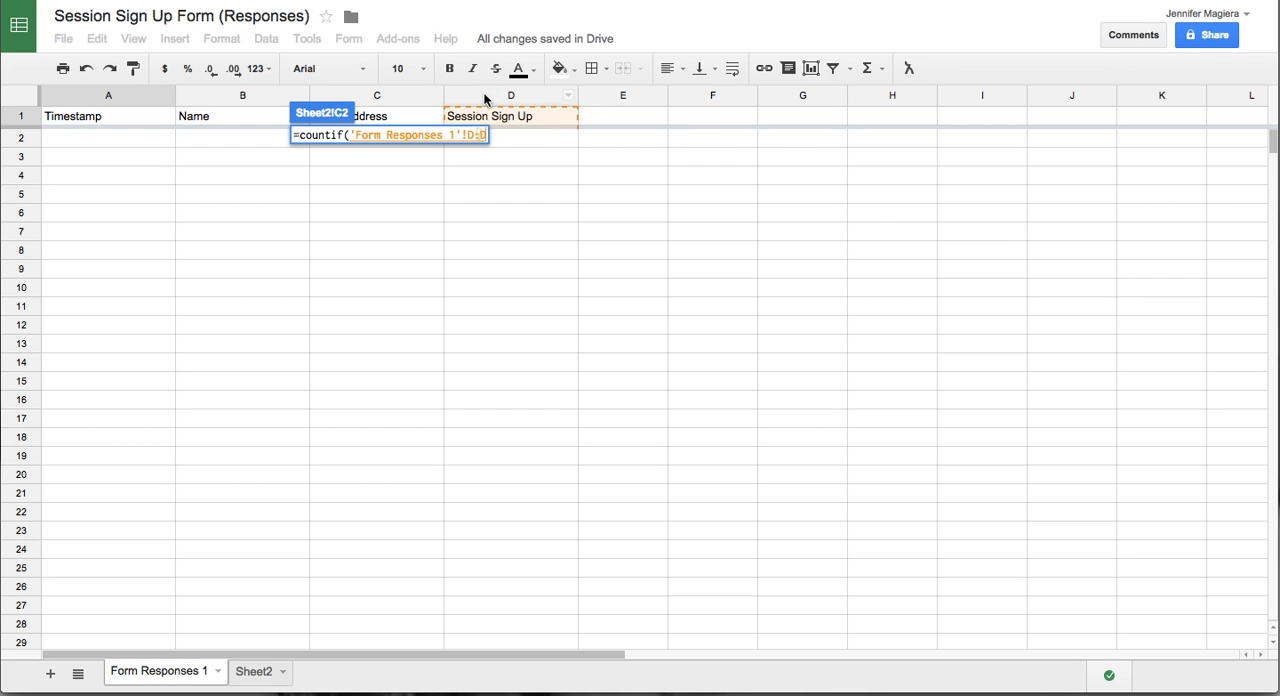
scroll(510, 188, down, 1)
text(,)
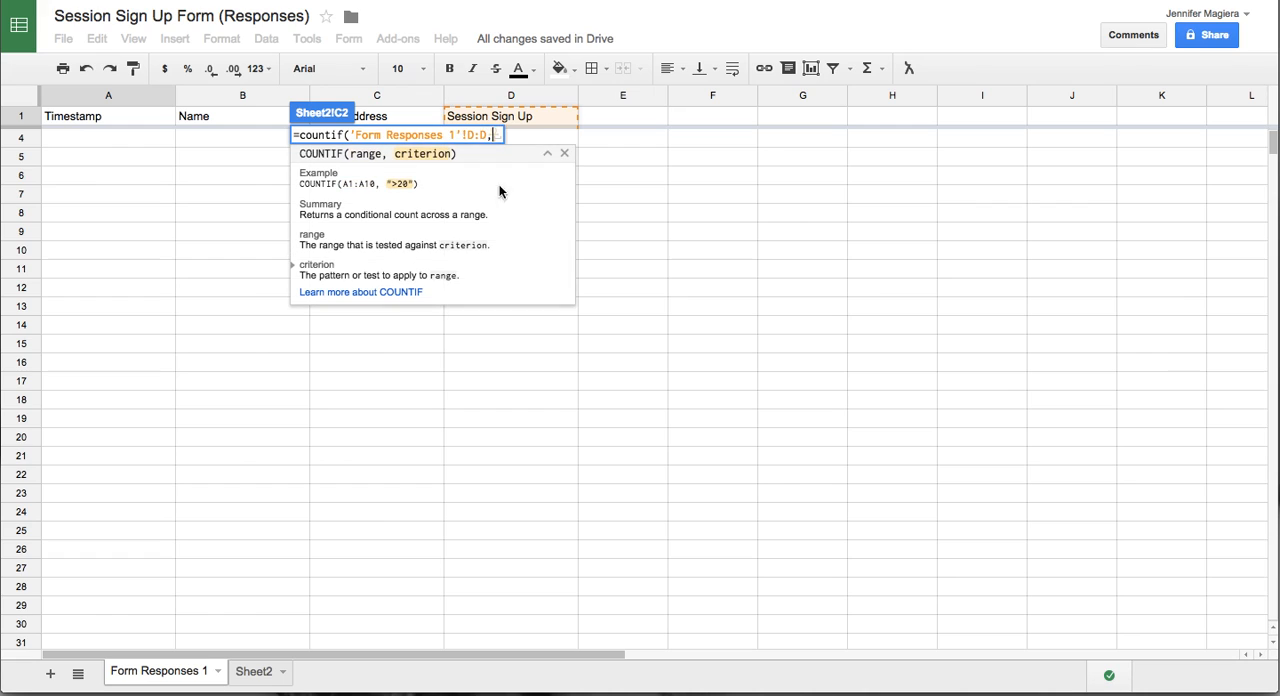
click(253, 672)
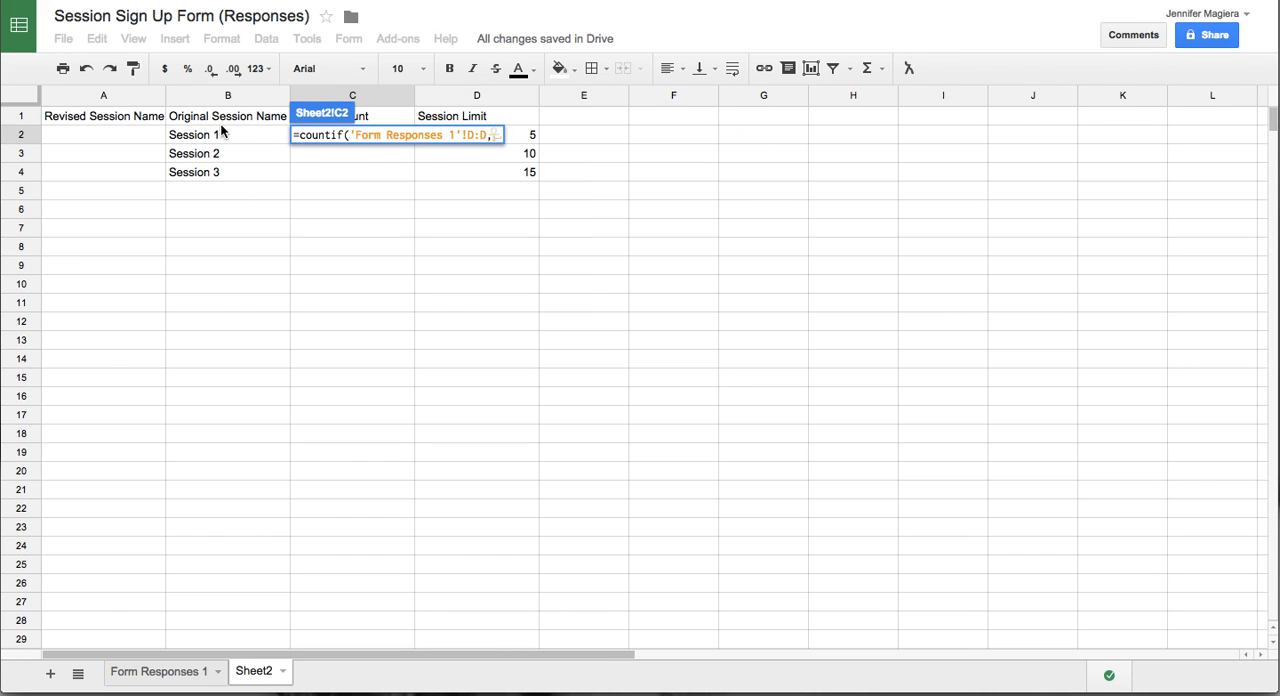
click(216, 139)
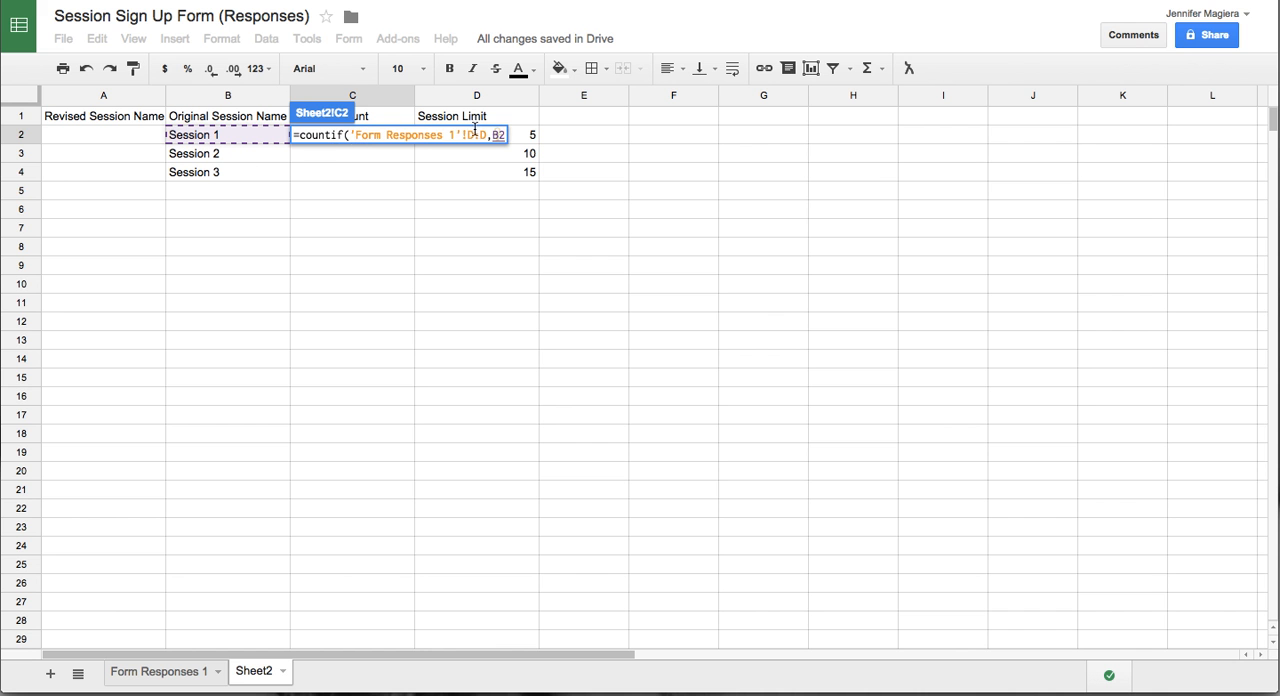
text(D,B2))
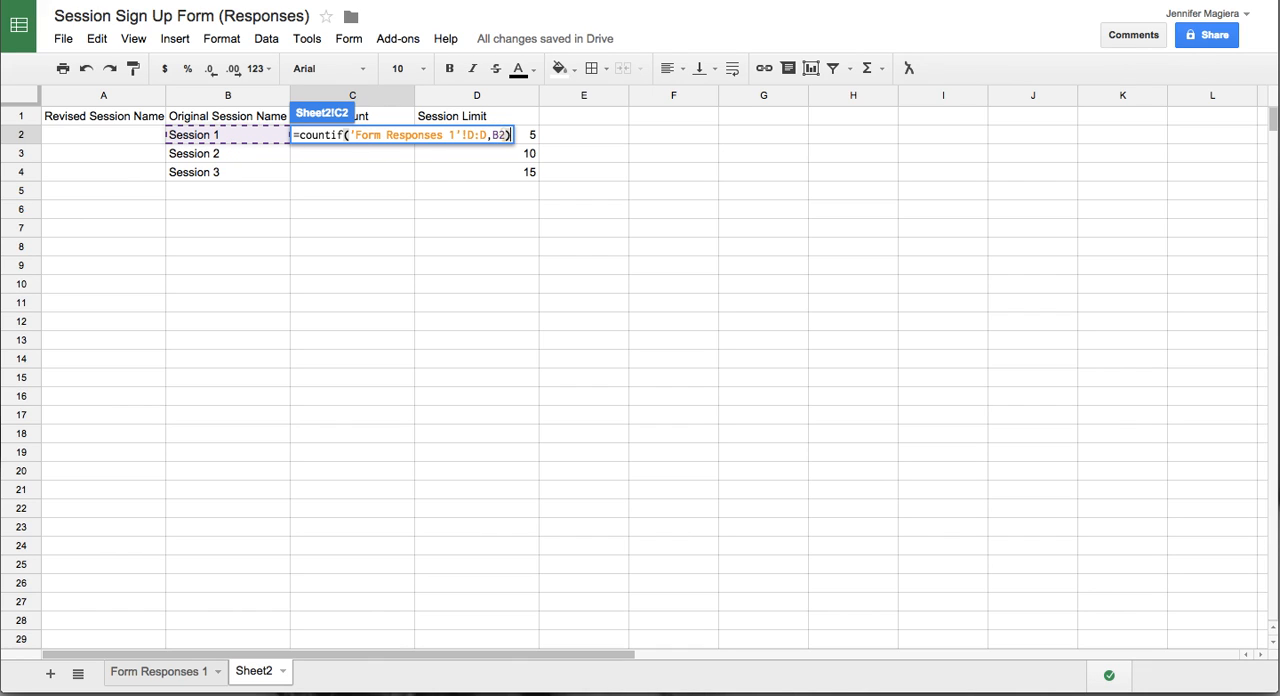
key(Return)
- Fill the COUNTIF formula from C2 down to C4 for Sessions 2 and 3
click(368, 136)
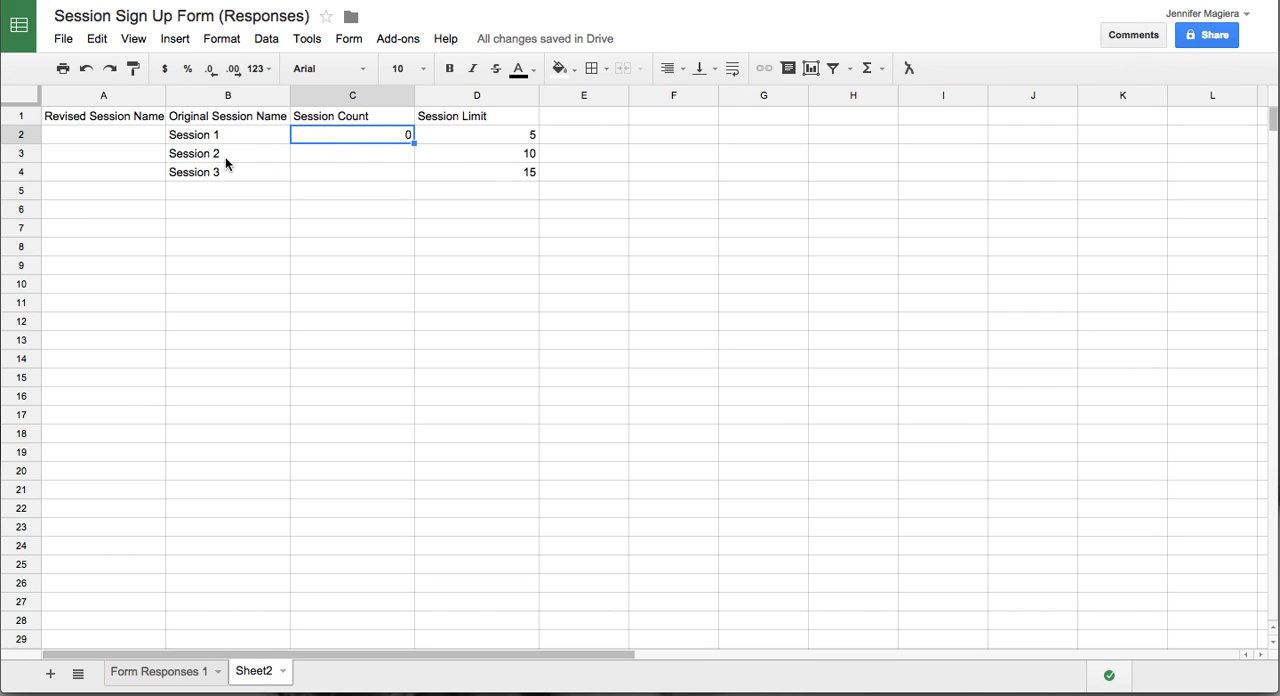
click(225, 157)
click(350, 155)
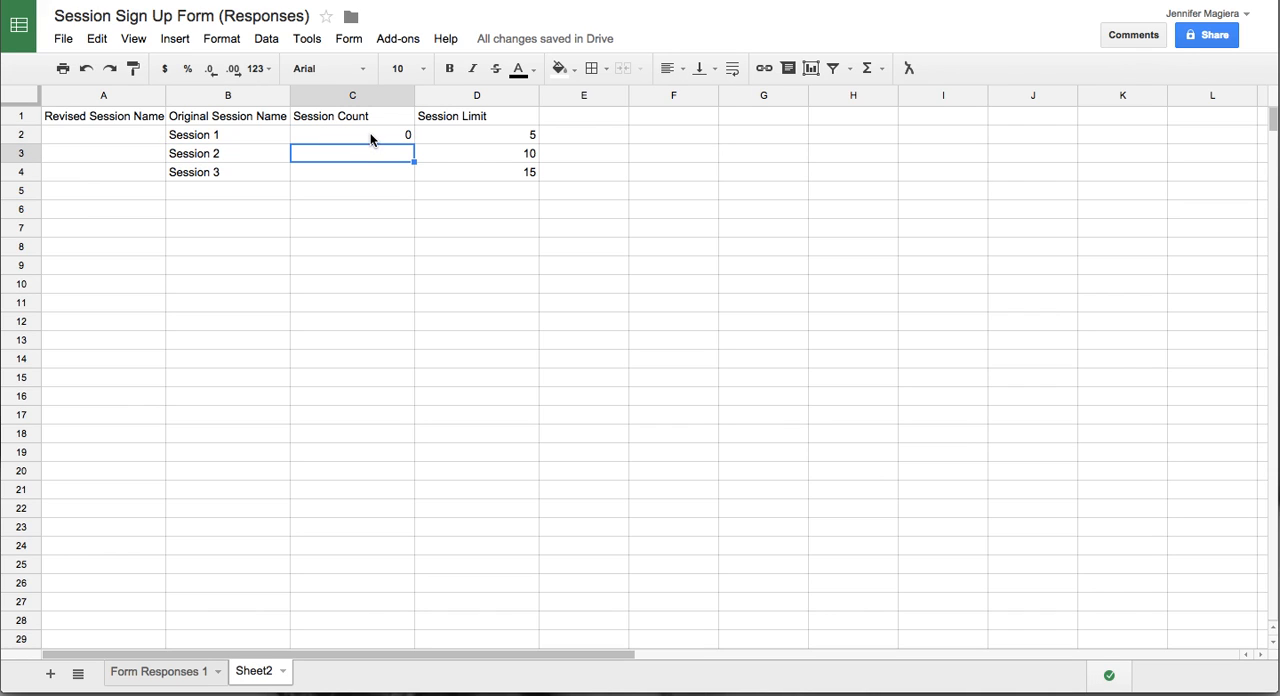
click(371, 136)
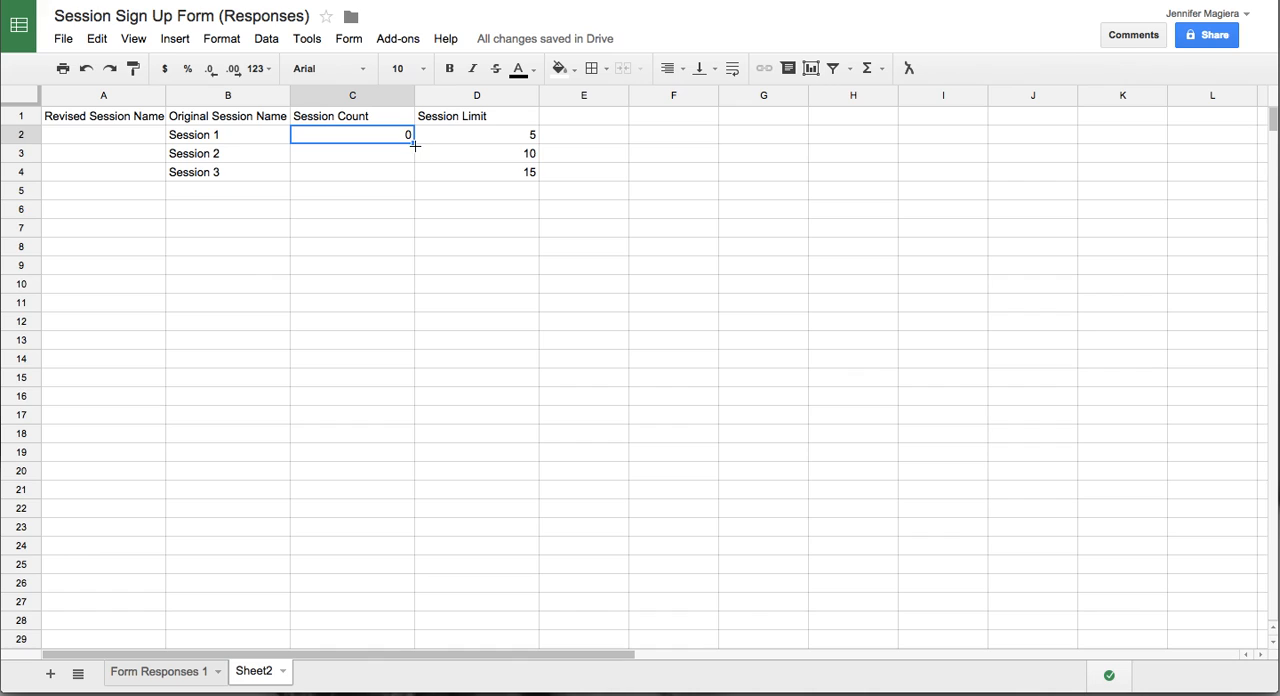
double_click(413, 144)
- Check the copied COUNTIF formulas in C3 and C4 and the session names they refer to
click(241, 152)
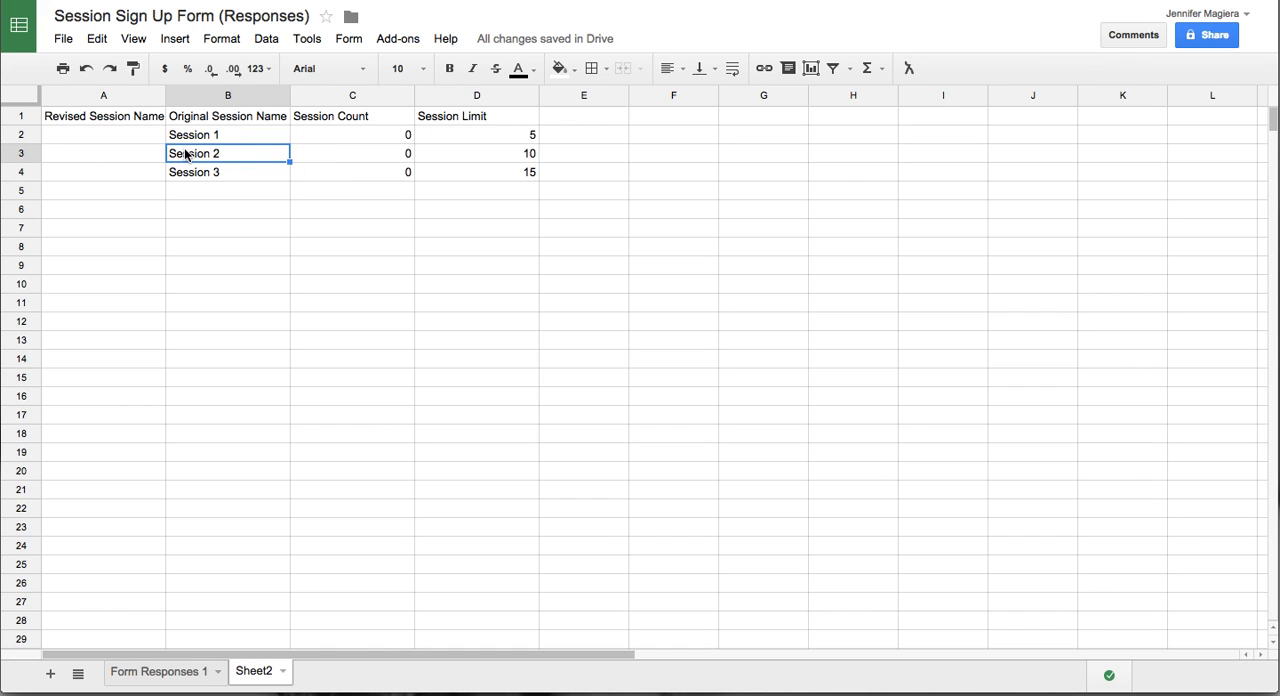
double_click(342, 154)
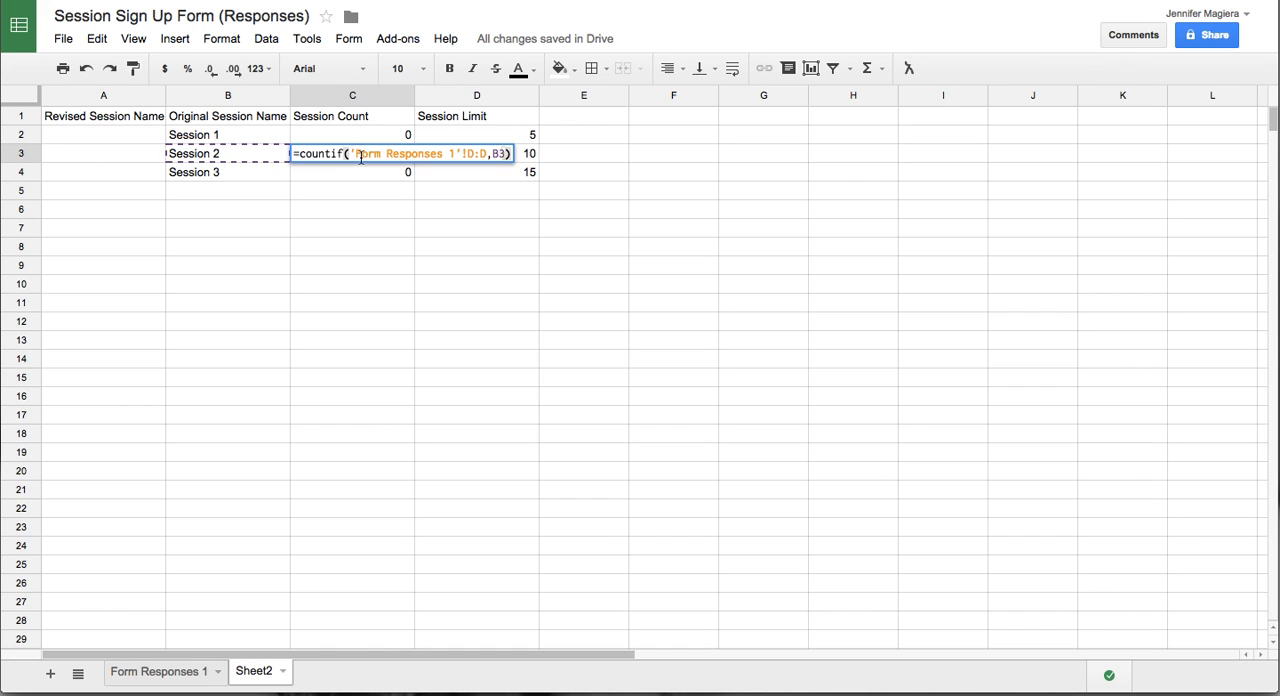
double_click(326, 171)
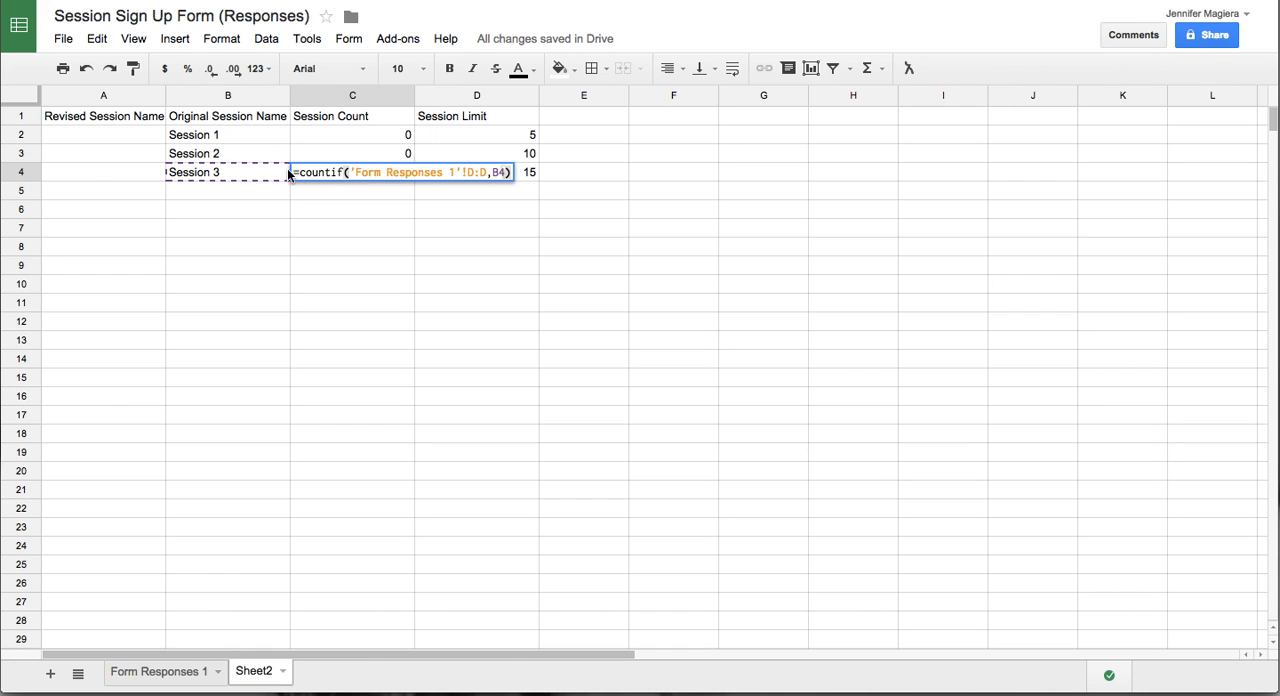
click(336, 226)
click(378, 136)
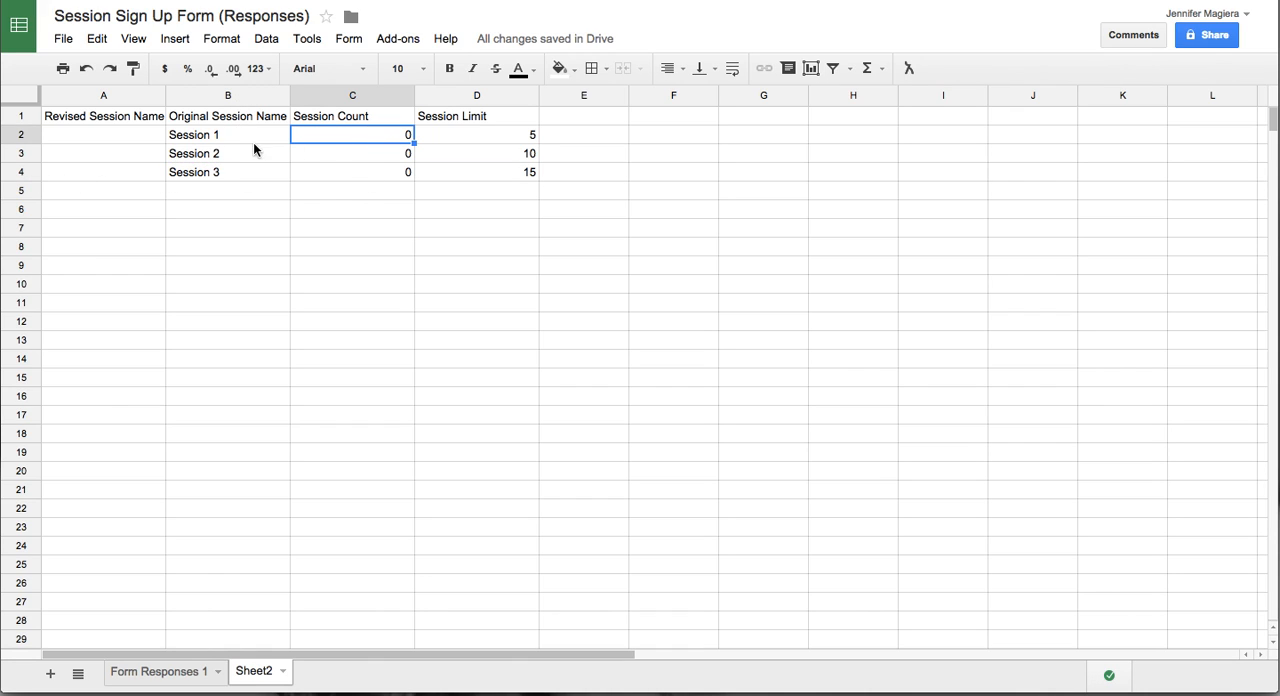
click(221, 142)
click(217, 157)
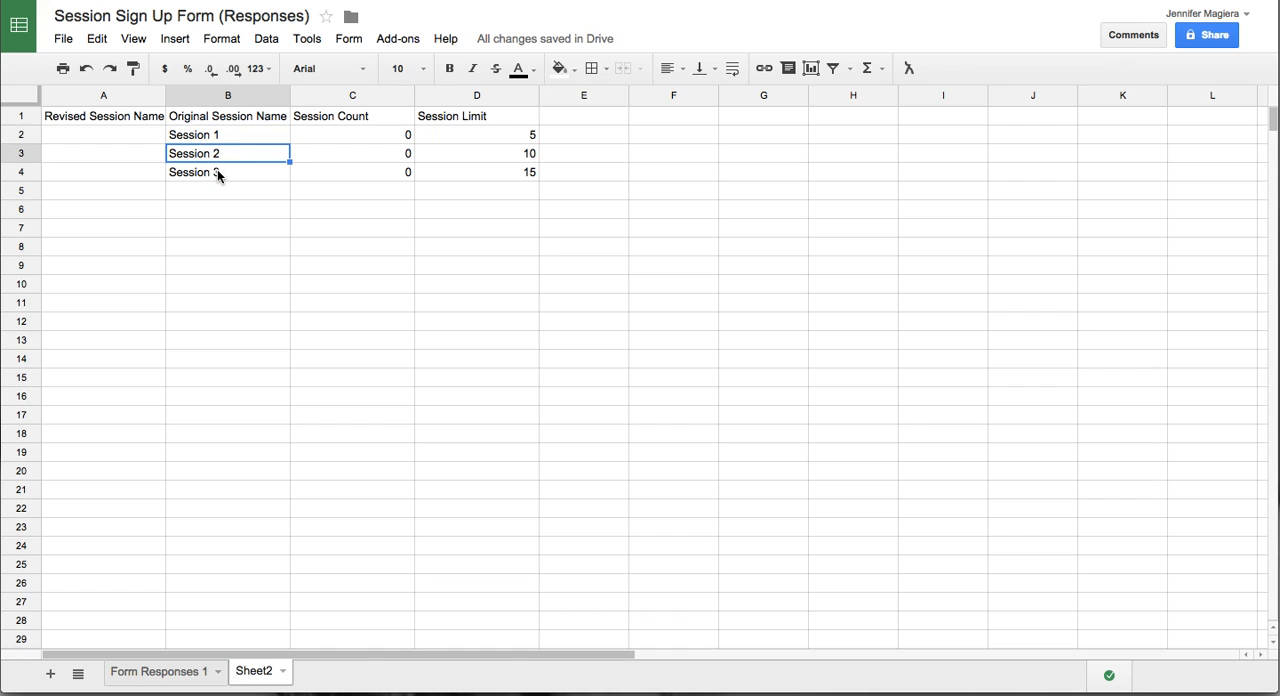
click(218, 174)
click(221, 234)
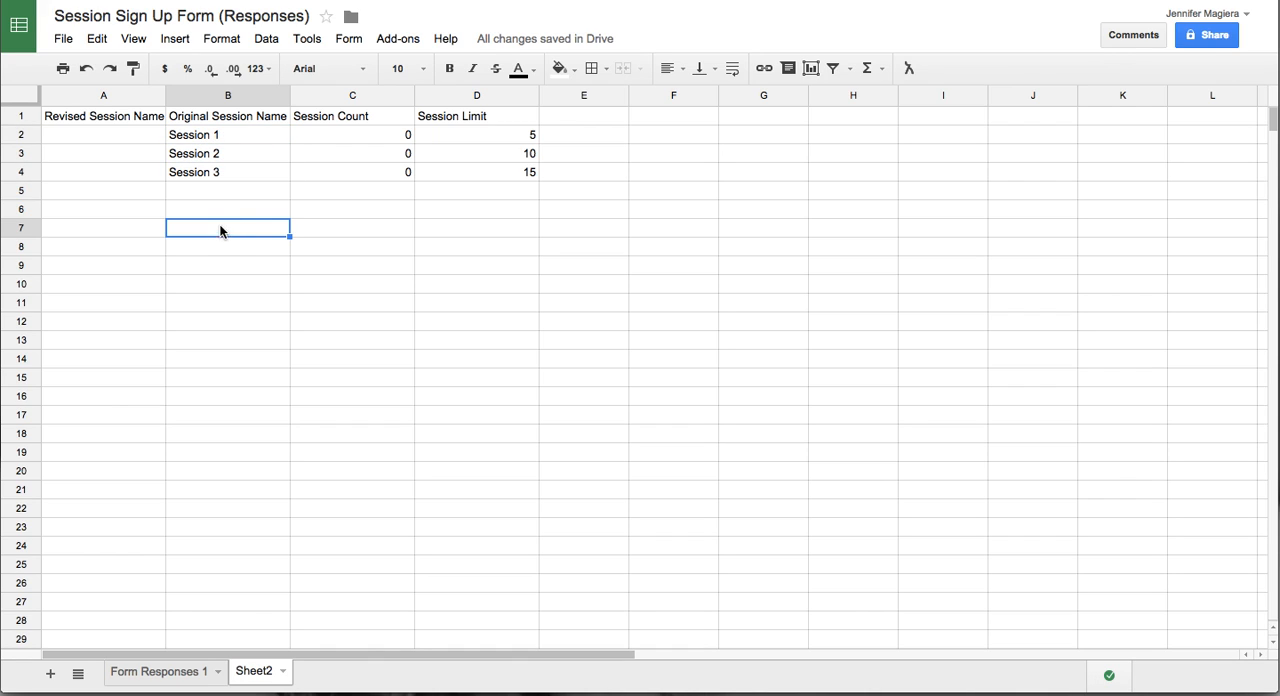
- Widen column A, Revised Session Name, to a little more than twice its current width
click(123, 138)
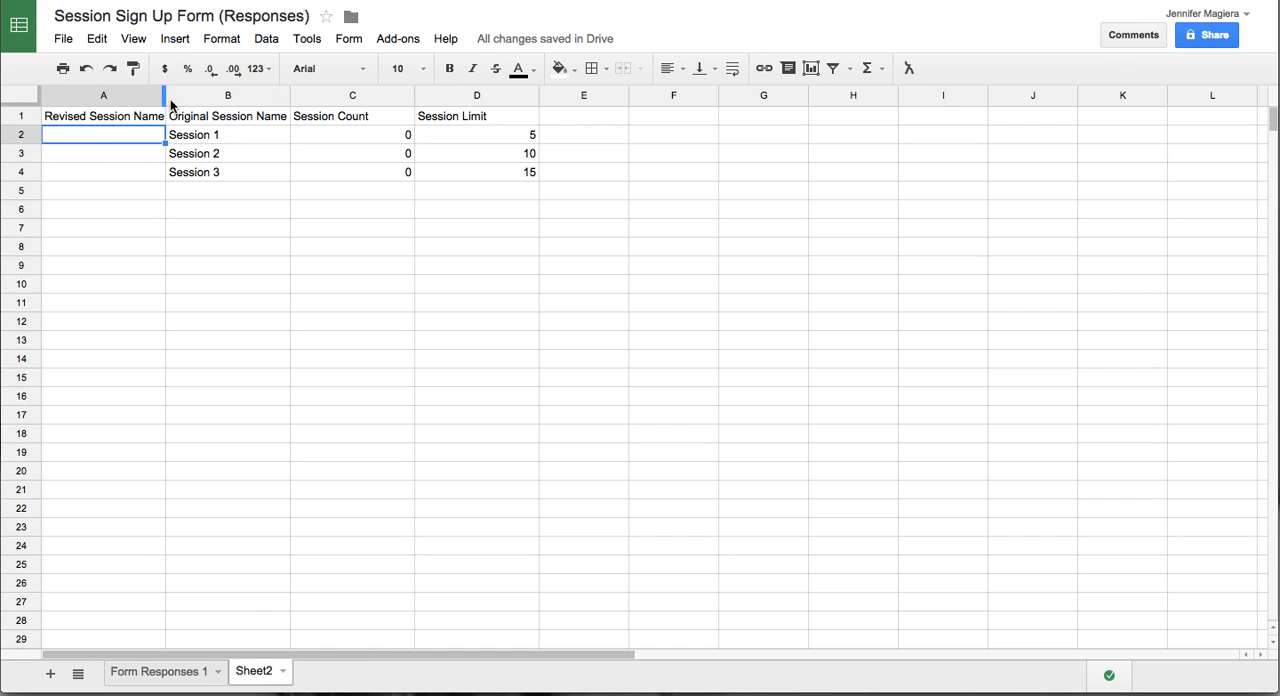
drag(166, 100, 329, 101)
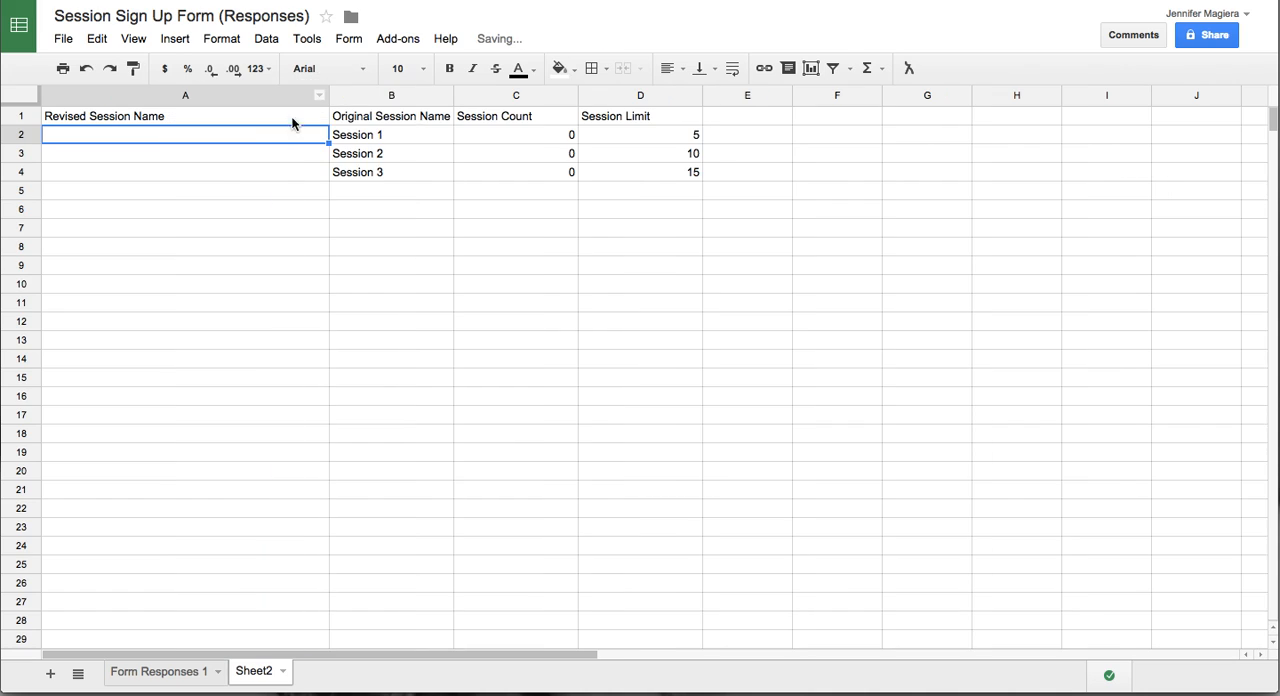
click(524, 133)
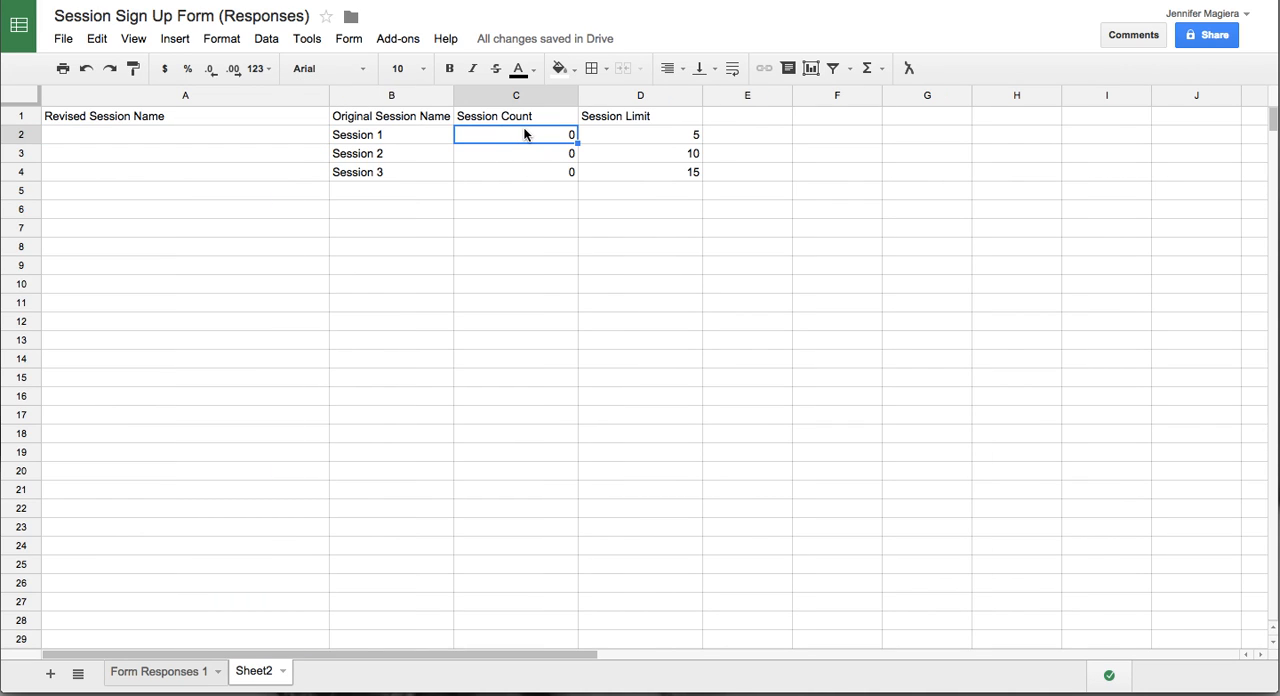
click(636, 141)
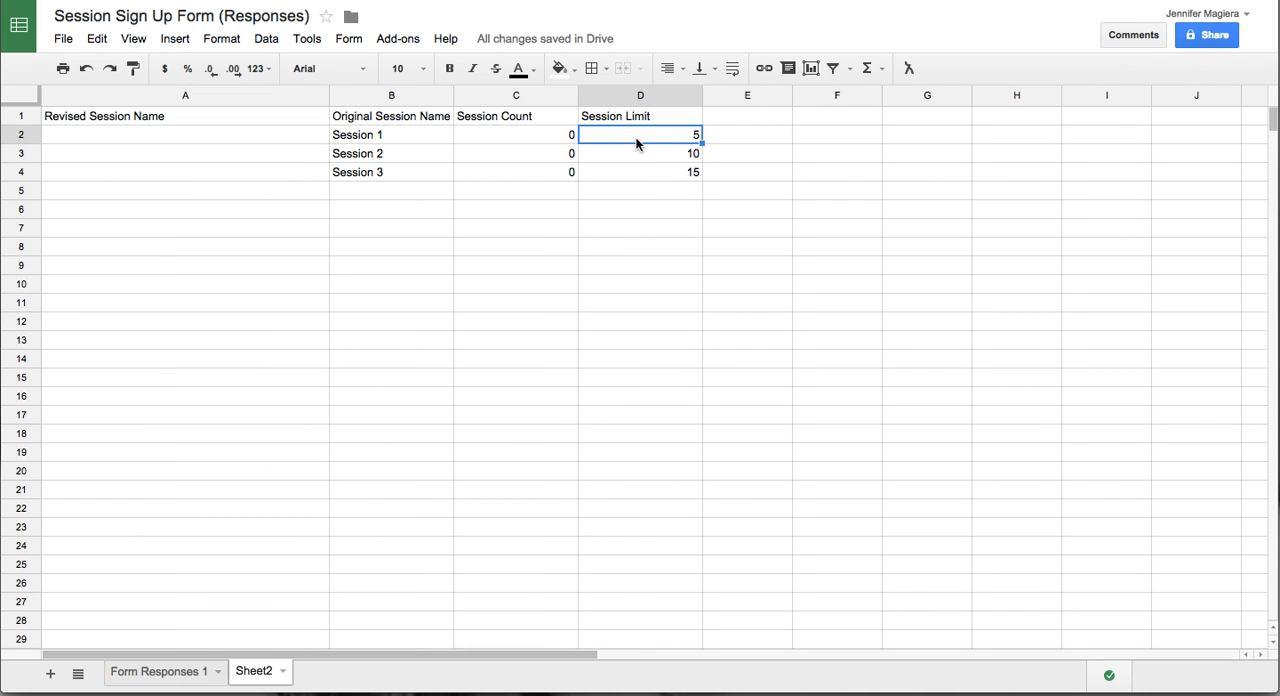
click(421, 141)
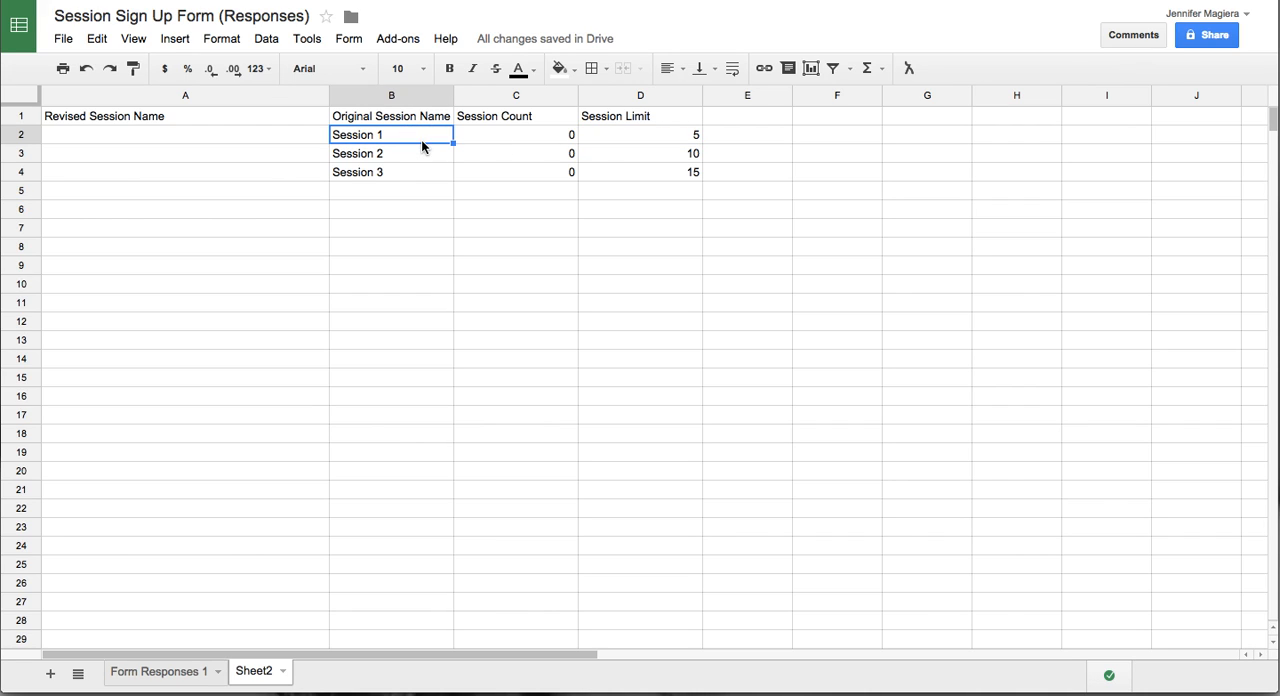
- Begin an IF formula in A2 that tests whether Session 1's count in C2 is less than its limit in D2
click(503, 145)
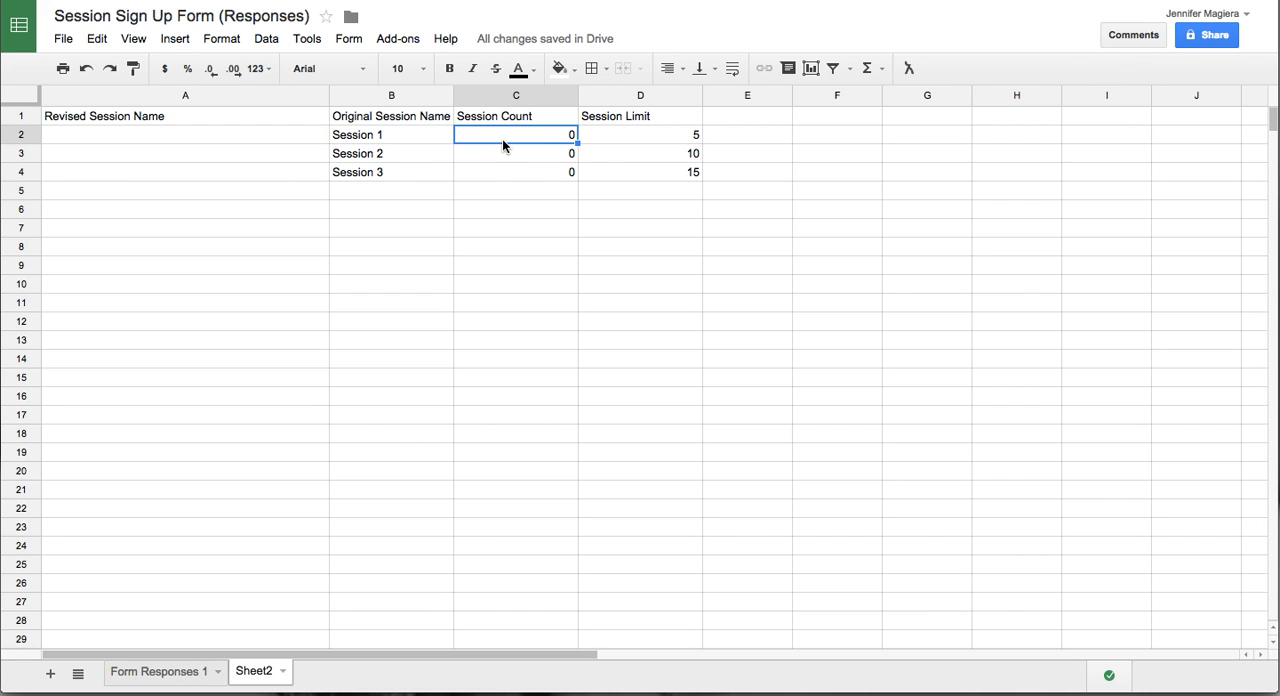
click(622, 146)
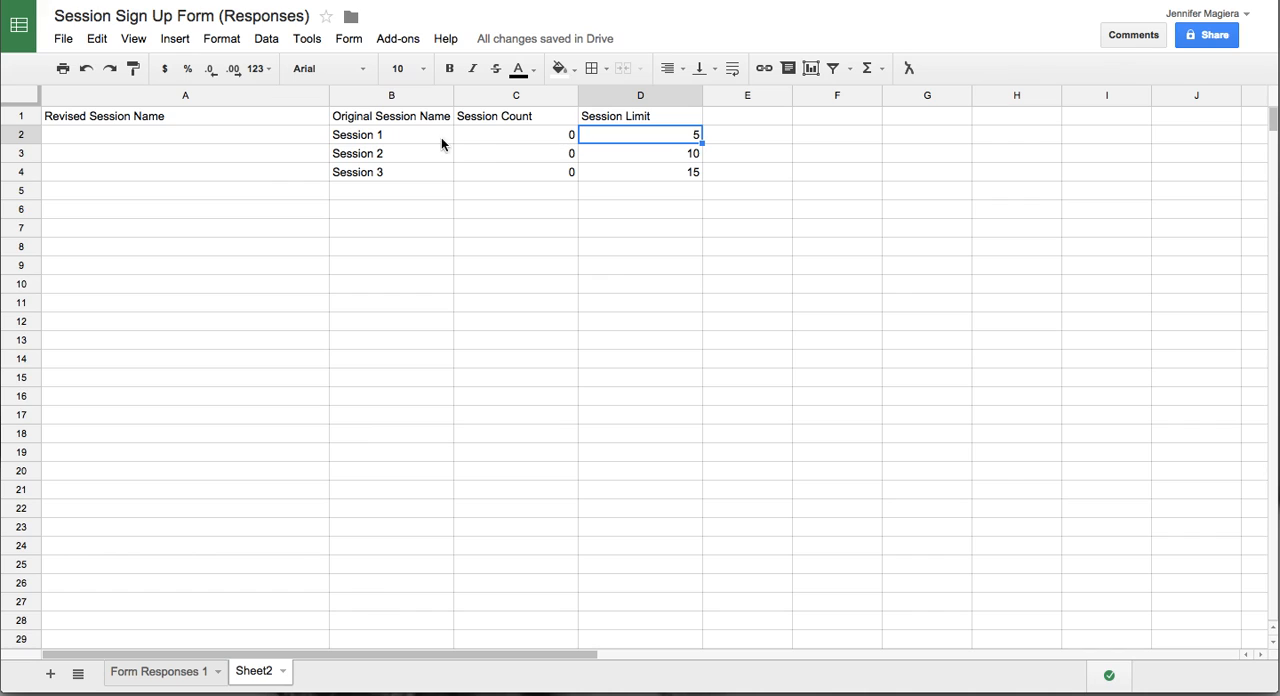
click(360, 152)
click(350, 140)
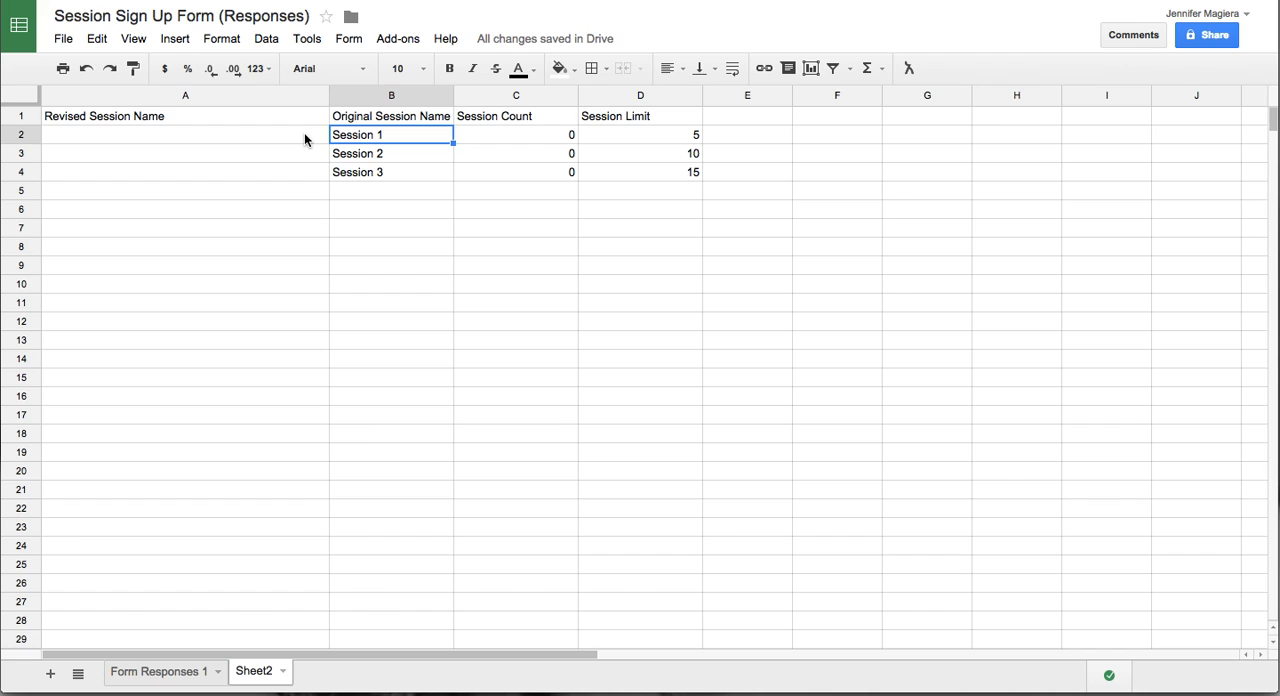
click(304, 139)
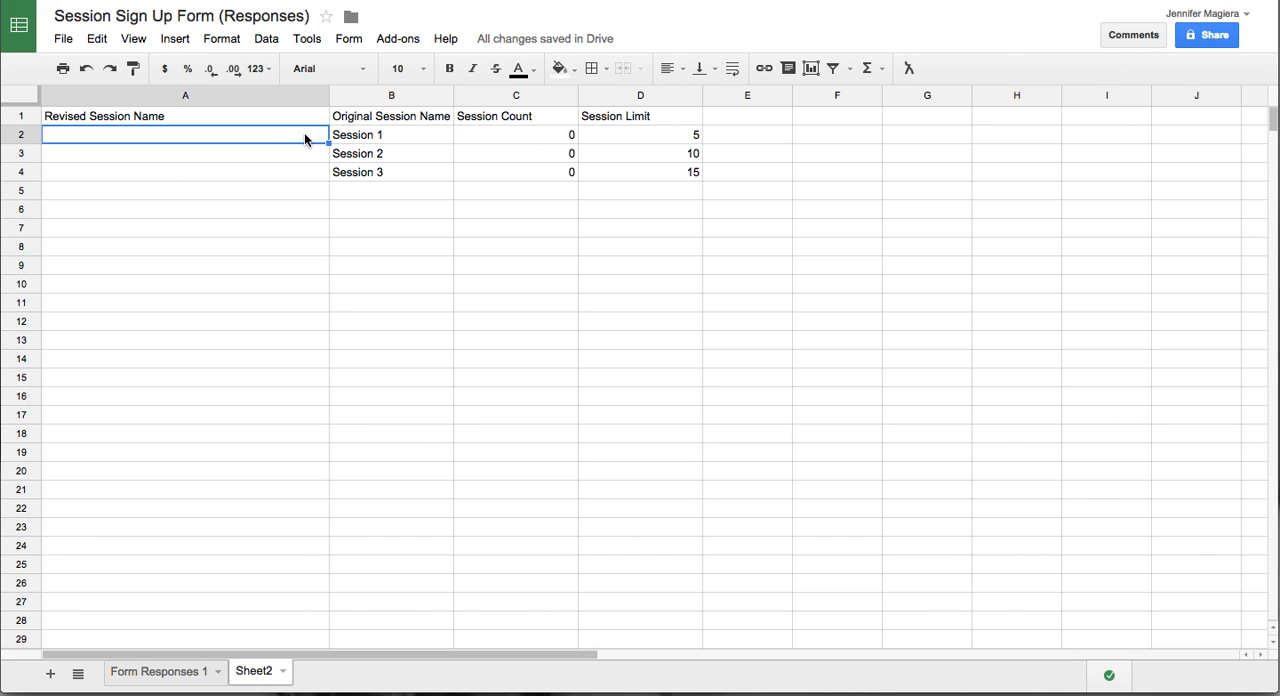
text(=if)
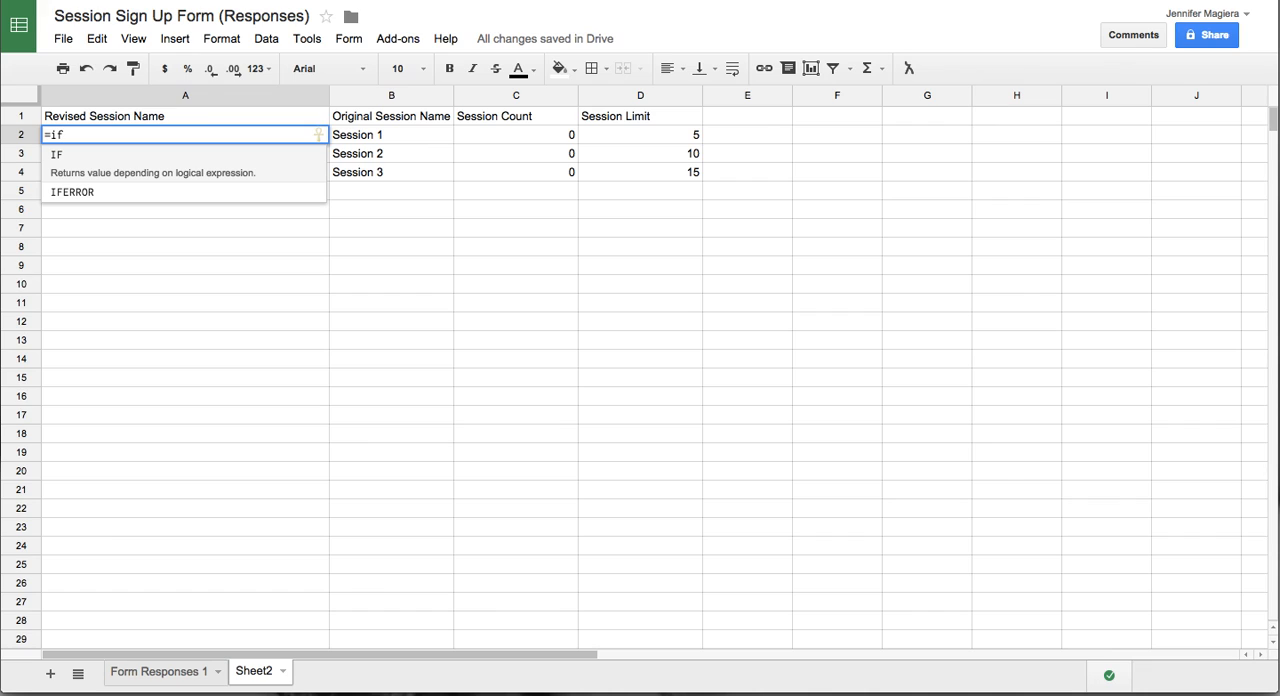
text(()
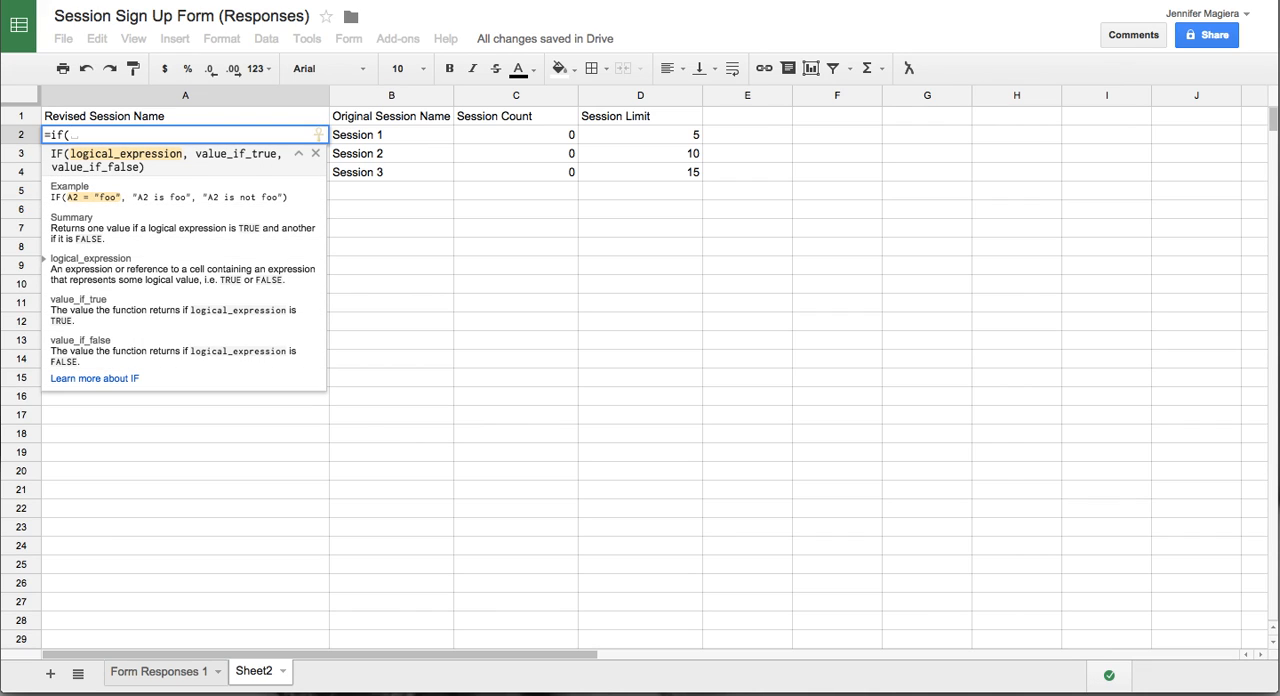
click(555, 135)
text(<)
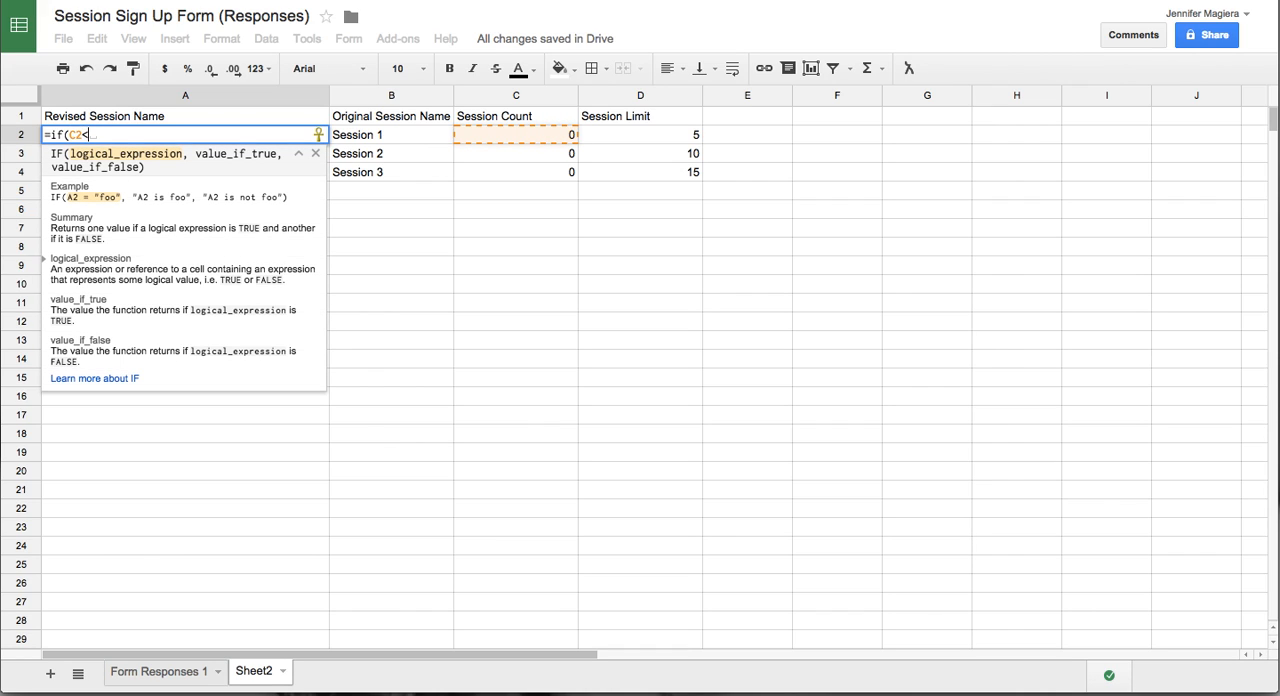
click(686, 138)
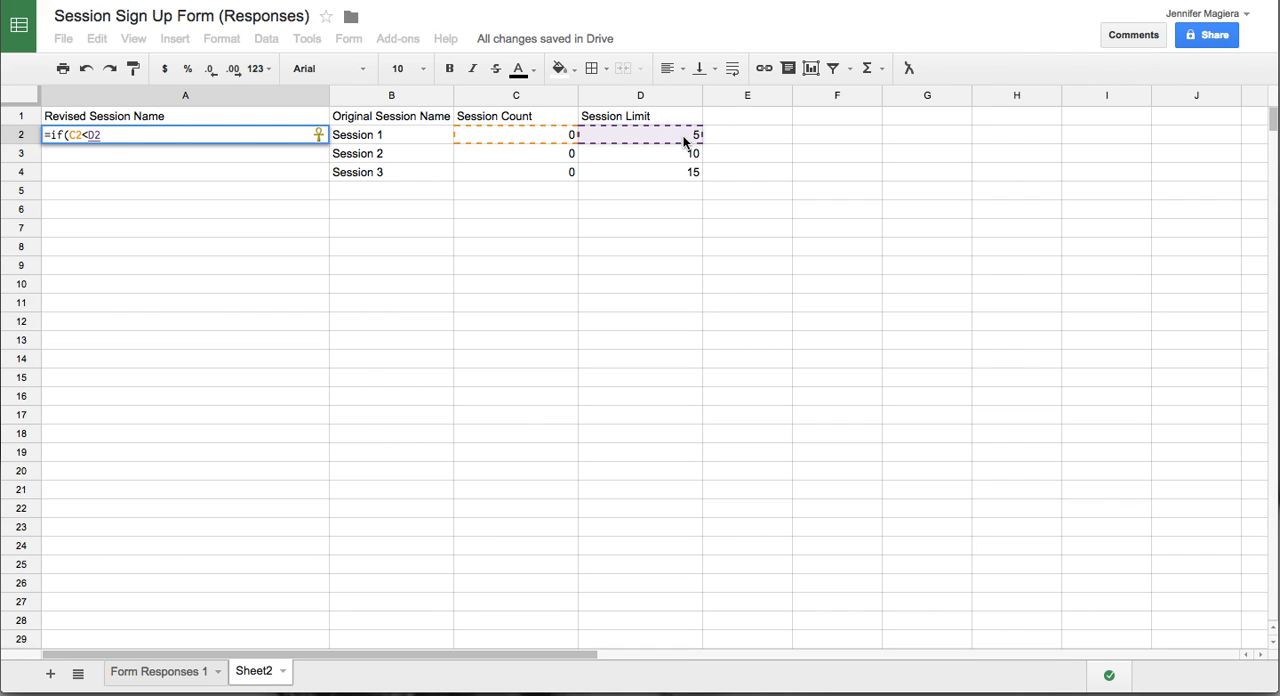
text(,)
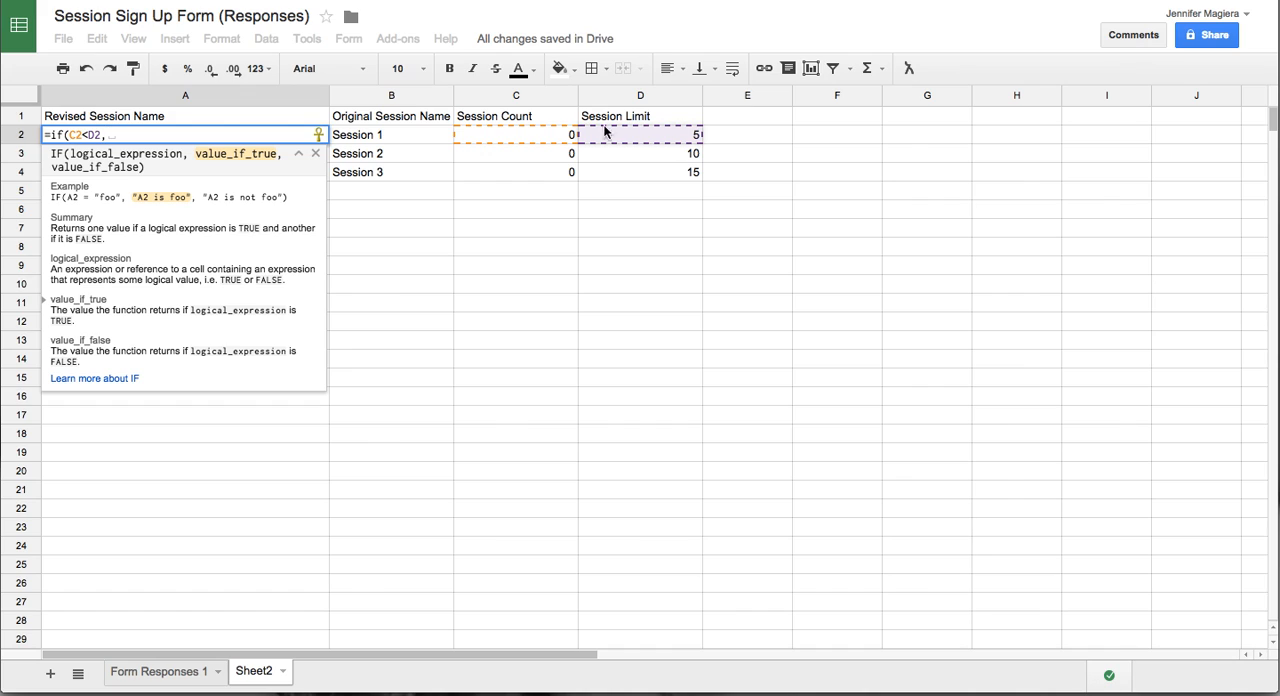
- Complete A2's IF formula to return B2 when true, otherwise "This session is full, please choose another."
click(382, 138)
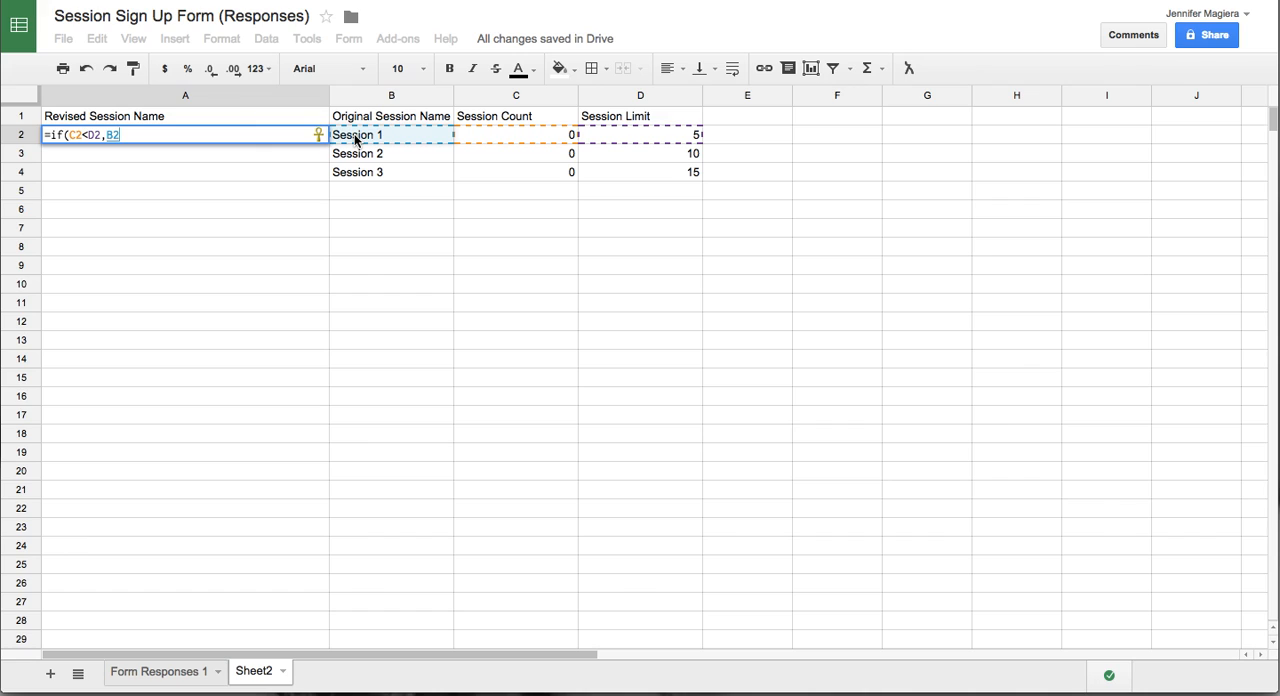
text(,)
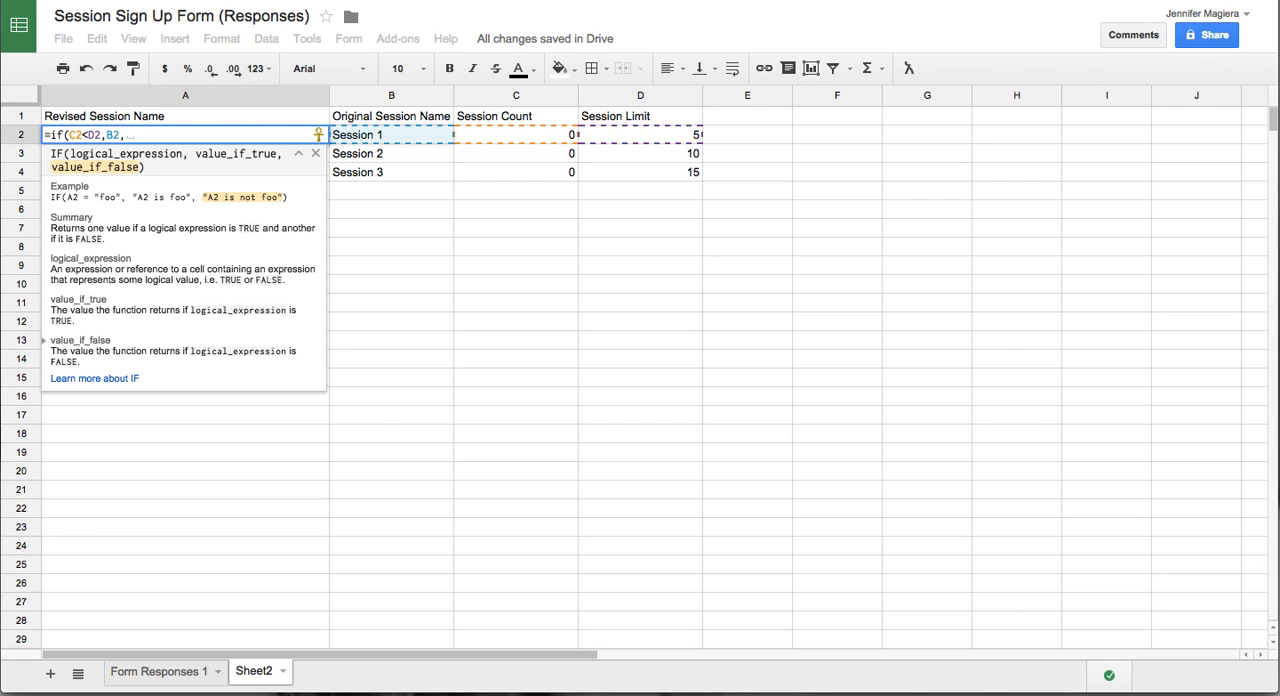
text(")
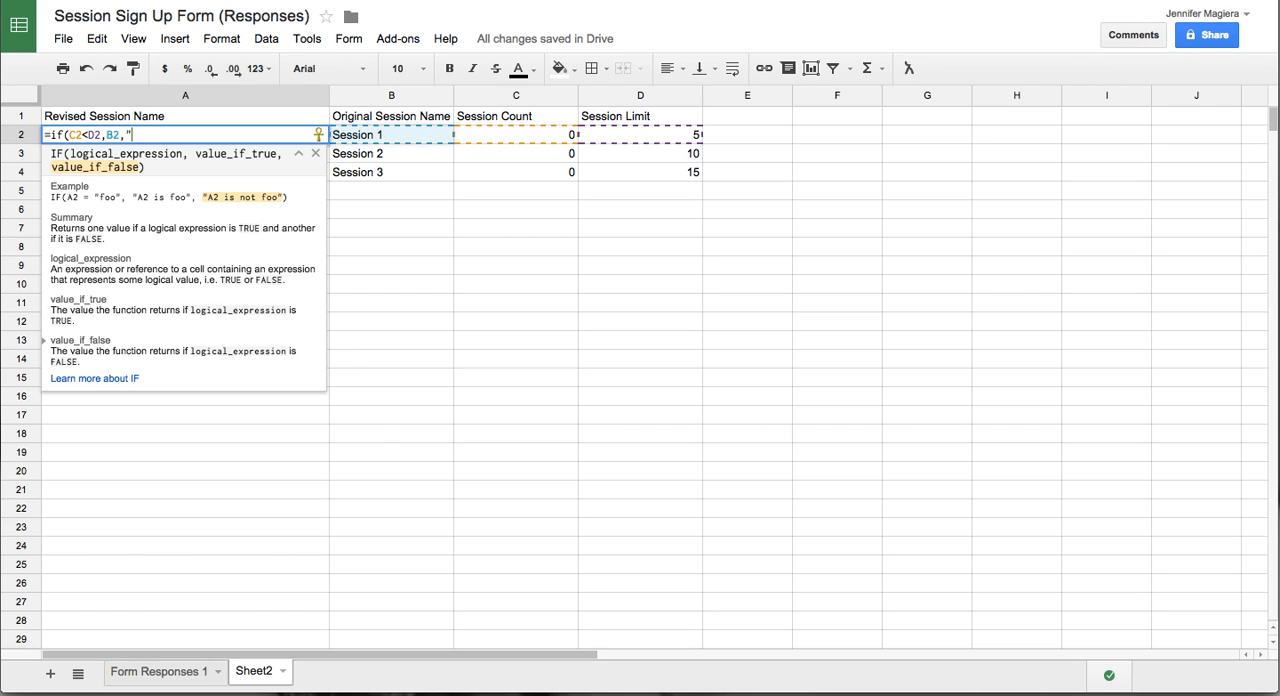
text(This session is full, please choose another)
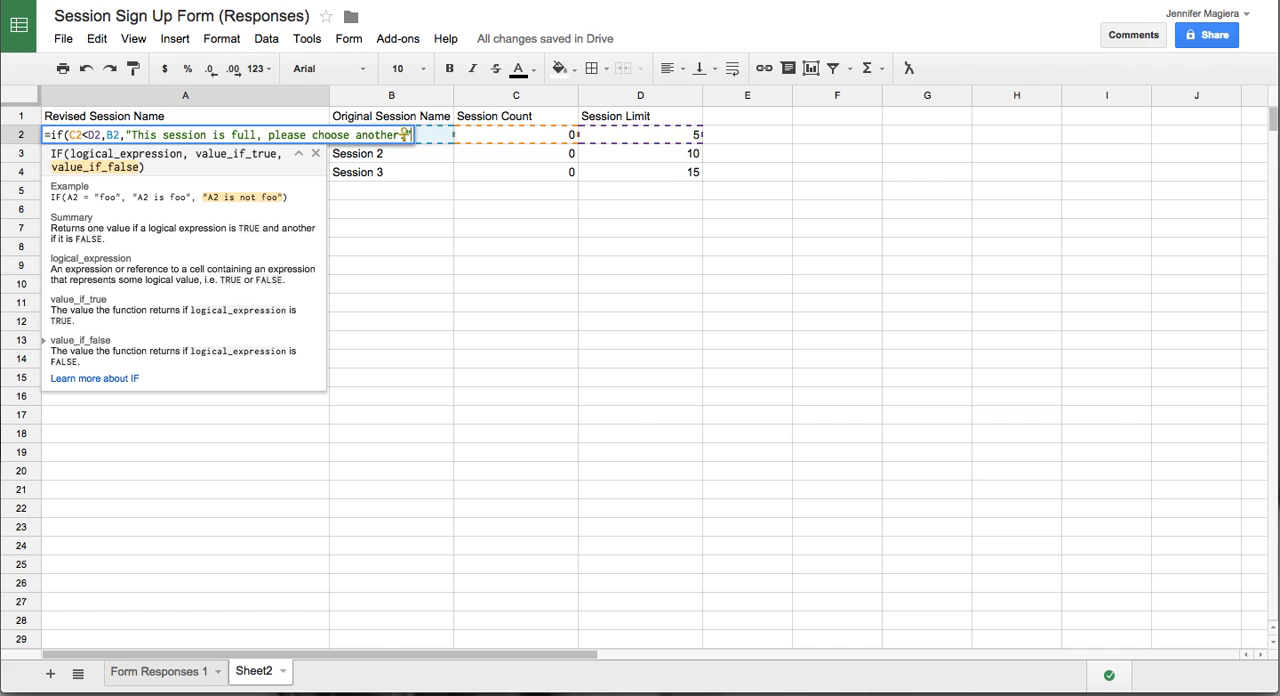
text(."))
key(Return)
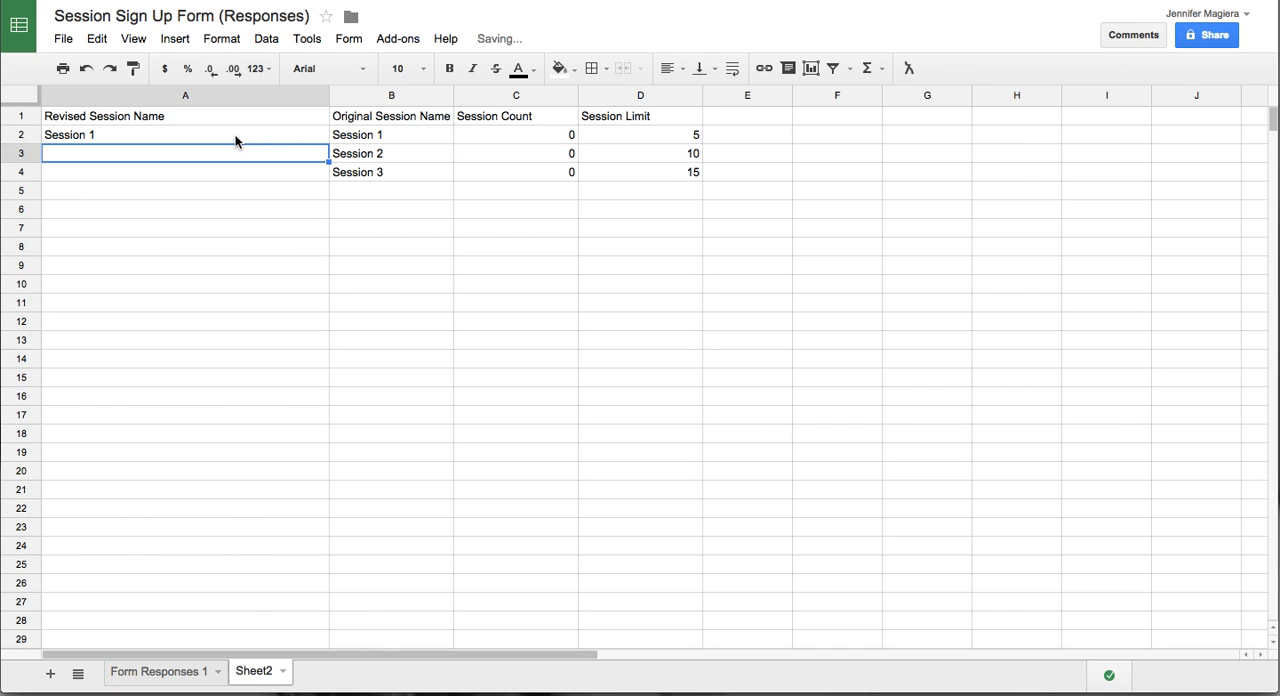
- Review the IF formula in A2 and the Session 1 count and limit cells it compares
click(185, 139)
double_click(185, 139)
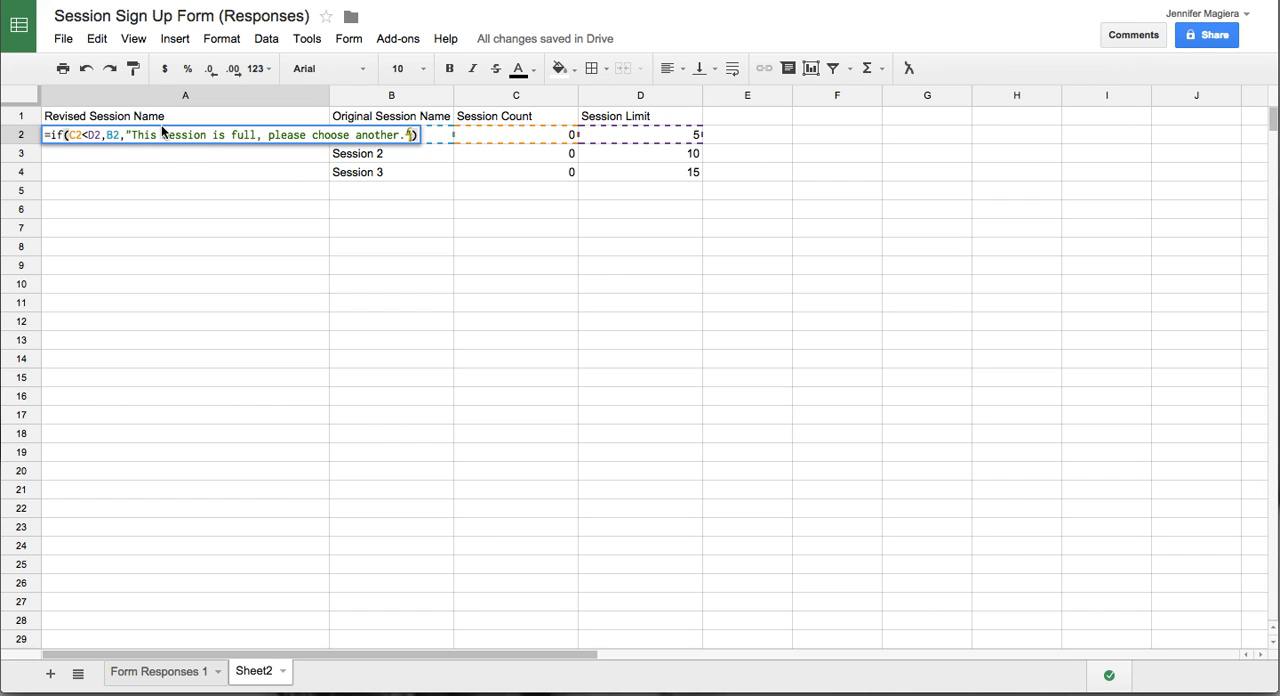
key(Return)
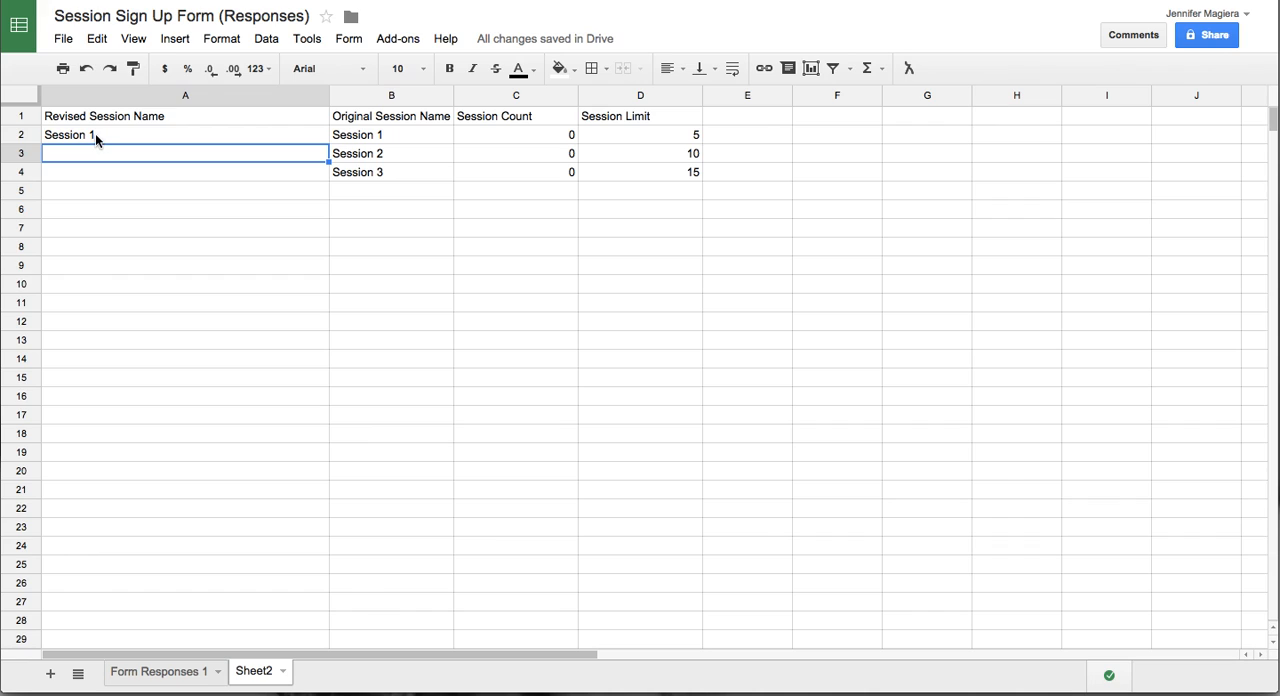
click(502, 133)
click(661, 137)
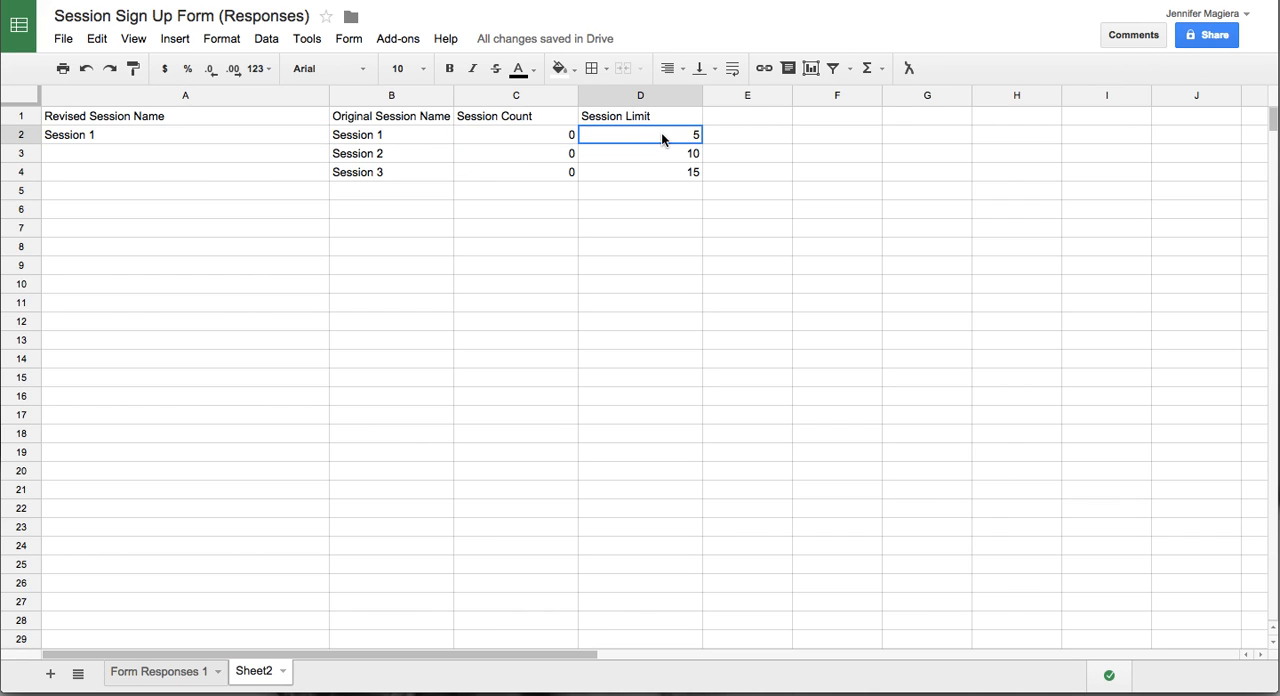
- Fill the IF formula from A2 down to A4 for Sessions 2 and 3
click(301, 138)
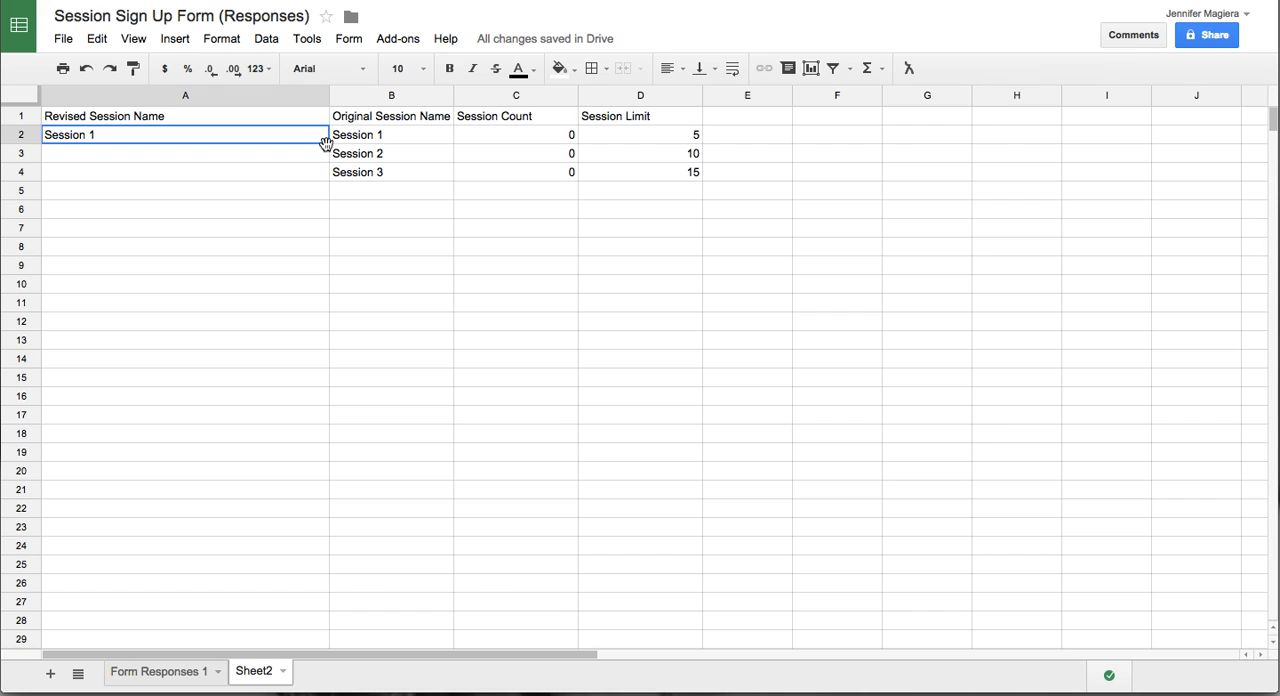
double_click(329, 143)
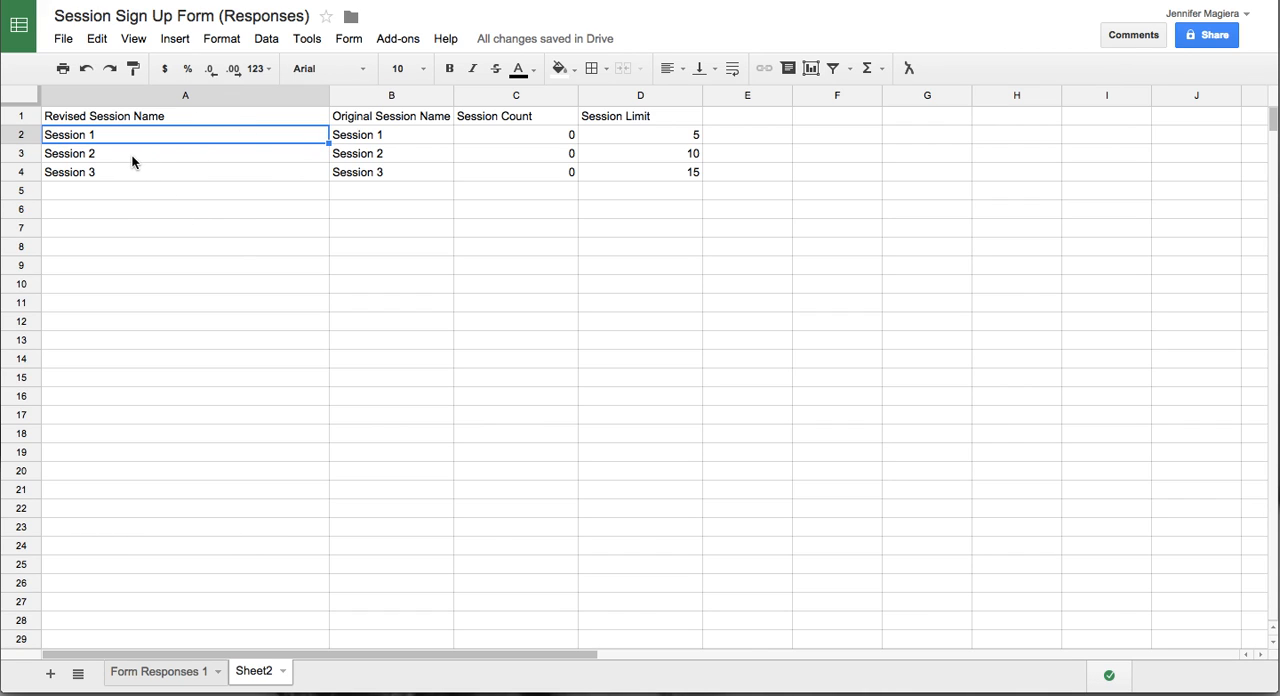
click(132, 248)
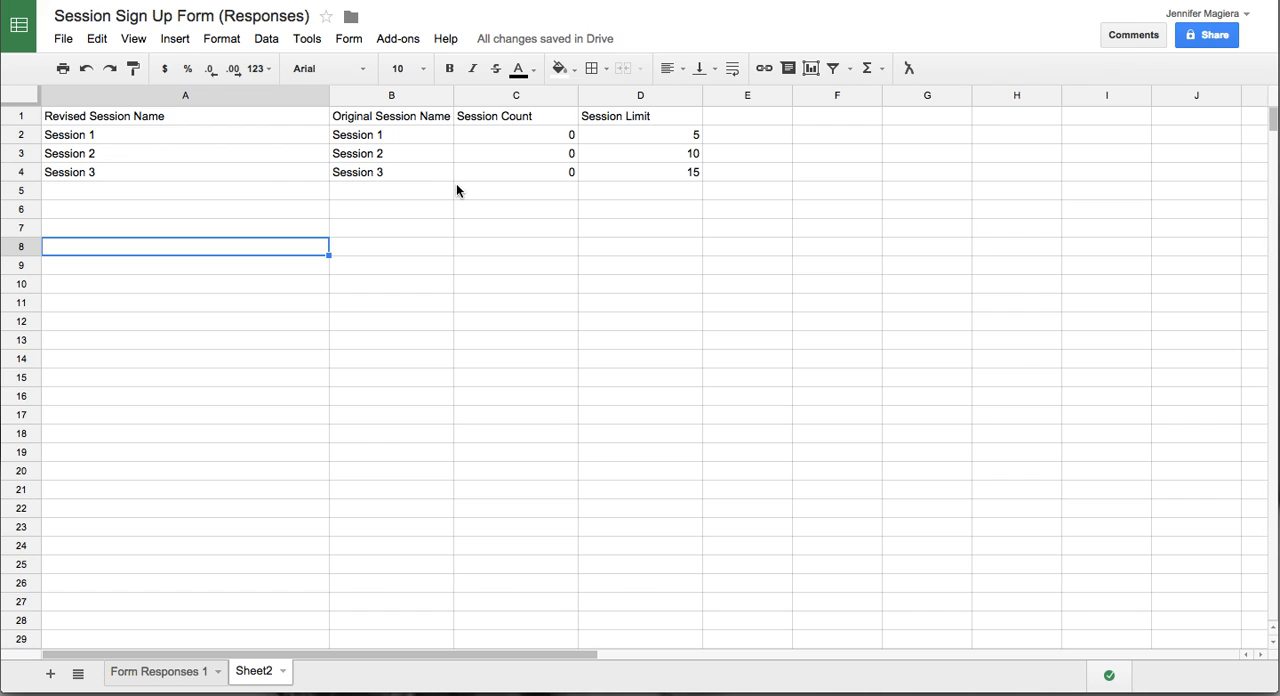
- Set Session 1's limit in D2 to 1
click(627, 133)
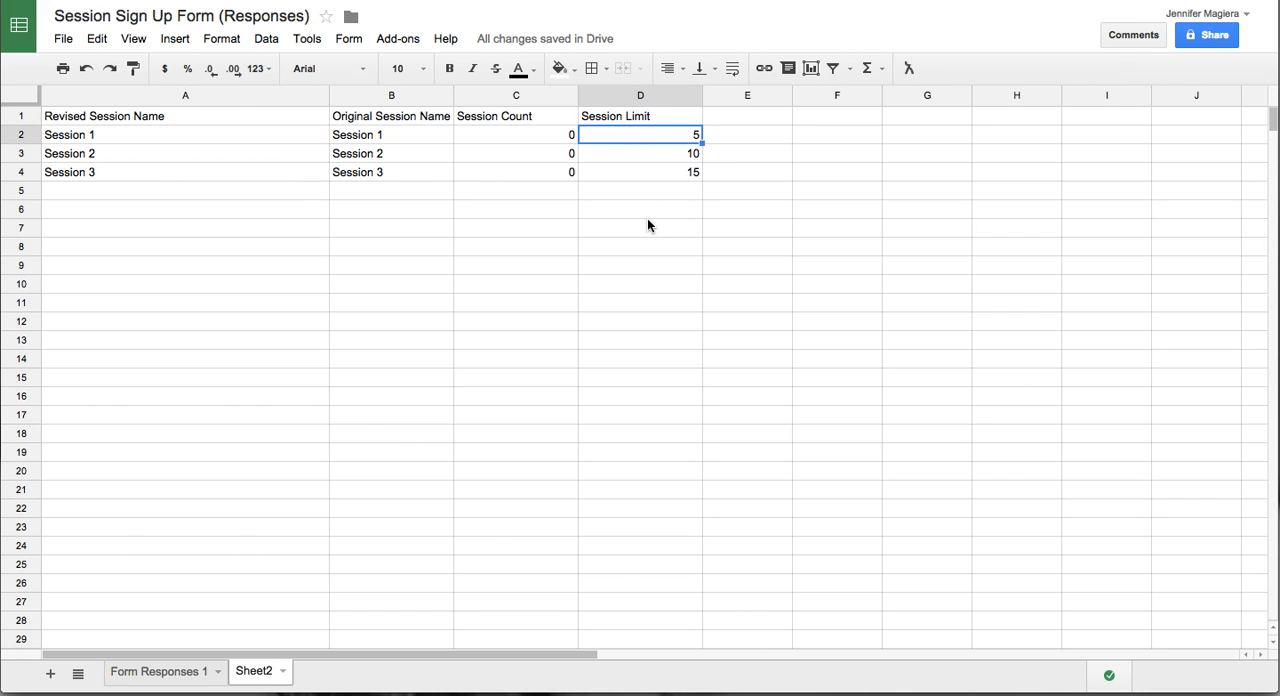
text(1)
key(Return)
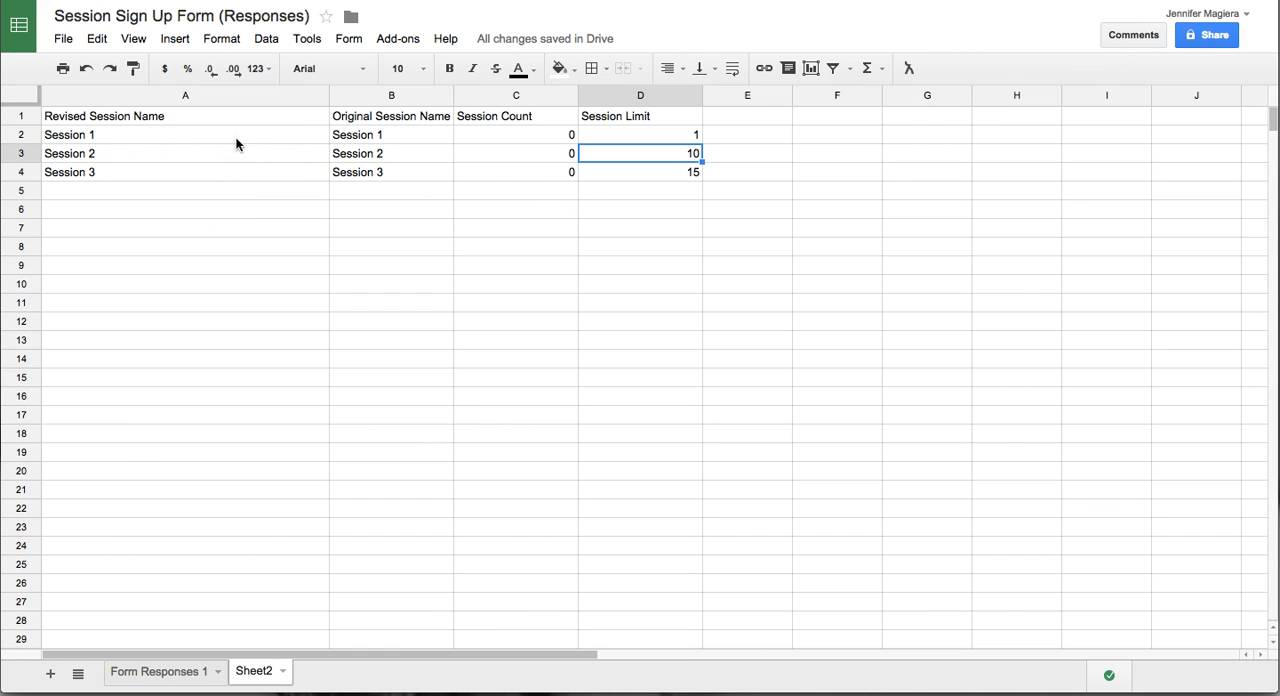
click(217, 232)
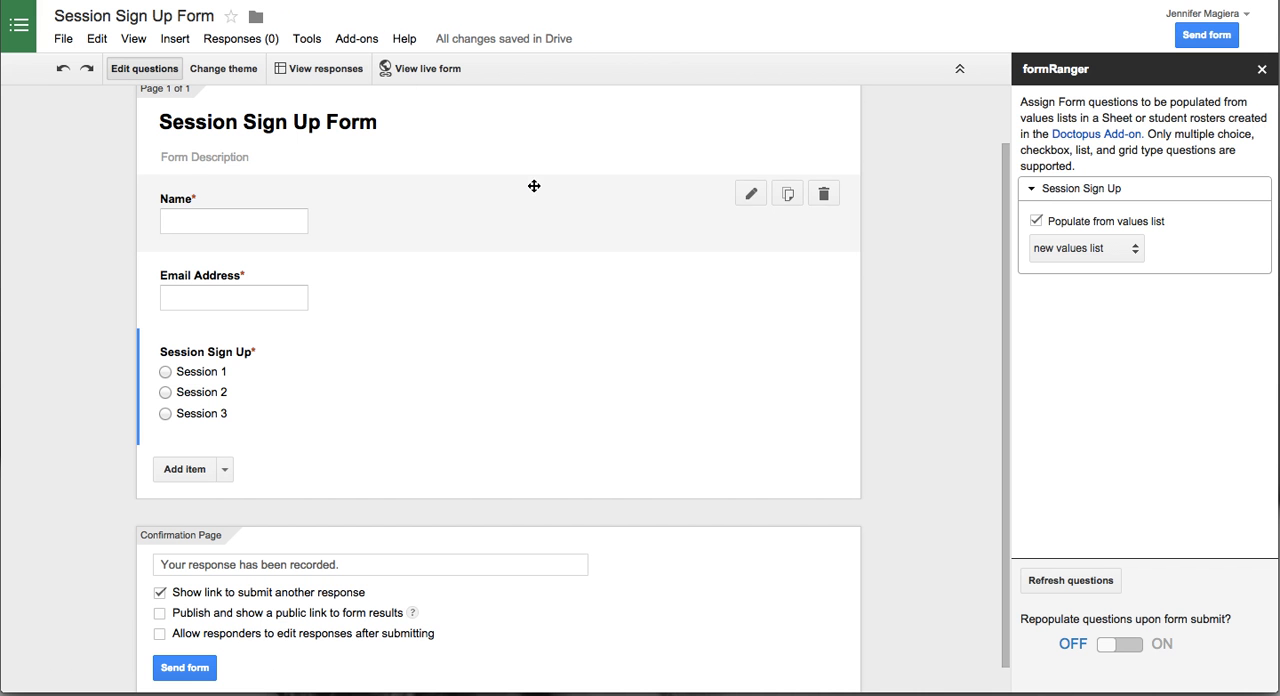
- In the Session Sign Up Form, start a new formRanger values list for the Session Sign Up question from the spreadsheet Session Sign Up Form (Responses)
click(1040, 223)
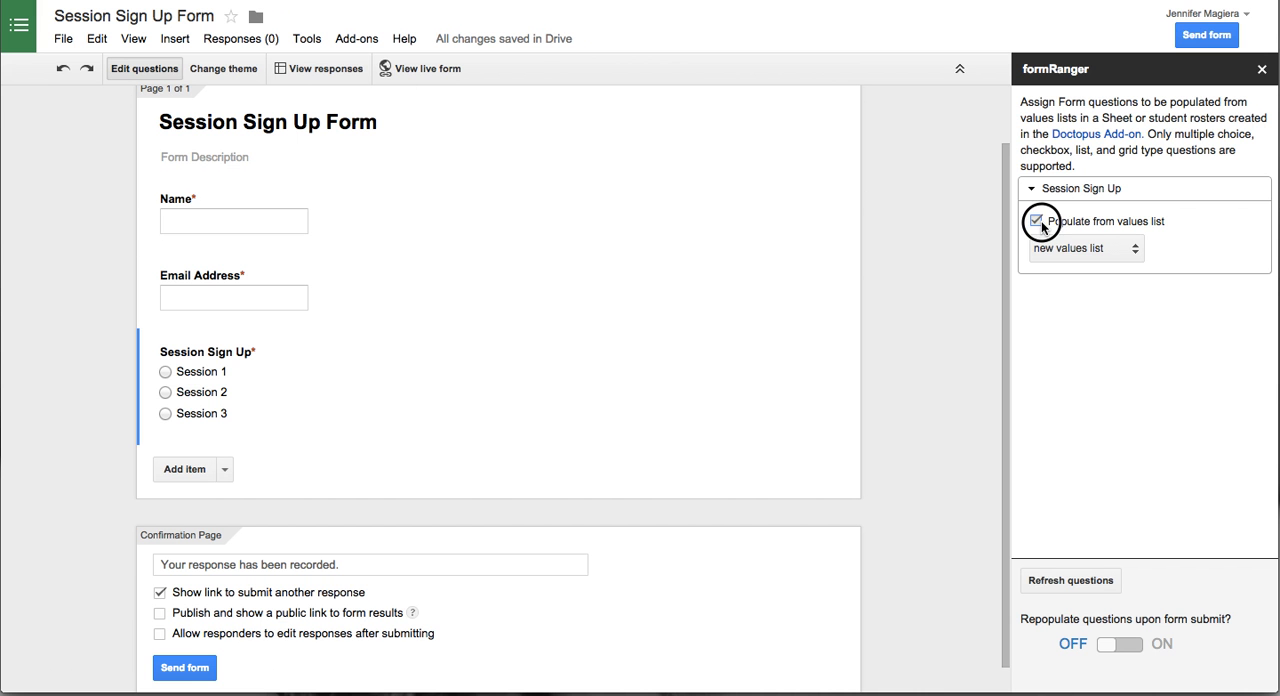
click(1041, 221)
click(1052, 248)
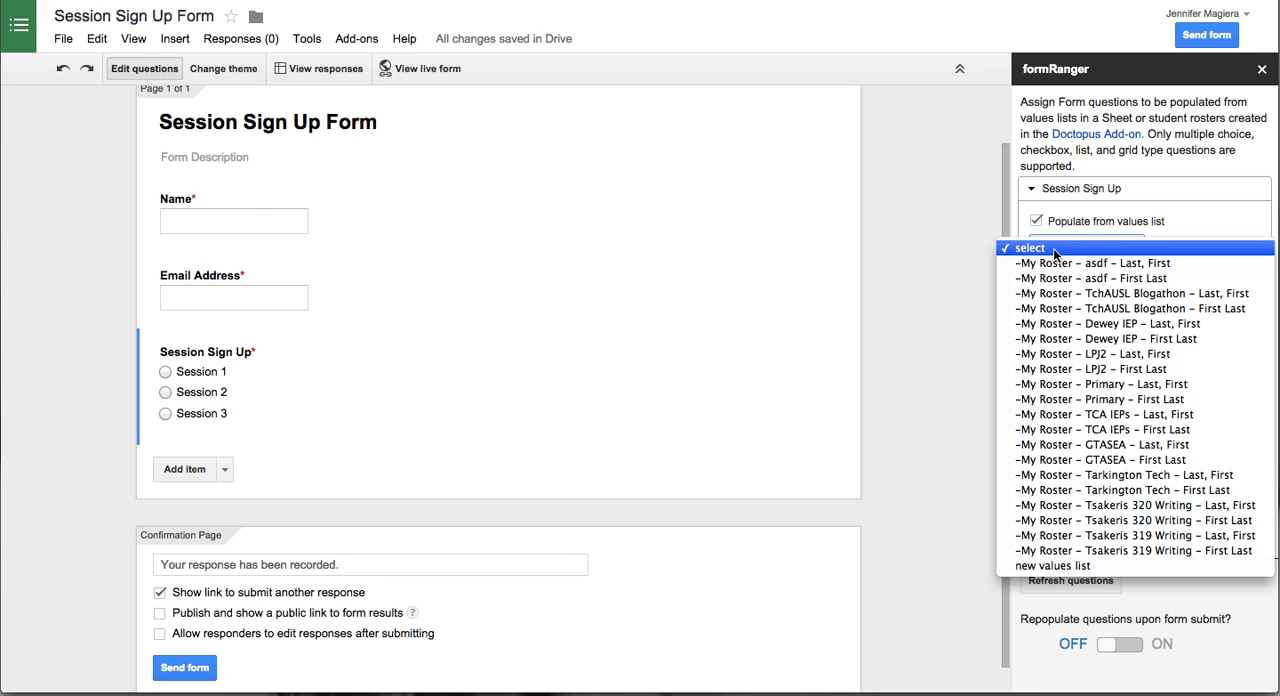
click(1062, 567)
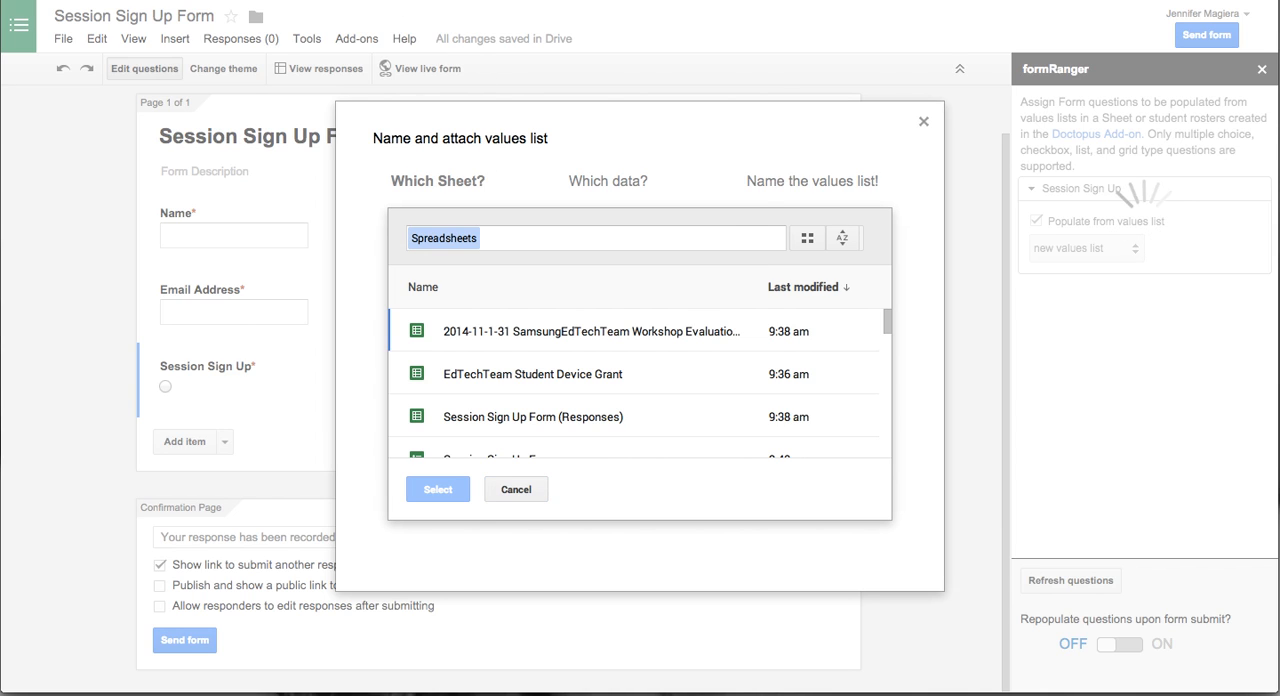
click(499, 420)
click(440, 489)
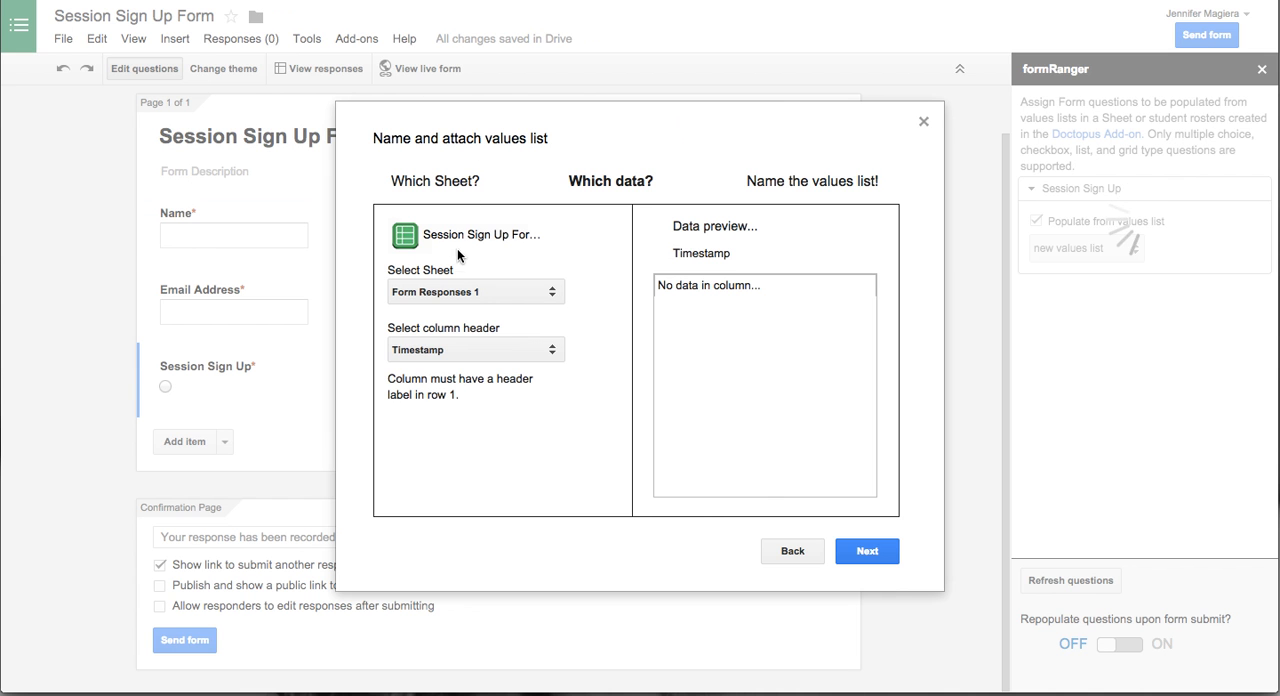
- Use the Revised Session Name column of Sheet2 as the values list's data and continue to naming
click(443, 292)
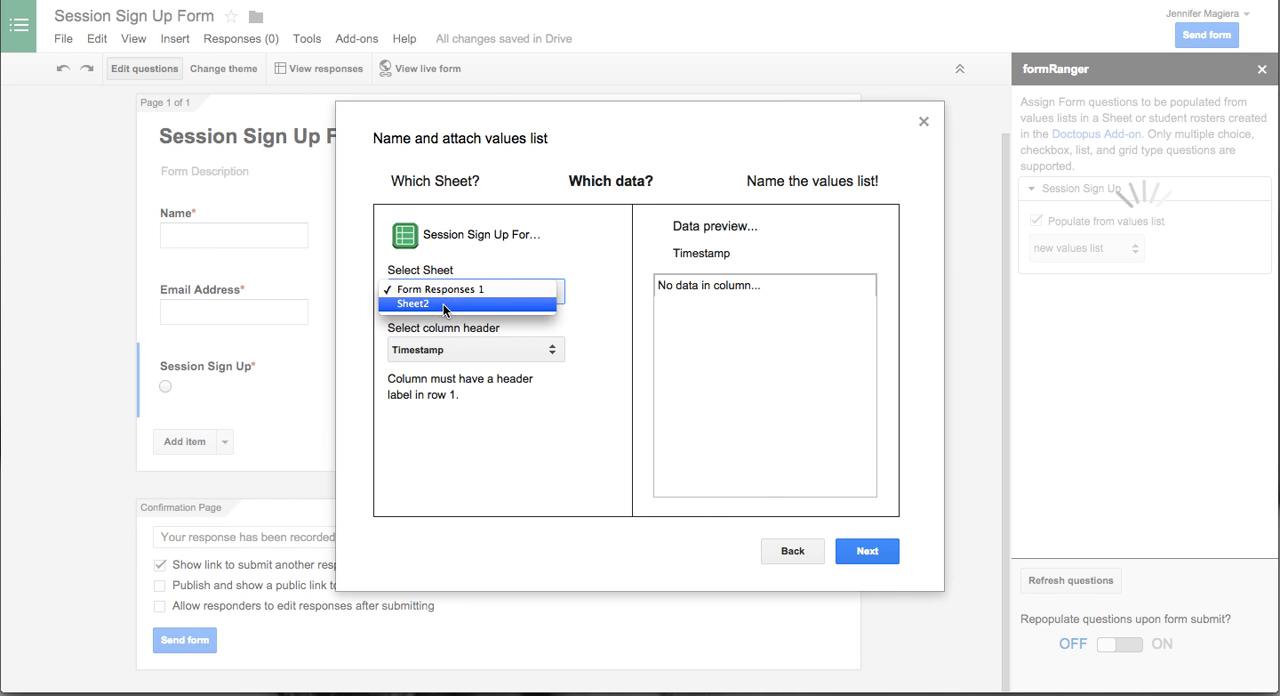
click(443, 304)
click(490, 349)
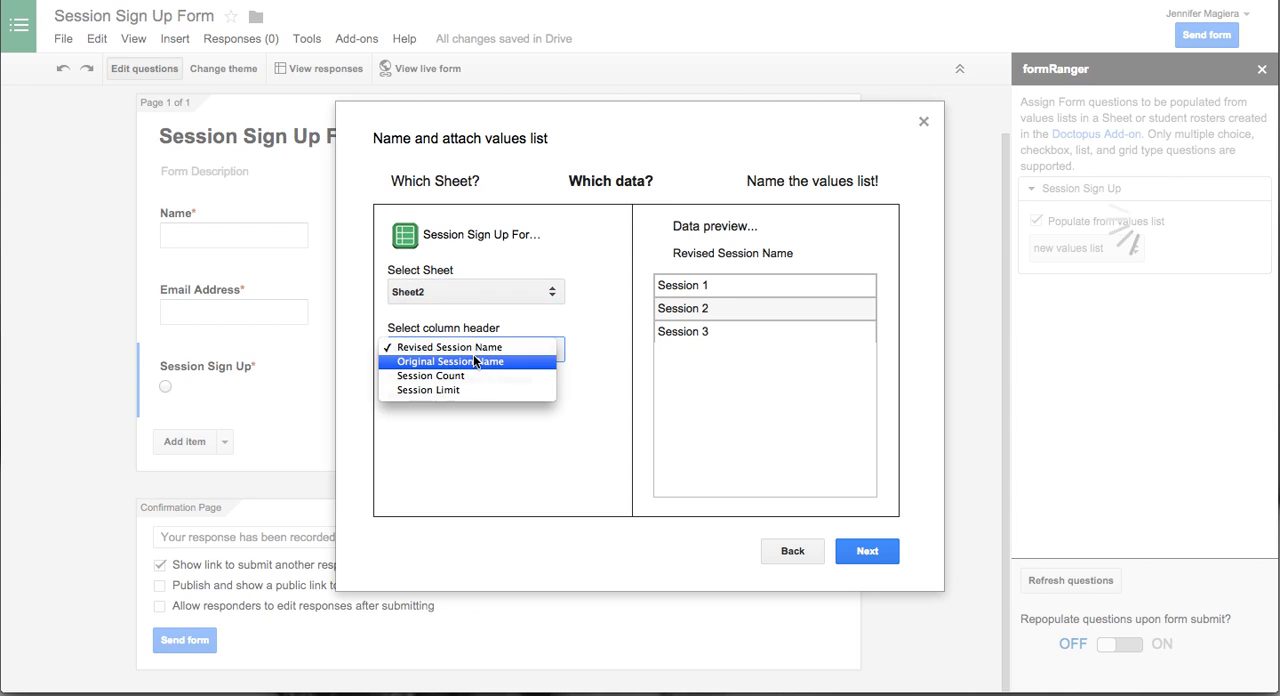
click(450, 347)
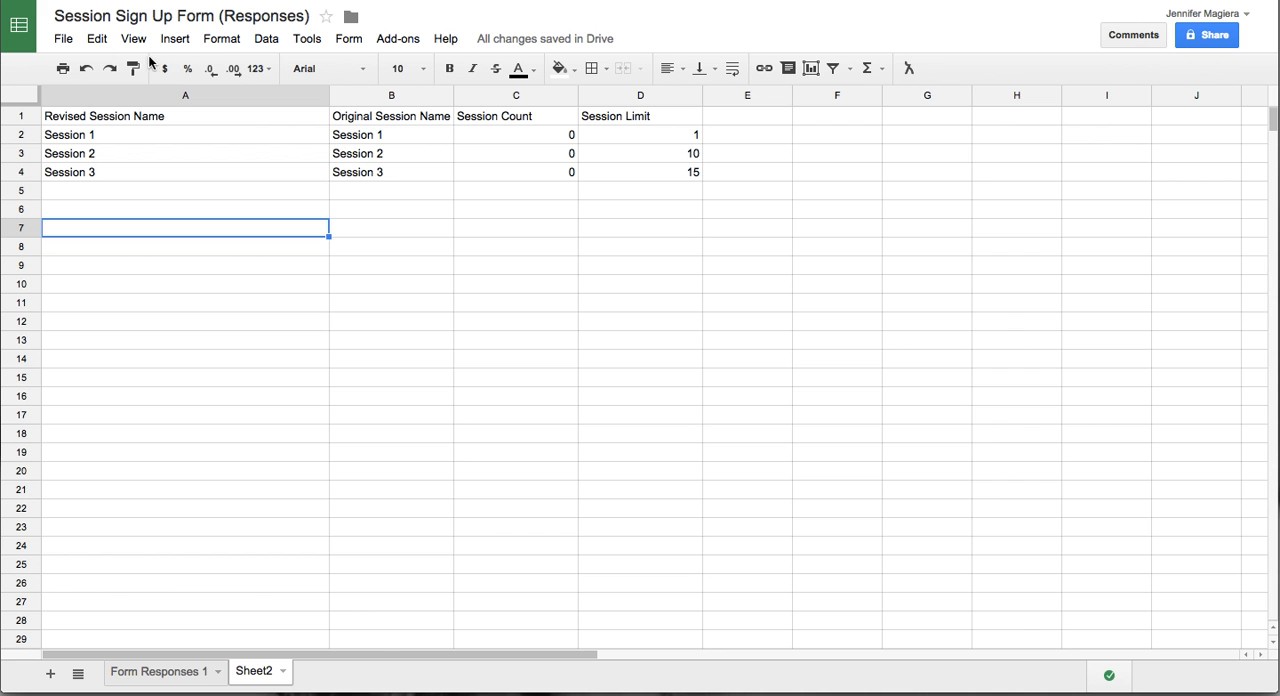
drag(122, 114, 156, 265)
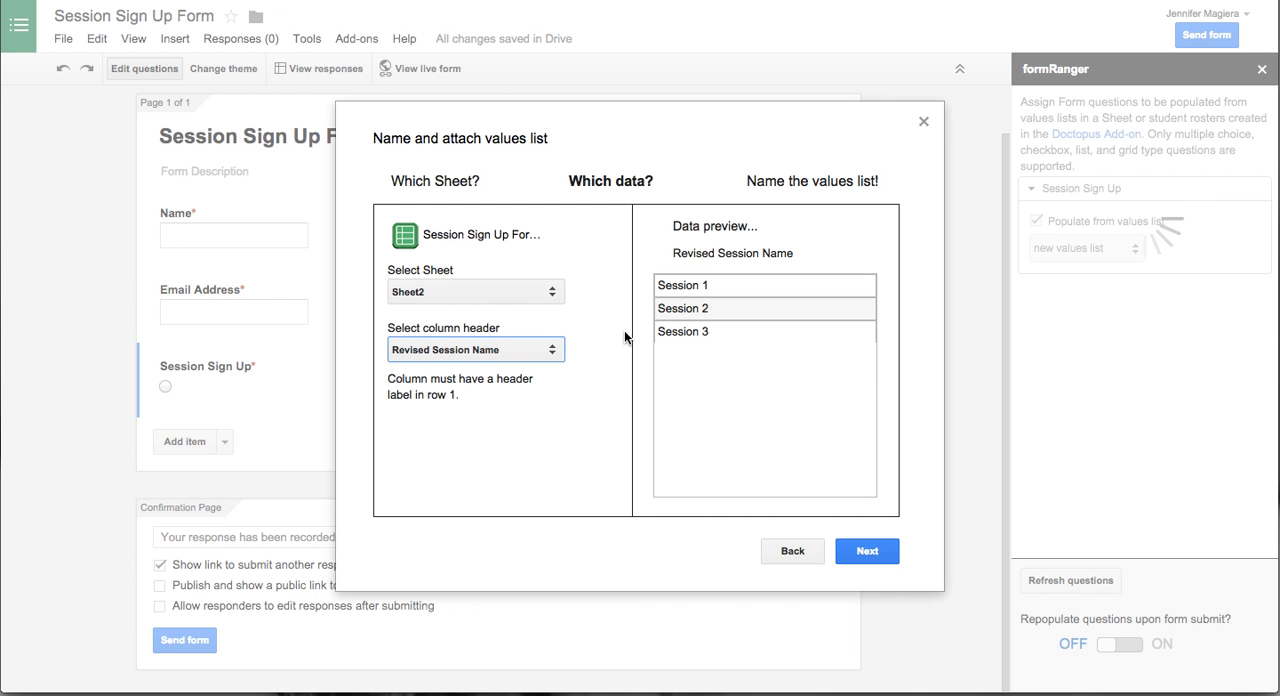
click(862, 552)
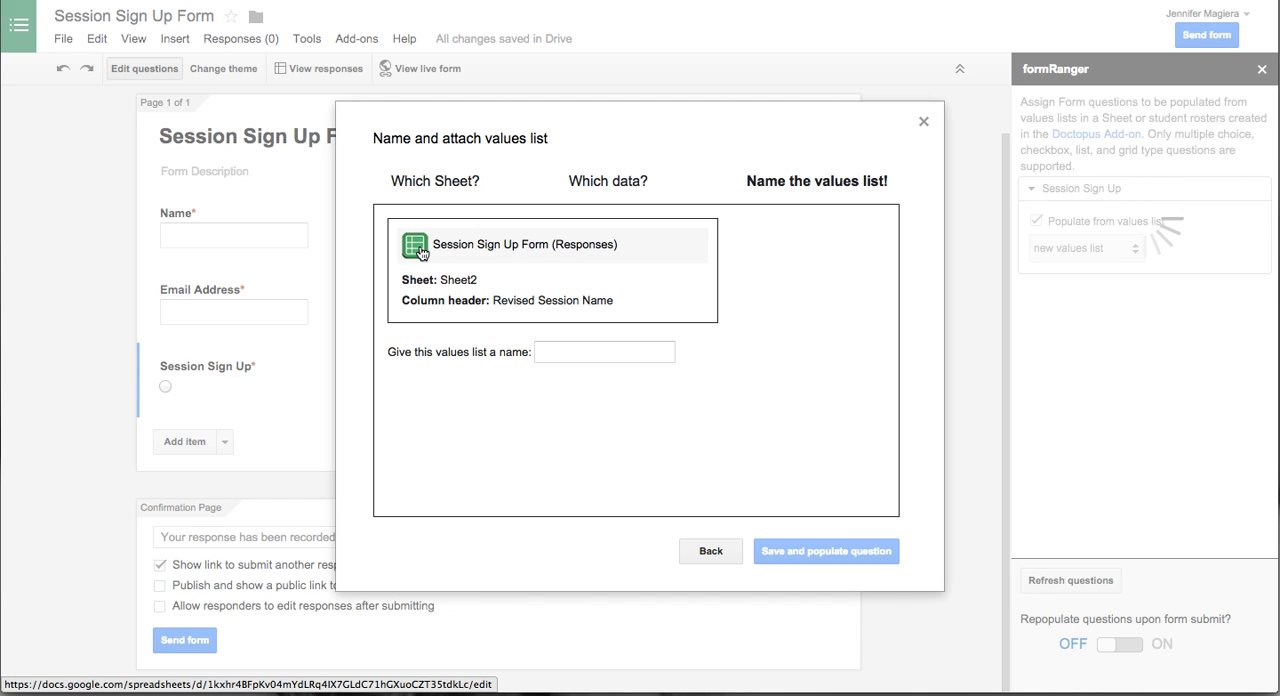
- Name the values list Session Sign Up Options
click(560, 352)
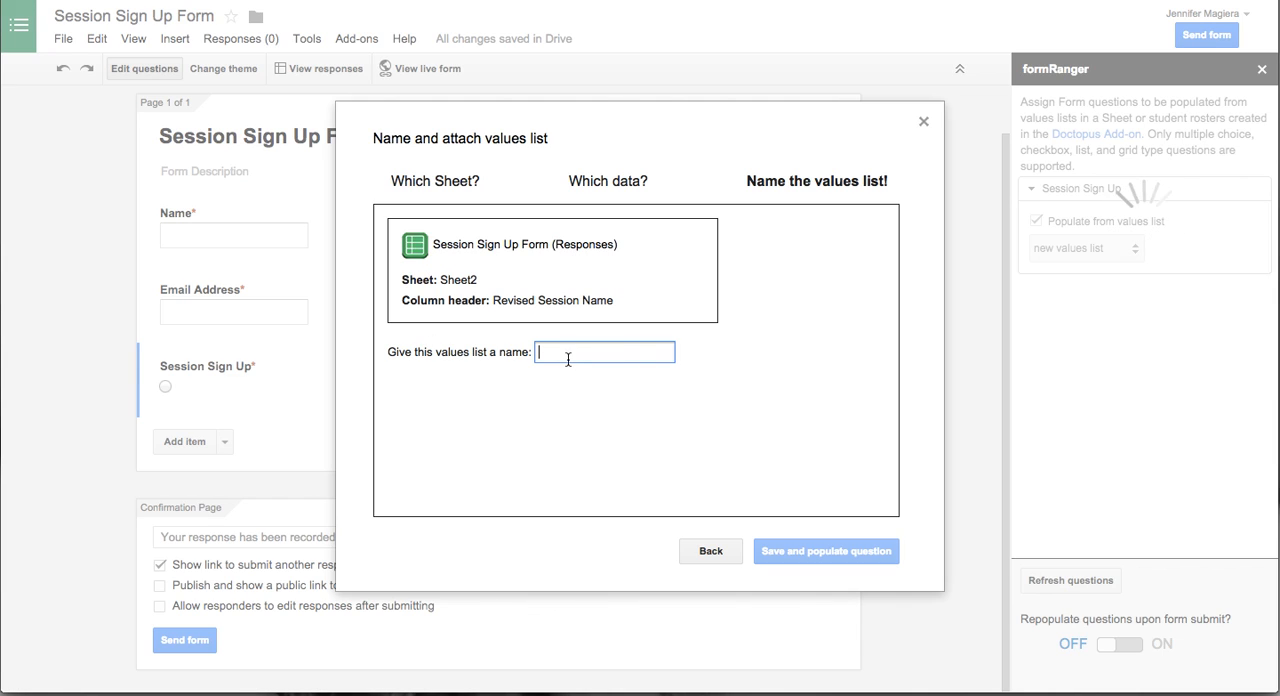
text(Session Sign)
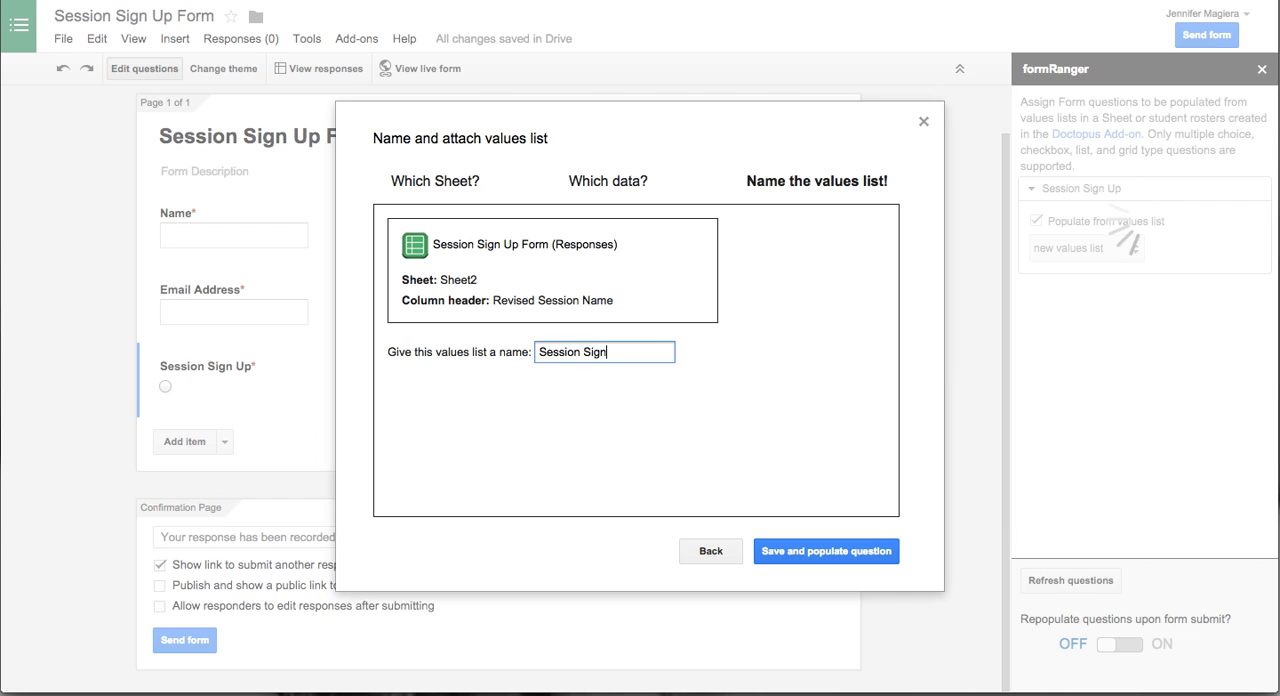
text( Up Options)
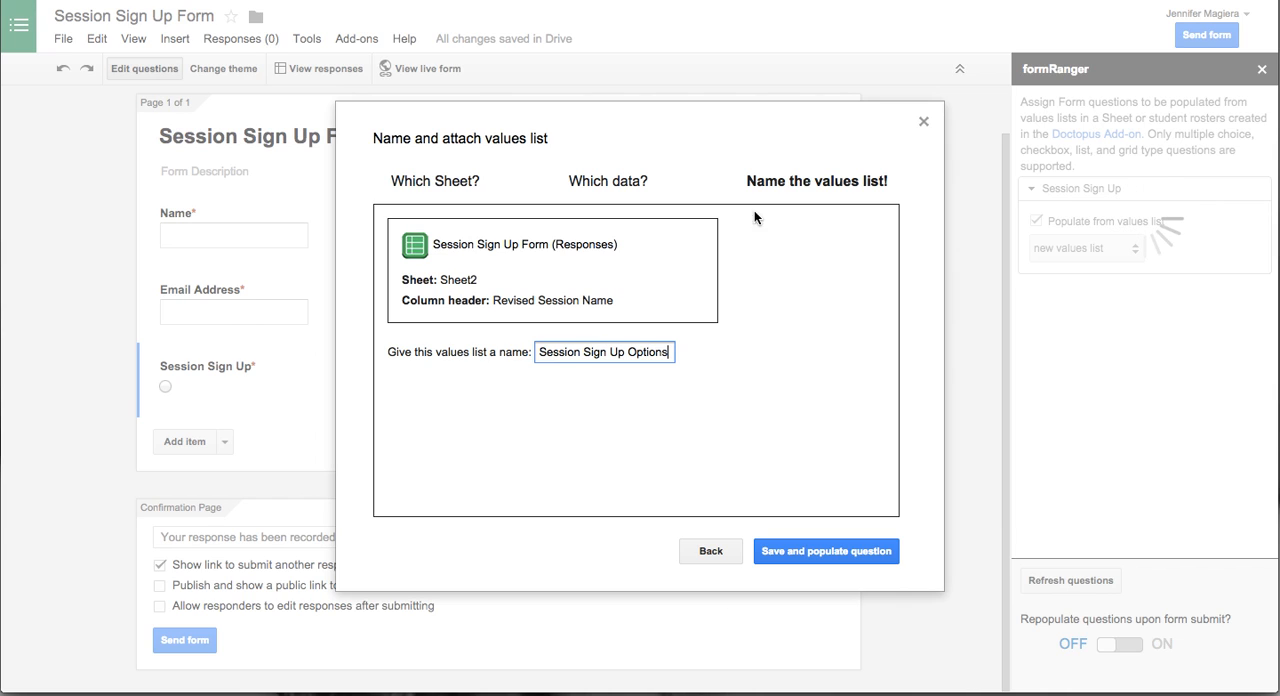
- Save the values list to populate the Session Sign Up question and turn on repopulating questions upon form submit, closing formRanger
click(799, 551)
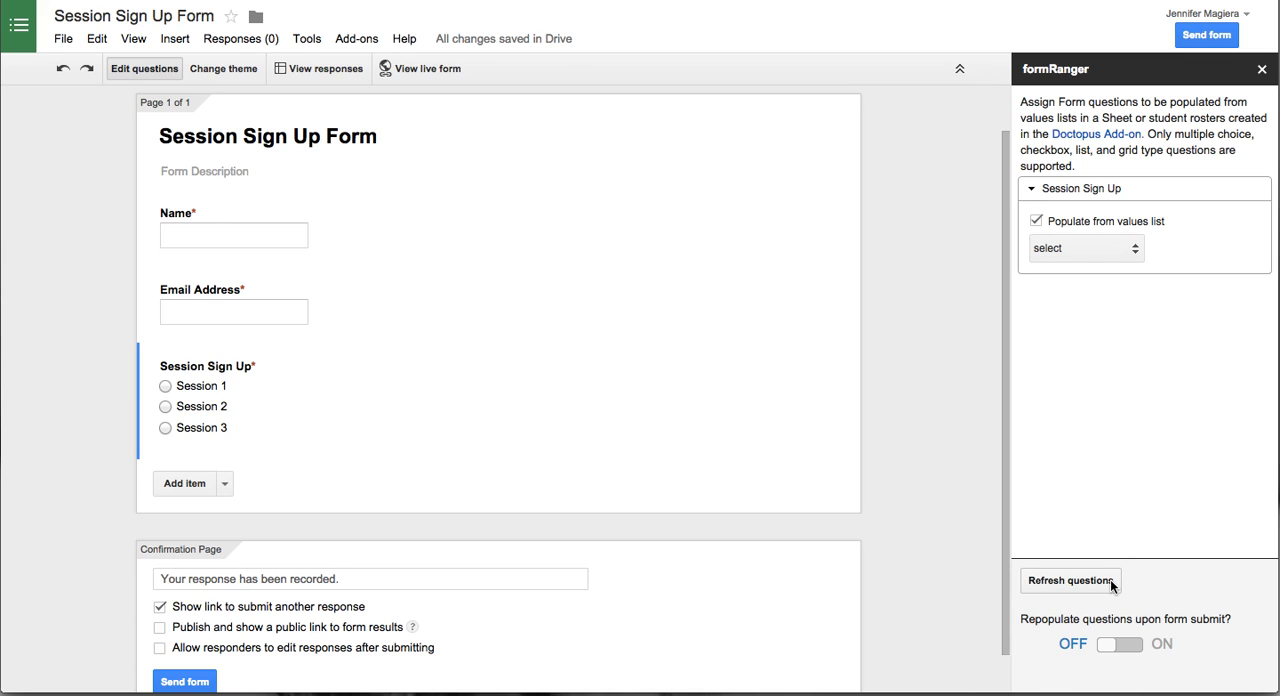
drag(1020, 625, 1195, 632)
click(1132, 645)
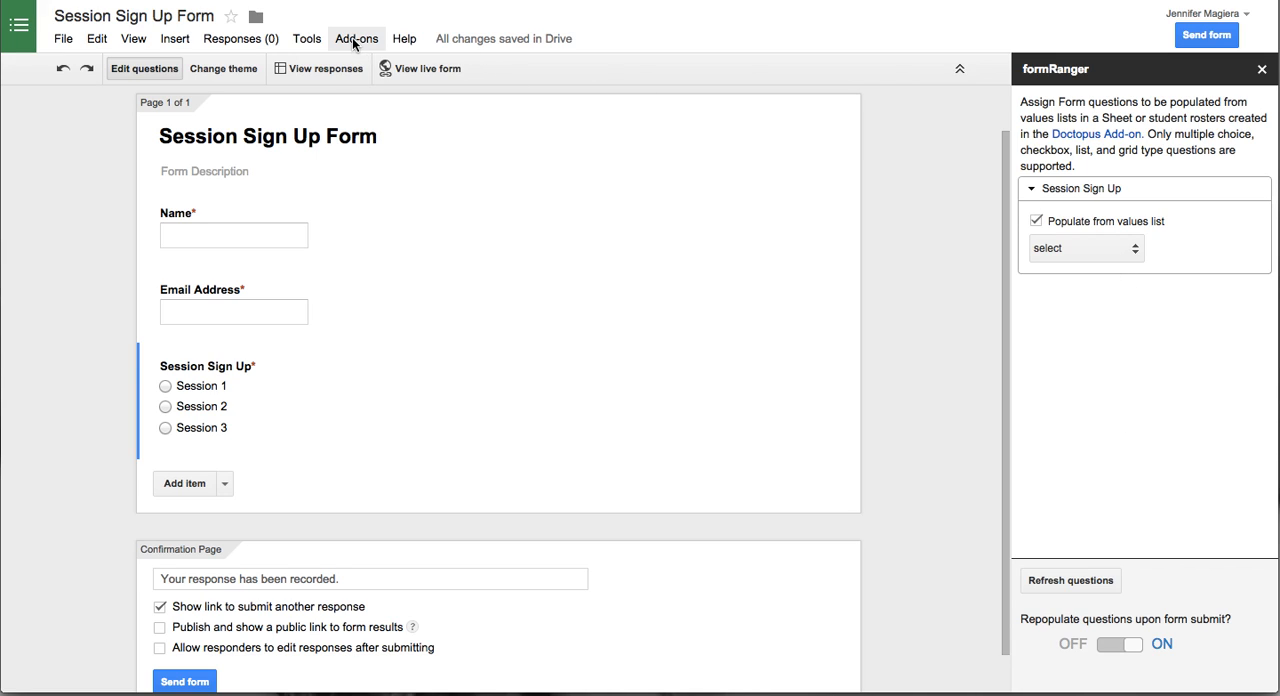
click(1263, 70)
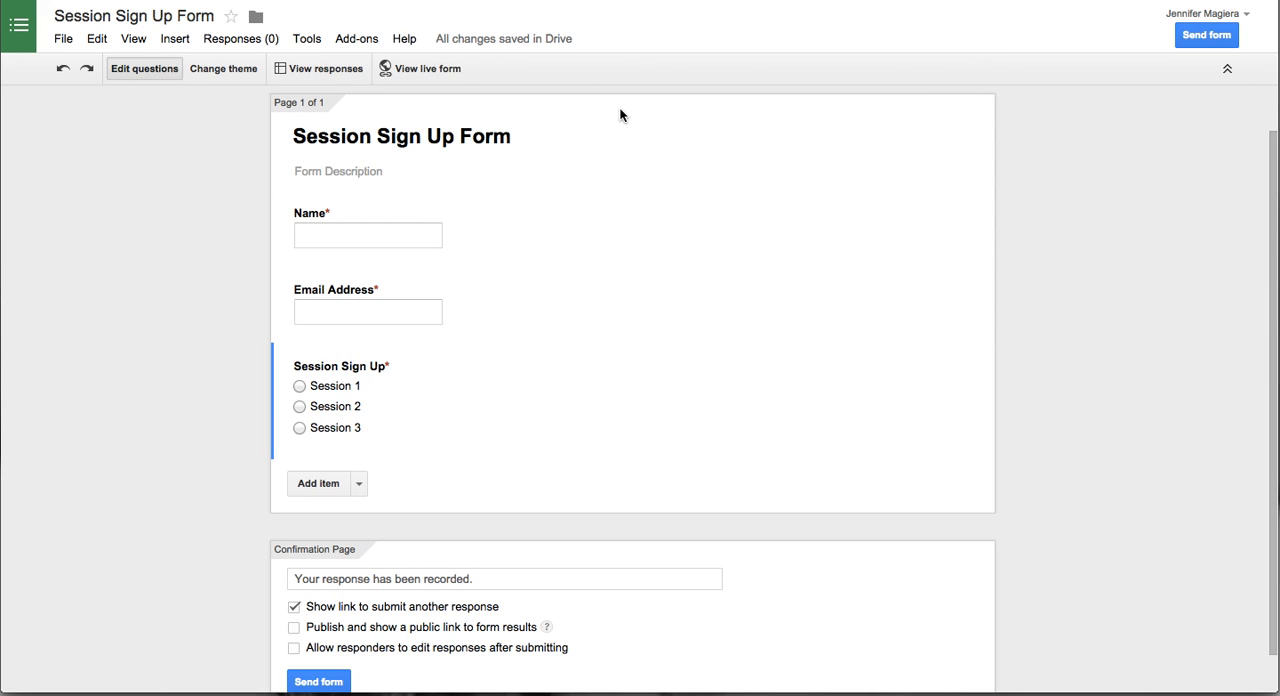
- Open the live form and submit a test response with a name, an email address and Session 1 selected
click(400, 68)
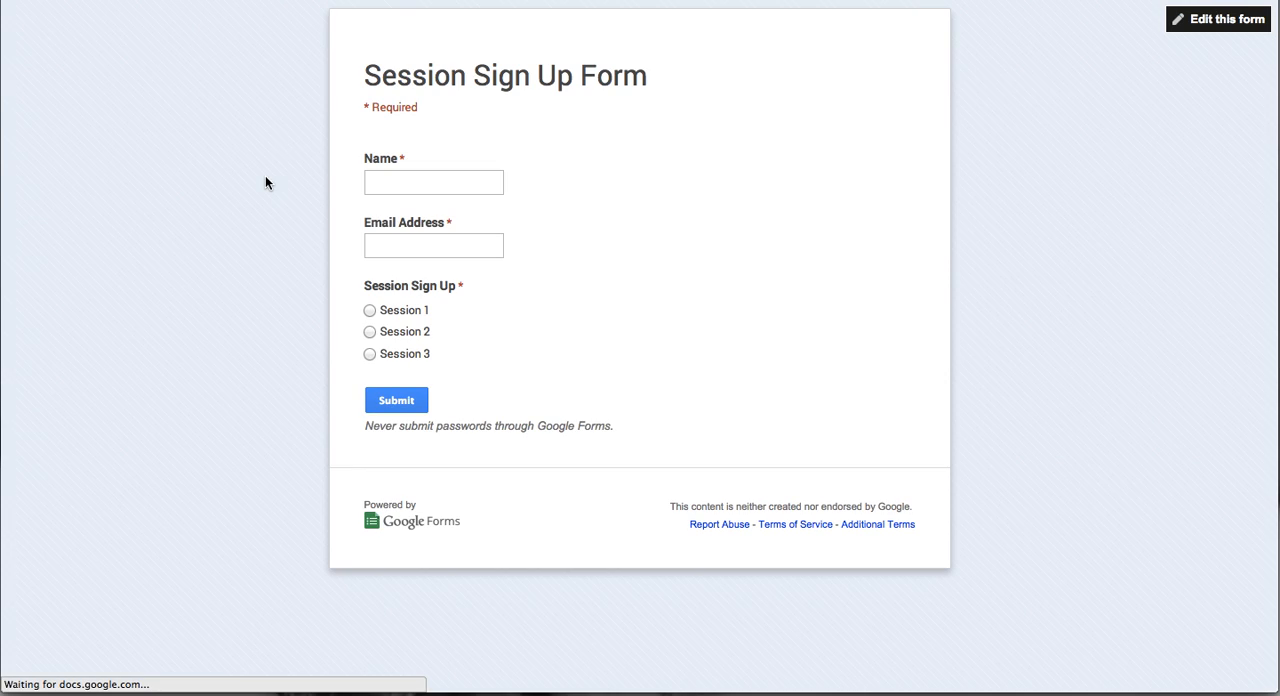
click(434, 178)
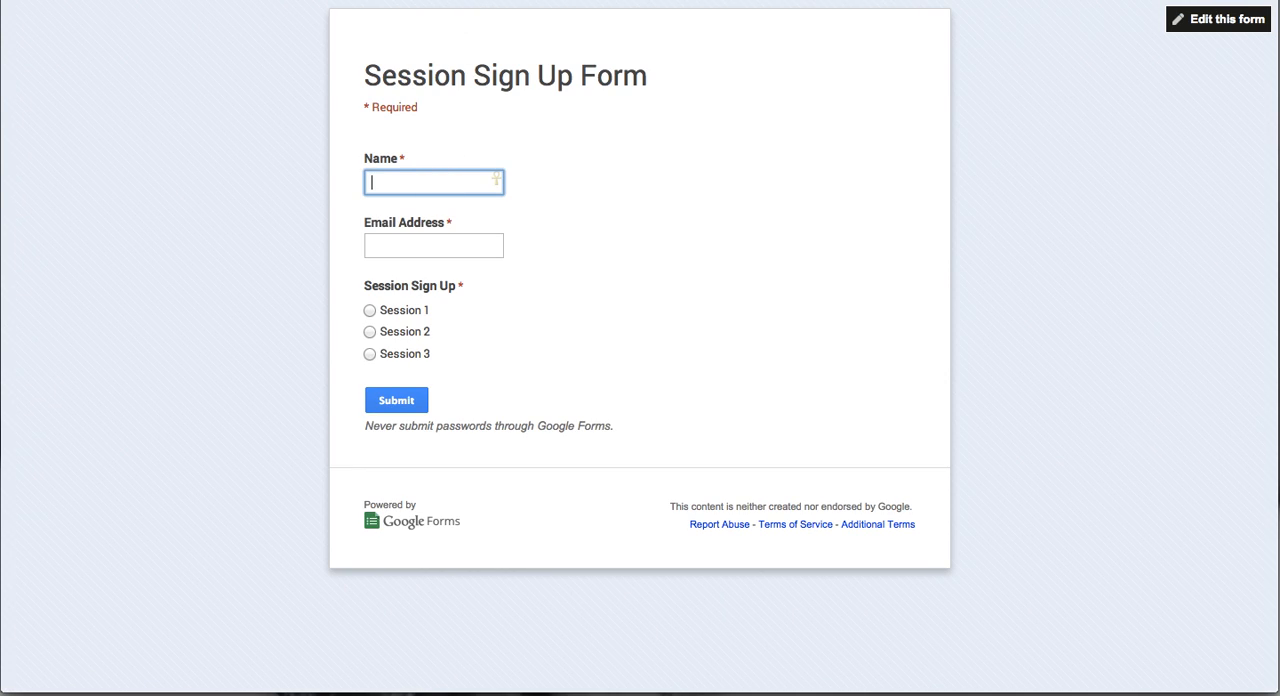
text(Jennie)
key(Tab)
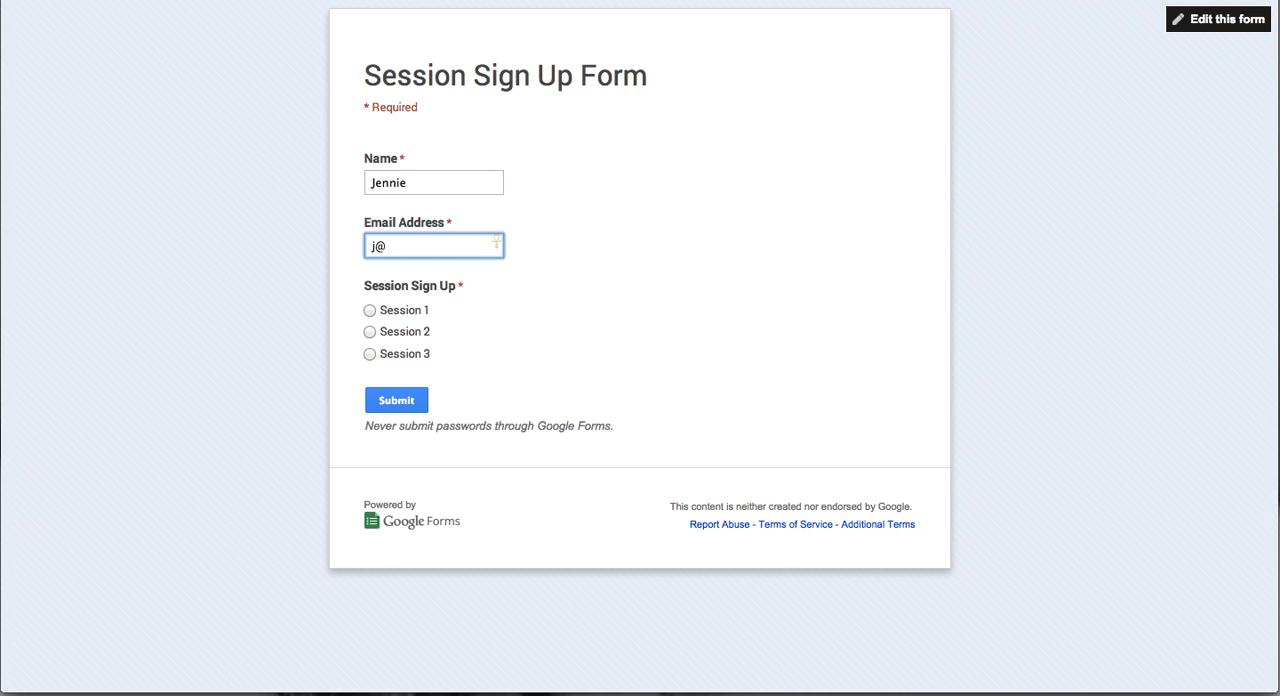
click(397, 313)
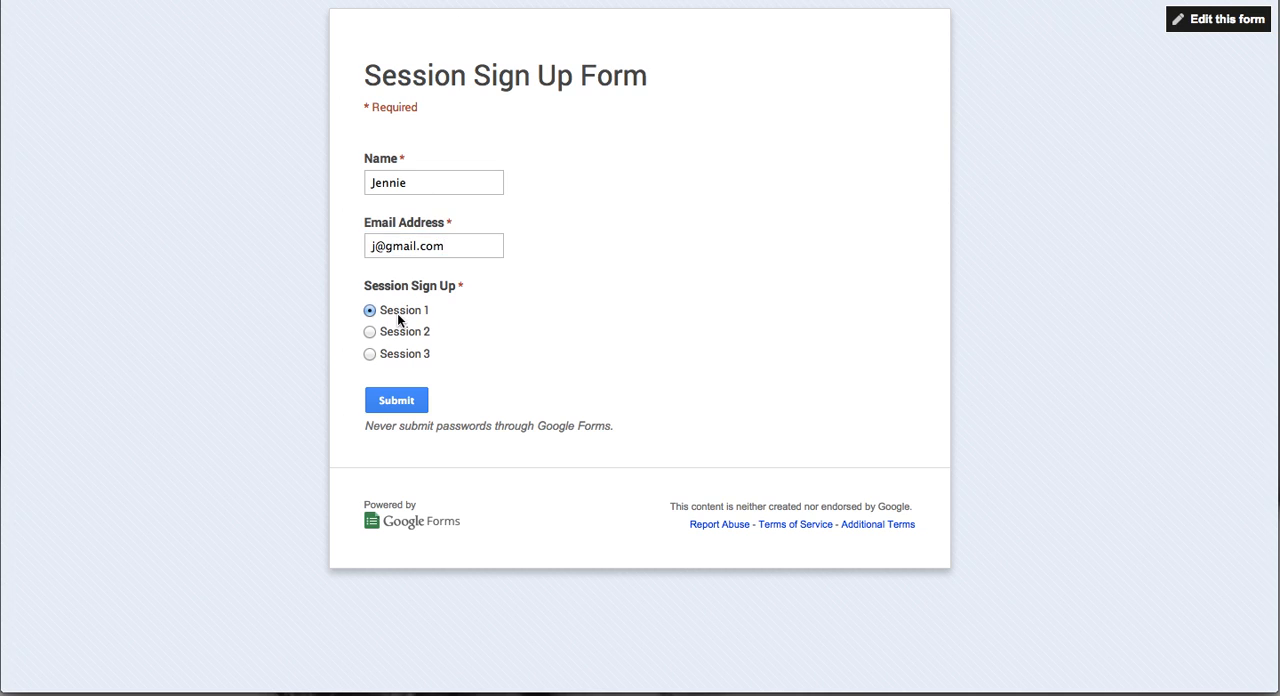
click(400, 402)
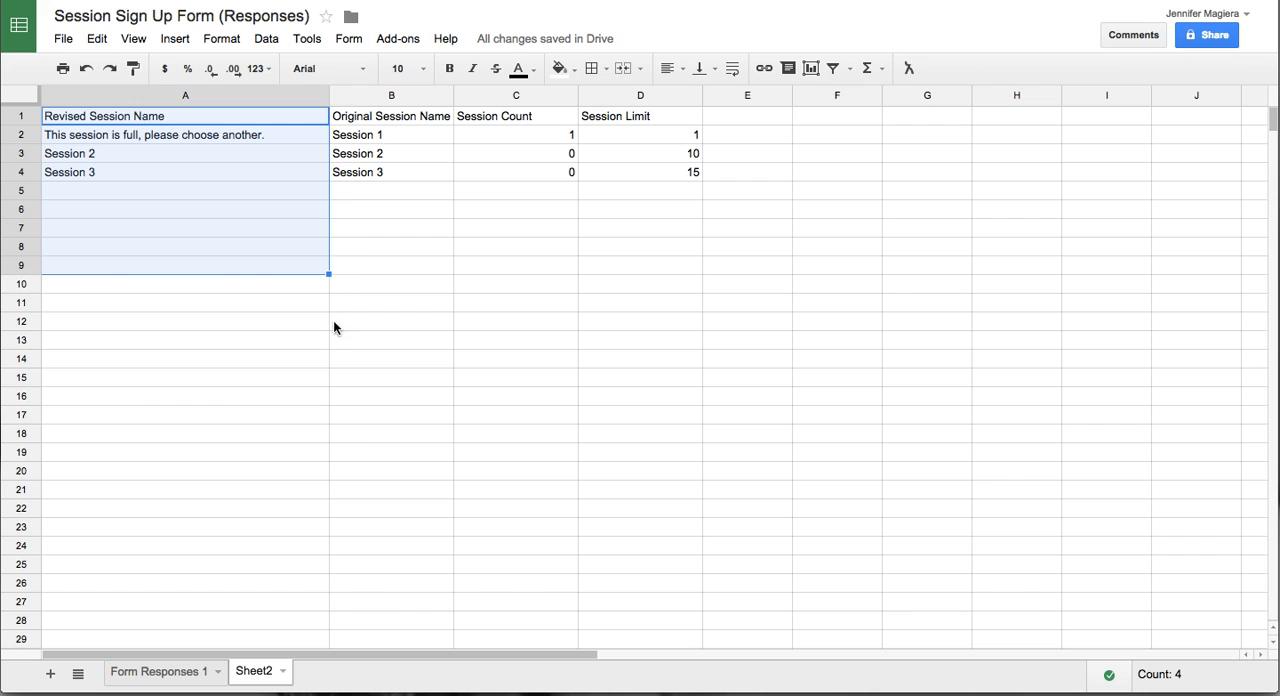
- In the responses spreadsheet, check the newly submitted entry and its session choice on the Form Responses 1 sheet
click(335, 321)
click(168, 674)
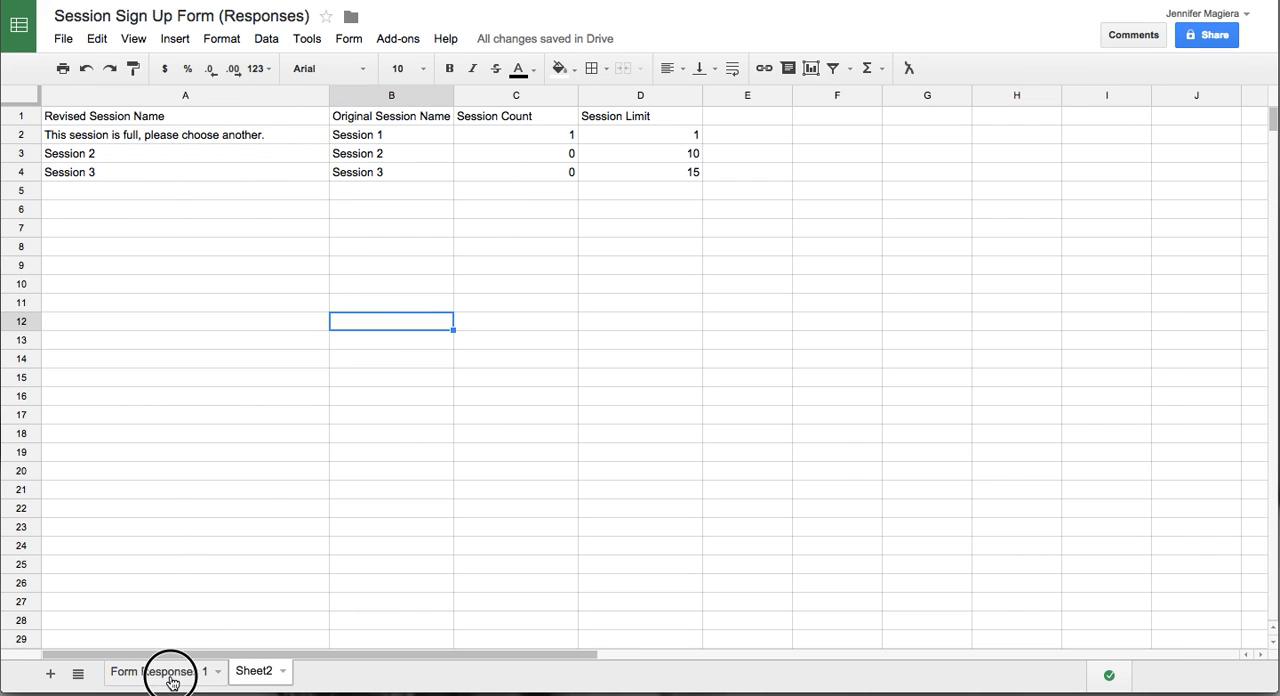
click(92, 208)
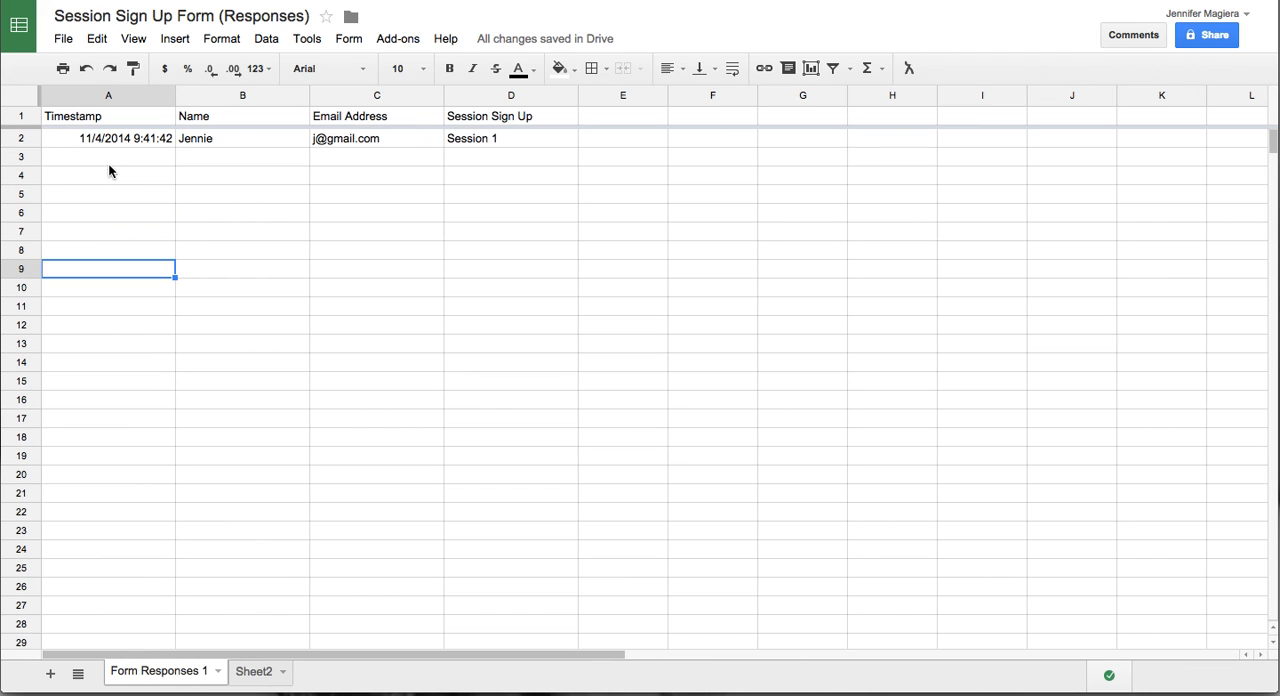
click(482, 139)
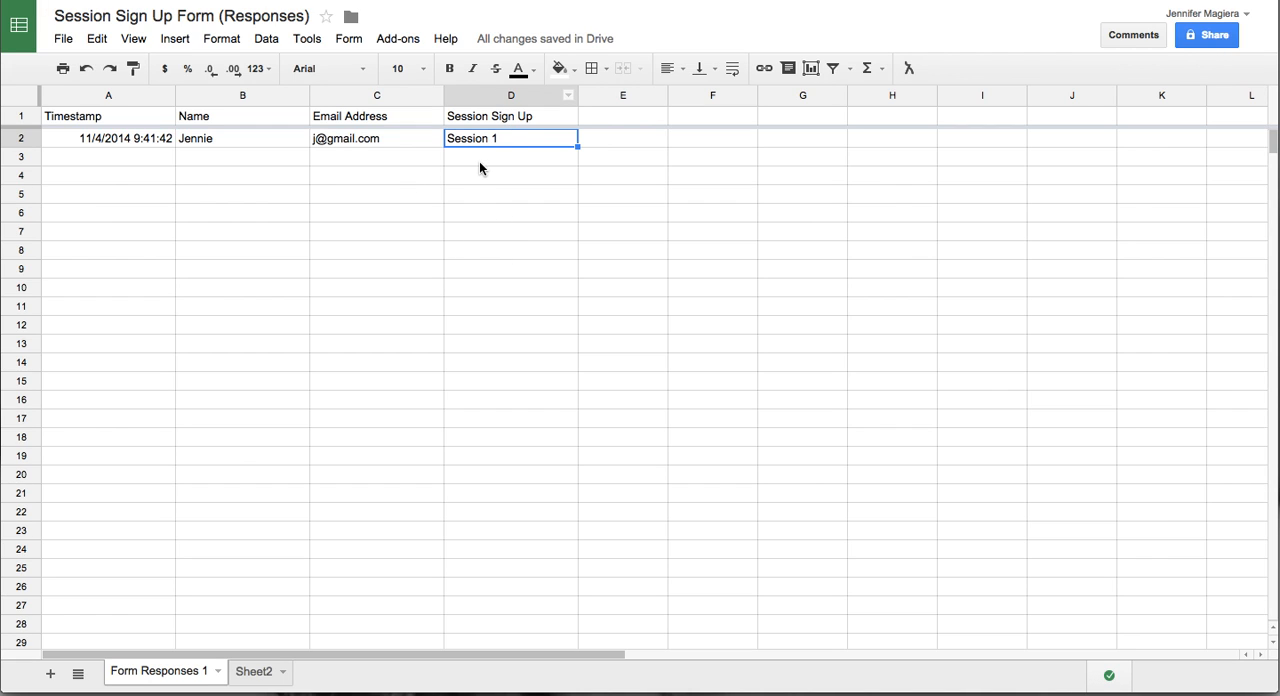
- On Sheet2, compare Session 1's count with its limit and examine its revised session name
click(251, 673)
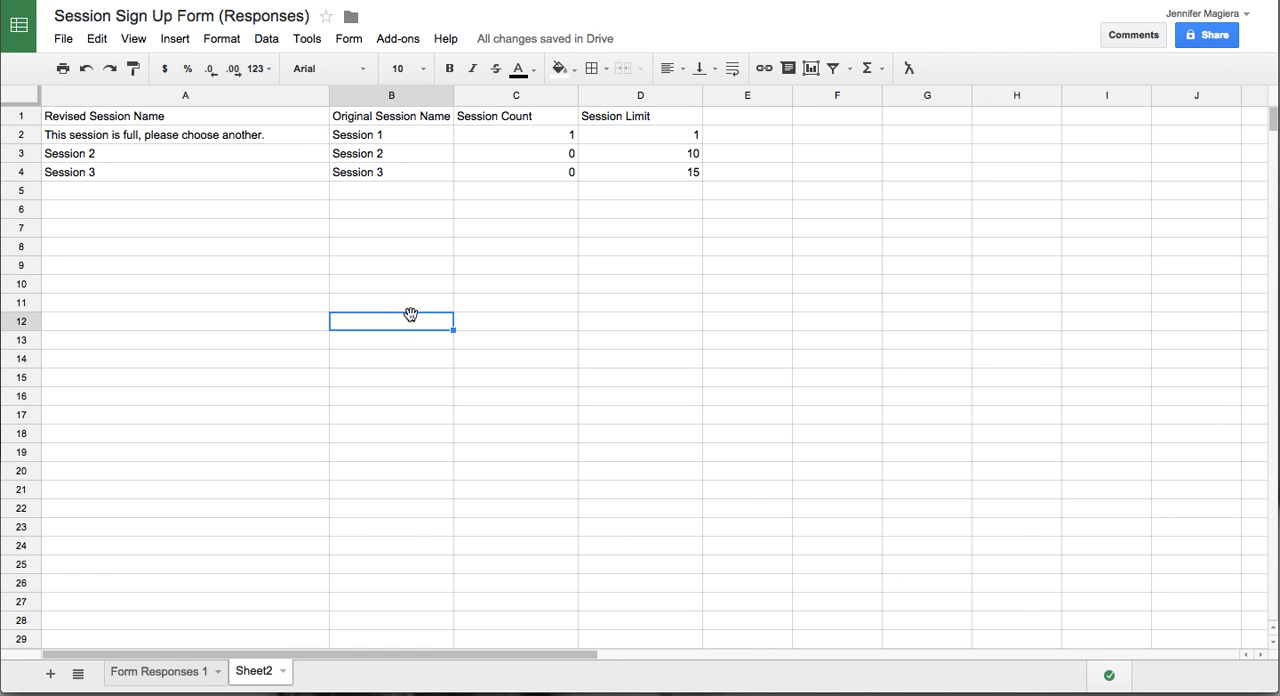
click(546, 135)
click(401, 138)
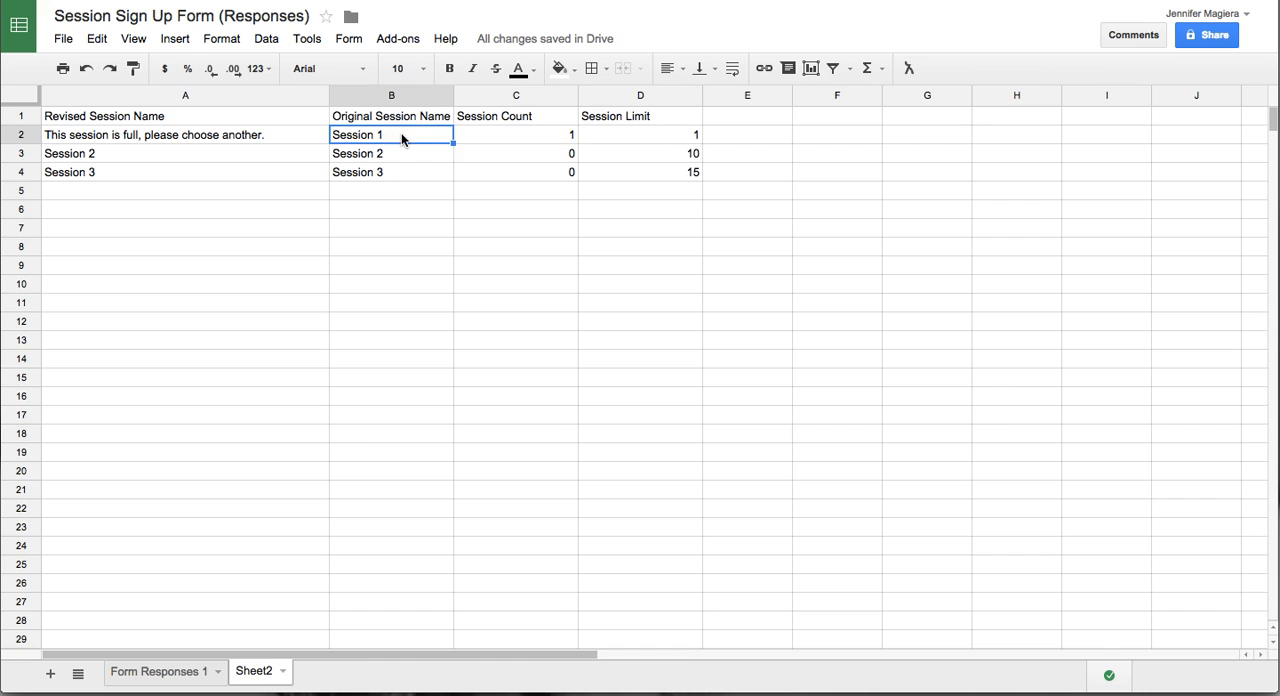
click(548, 137)
click(663, 138)
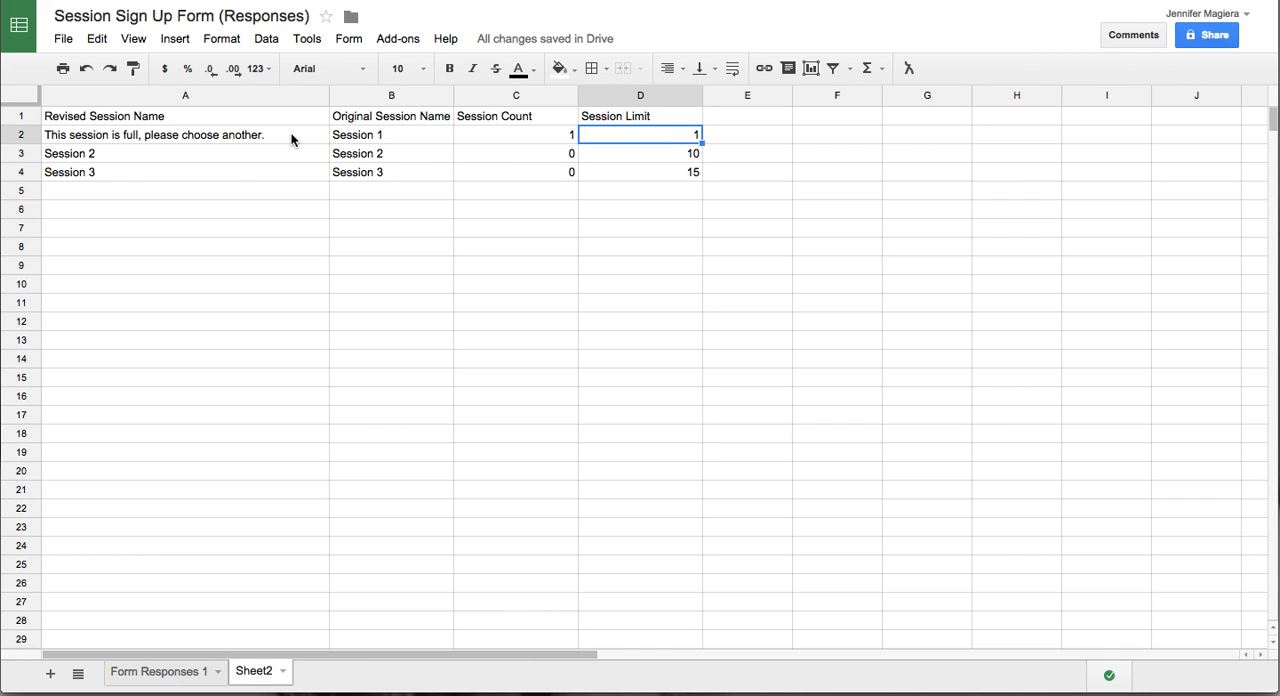
click(246, 140)
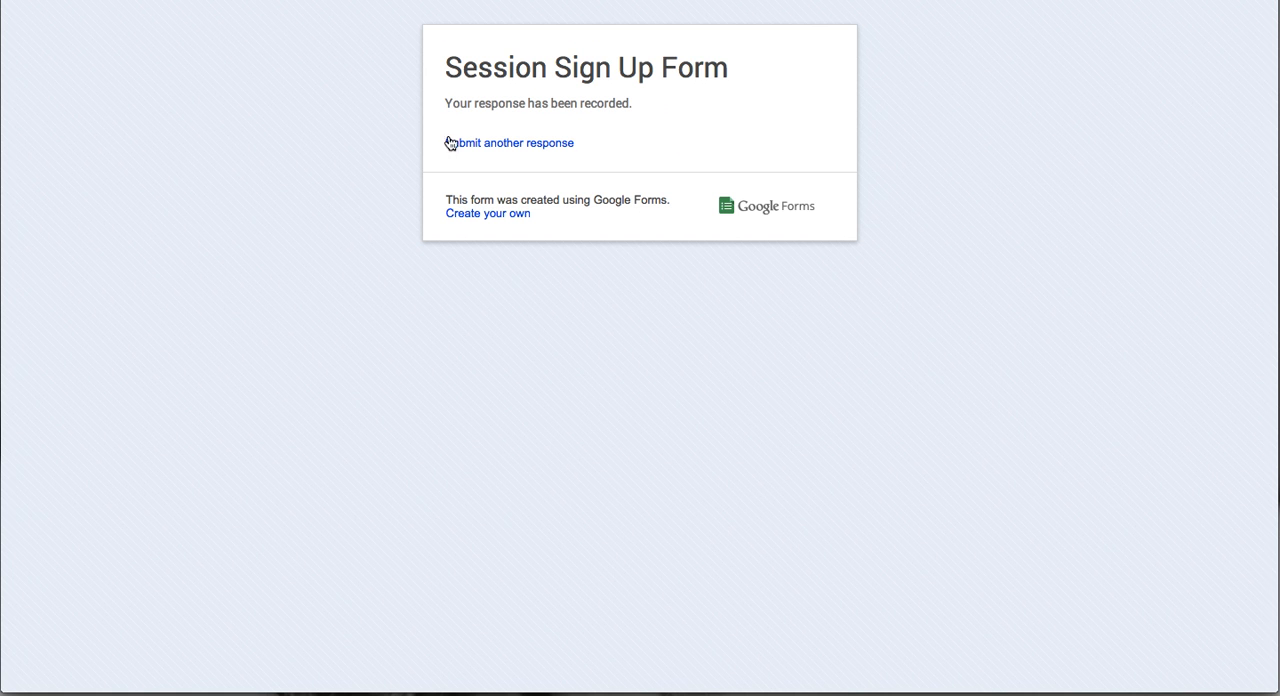
- Return to the live form and examine the first choice of the Session Sign Up question
click(450, 143)
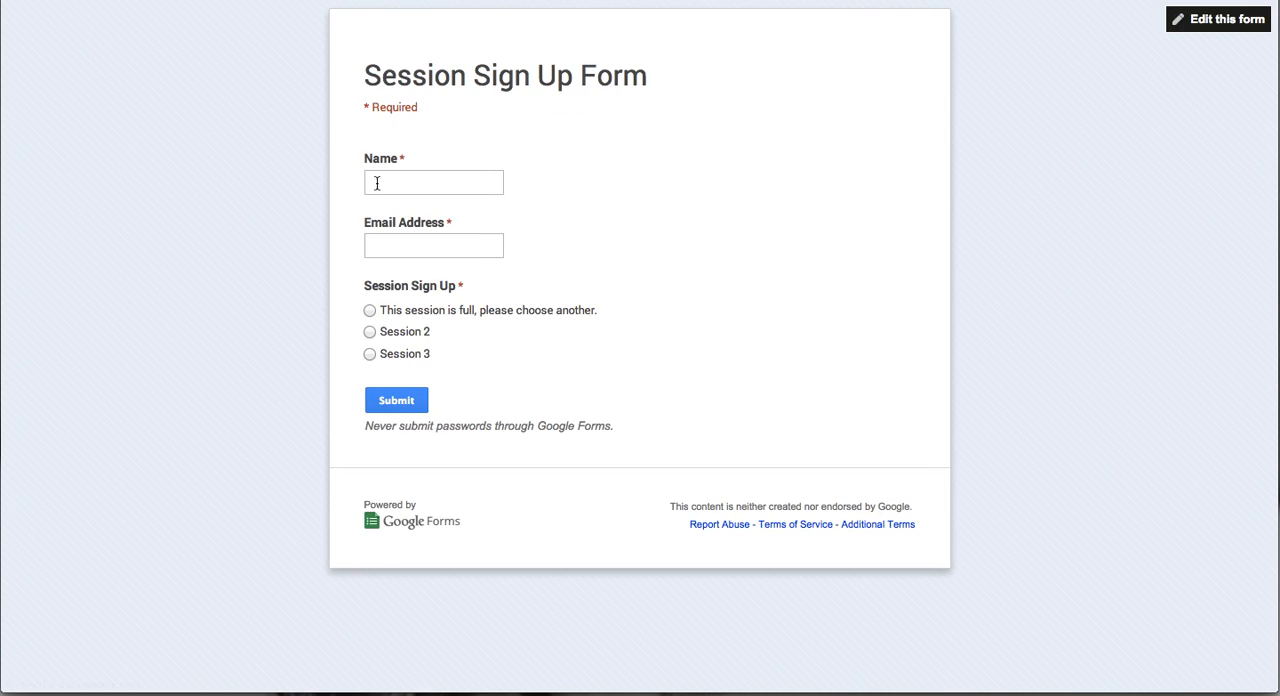
drag(380, 315, 631, 312)
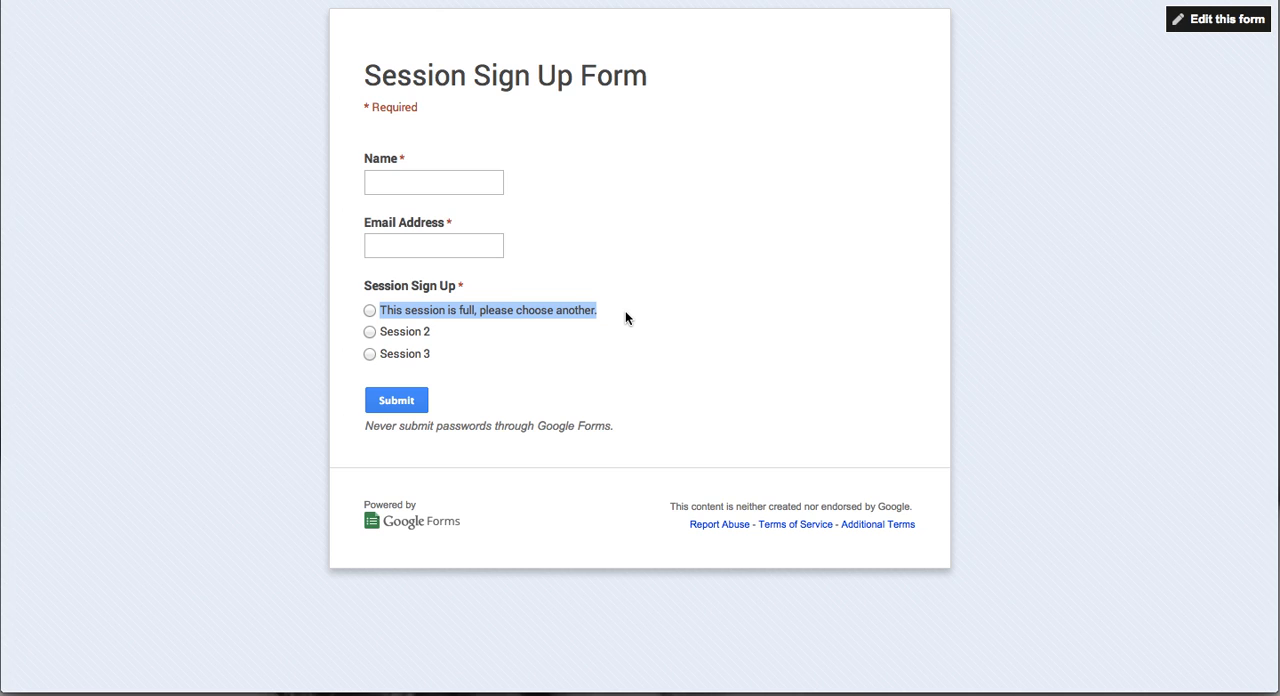
click(625, 318)
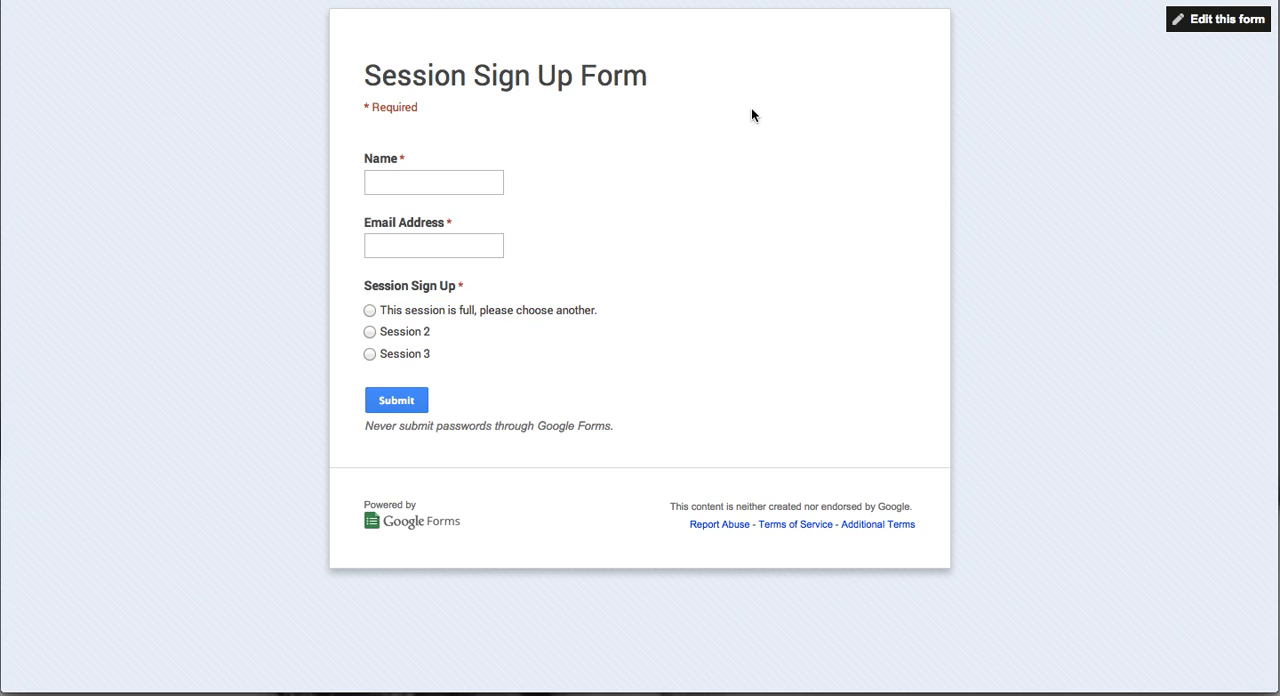